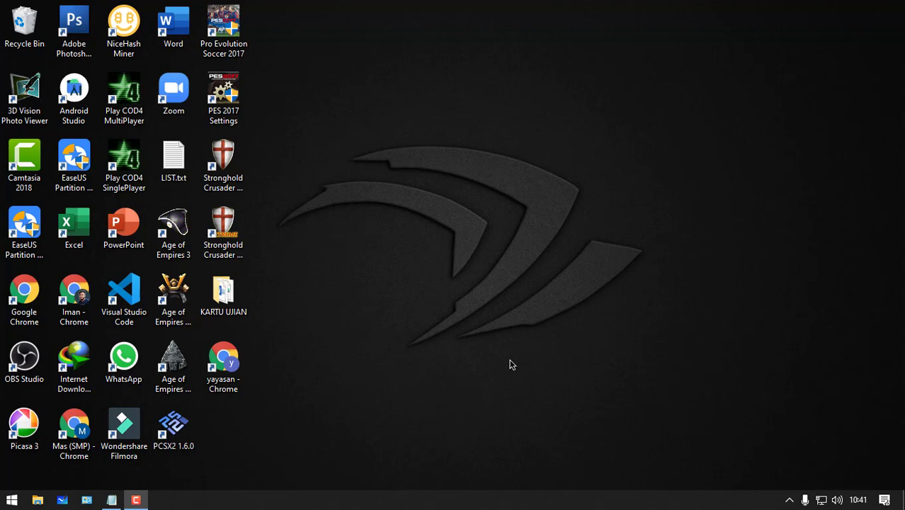
# - Open the KARTU UJIAN folder on the desktop to reach the exam card document and its database
pyautogui.click(222, 293)
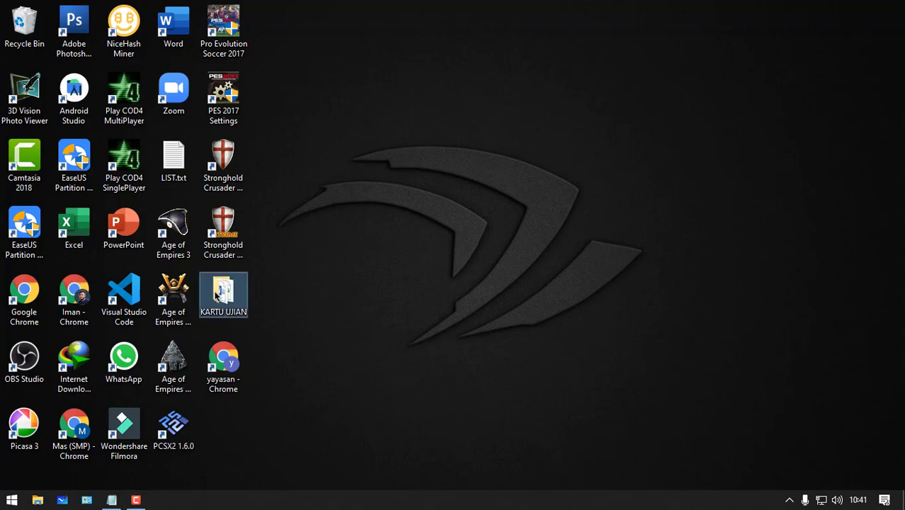
pyautogui.doubleClick(221, 293)
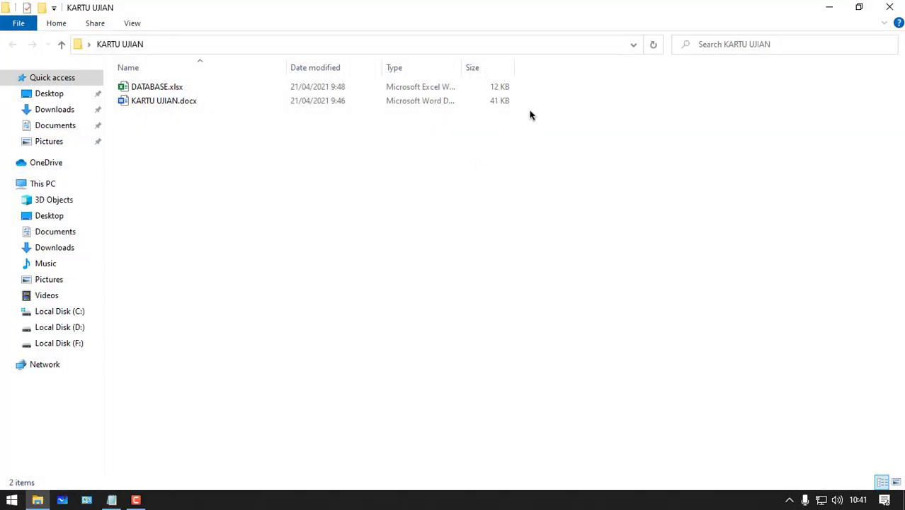
pyautogui.moveTo(530, 112); pyautogui.dragTo(183, 124)
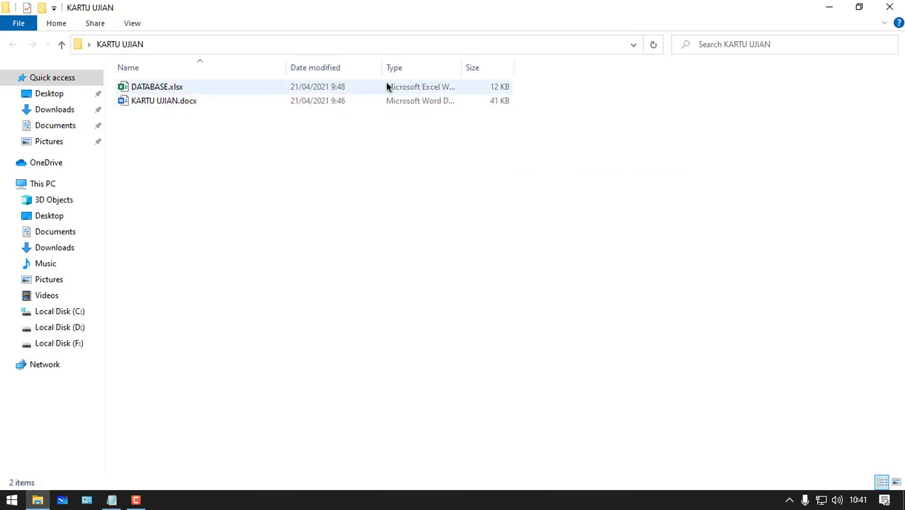
pyautogui.moveTo(524, 129); pyautogui.dragTo(186, 81)
pyautogui.click(153, 126)
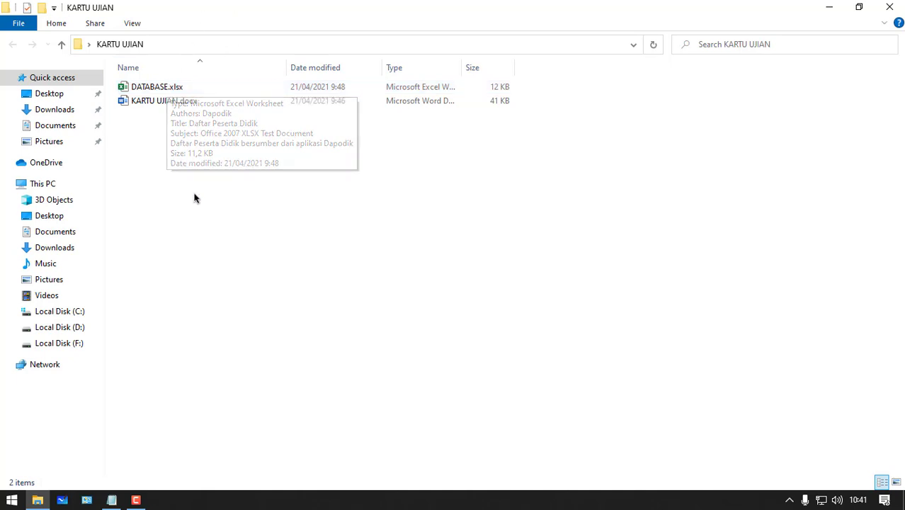
# - Open KARTU UJIAN.docx without running its SQL data command, and dismiss the missing proofing tools notice
pyautogui.doubleClick(144, 105)
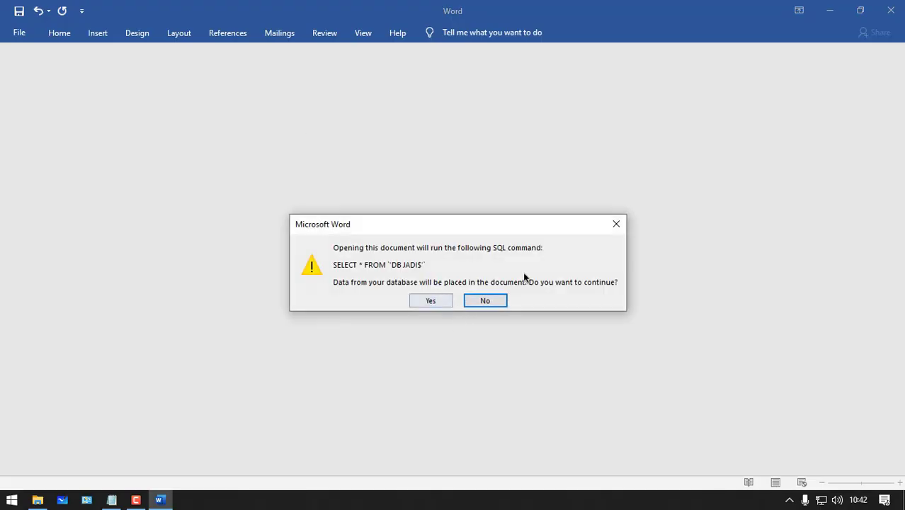
pyautogui.click(493, 303)
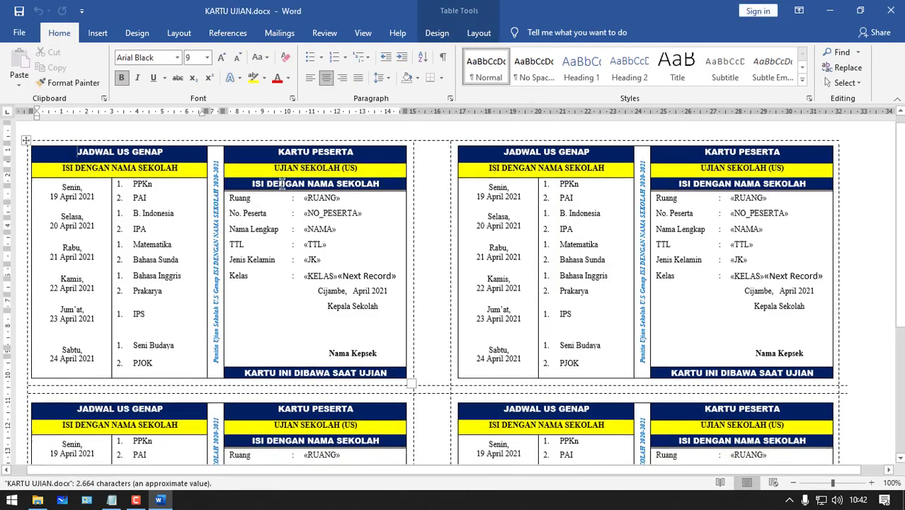
pyautogui.scroll(-5, 282, 184)
pyautogui.scroll(5, 401, 210)
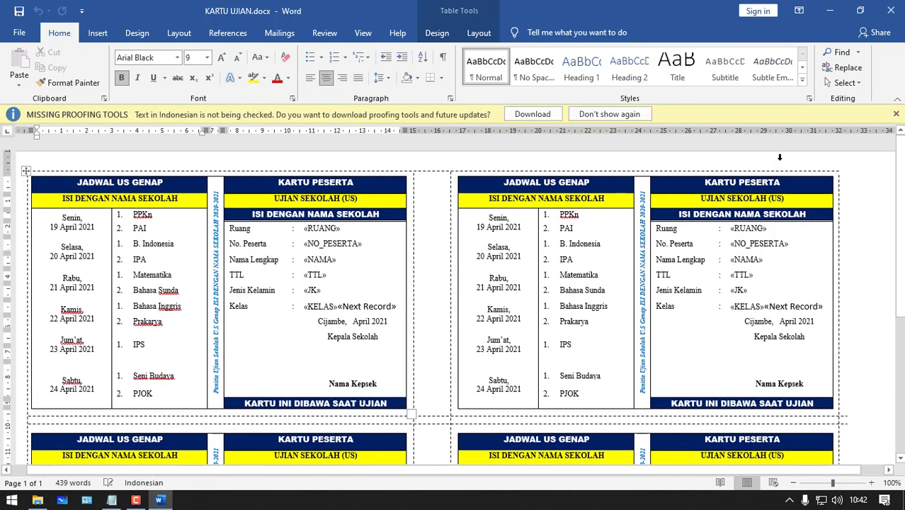
pyautogui.click(896, 114)
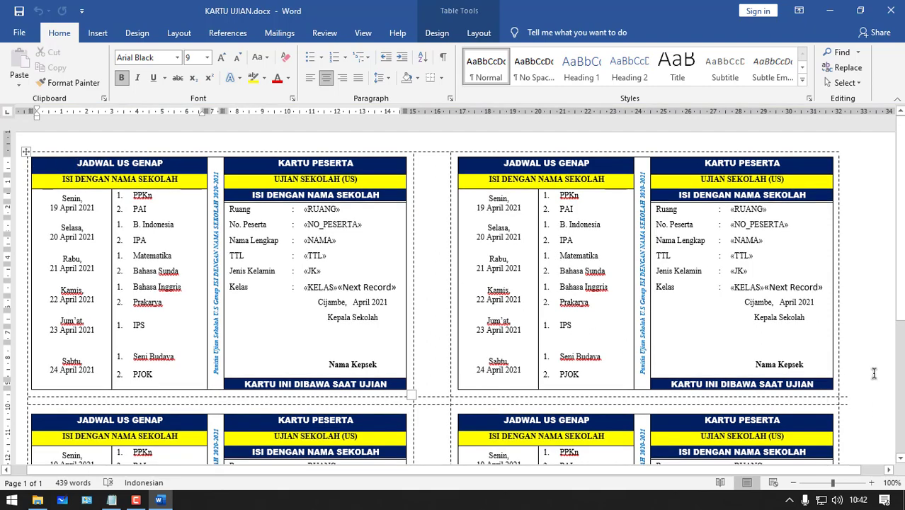
# - Examine the layout of the exam cards and their merge fields across the whole page at 80% zoom
pyautogui.scroll(-5, 750, 382)
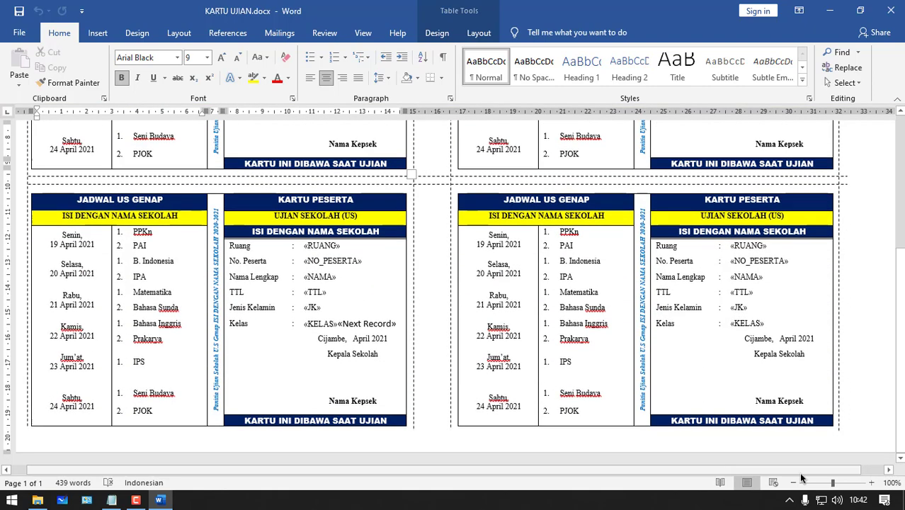
pyautogui.click(795, 484)
pyautogui.click(795, 483)
pyautogui.scroll(4, 656, 352)
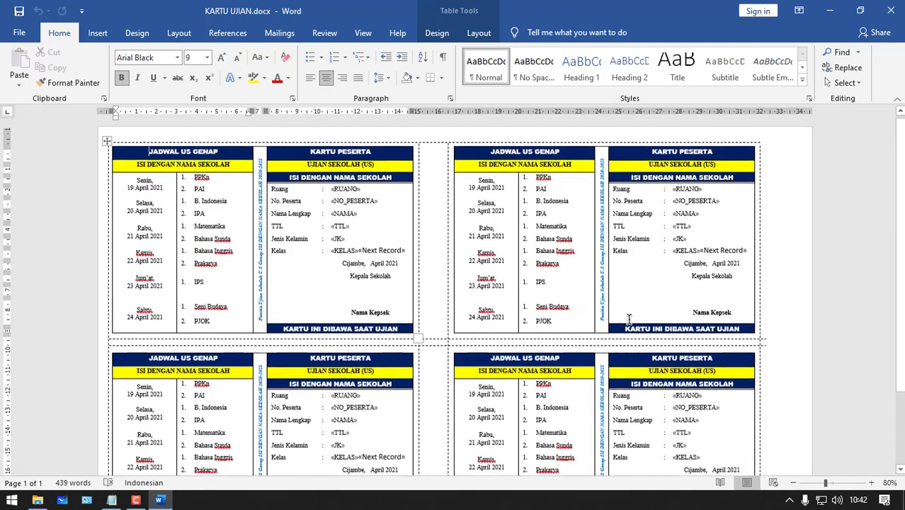
pyautogui.scroll(-4, 606, 303)
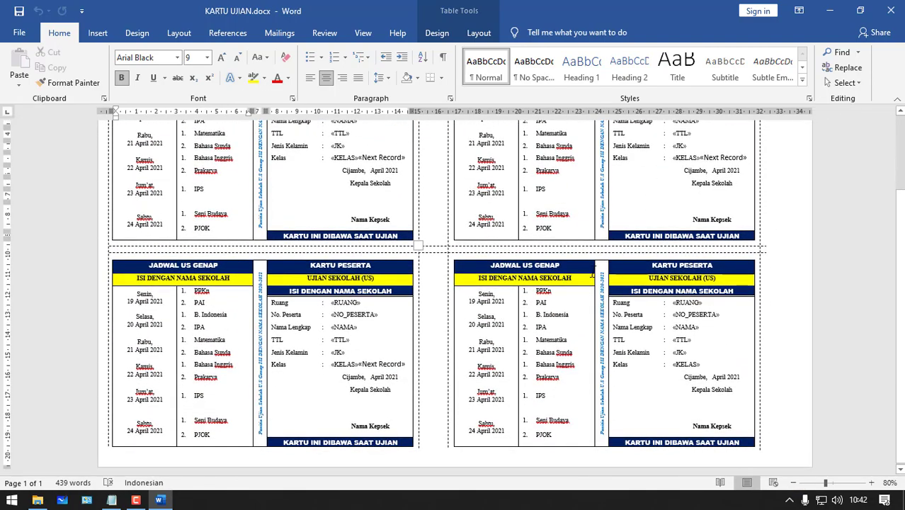
pyautogui.scroll(3, 428, 304)
pyautogui.scroll(1, 254, 248)
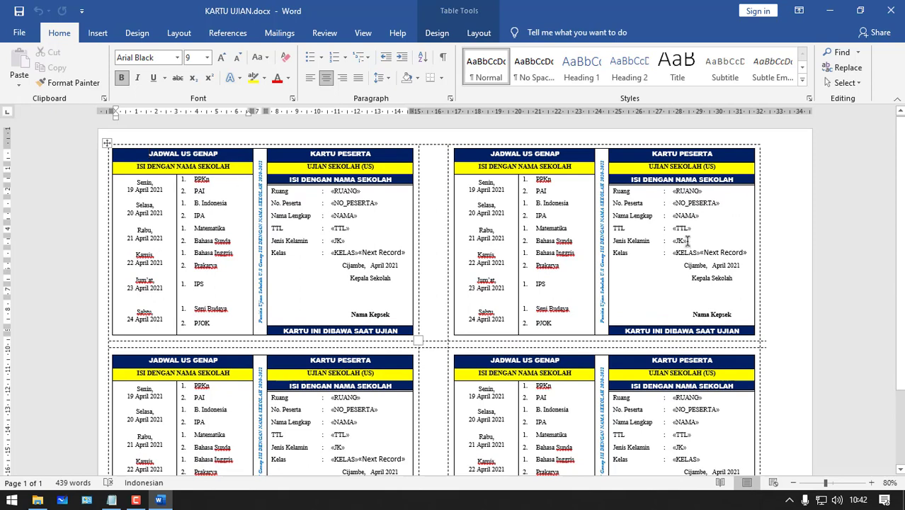
pyautogui.scroll(-1, 680, 244)
pyautogui.scroll(1, 638, 249)
pyautogui.click(523, 154)
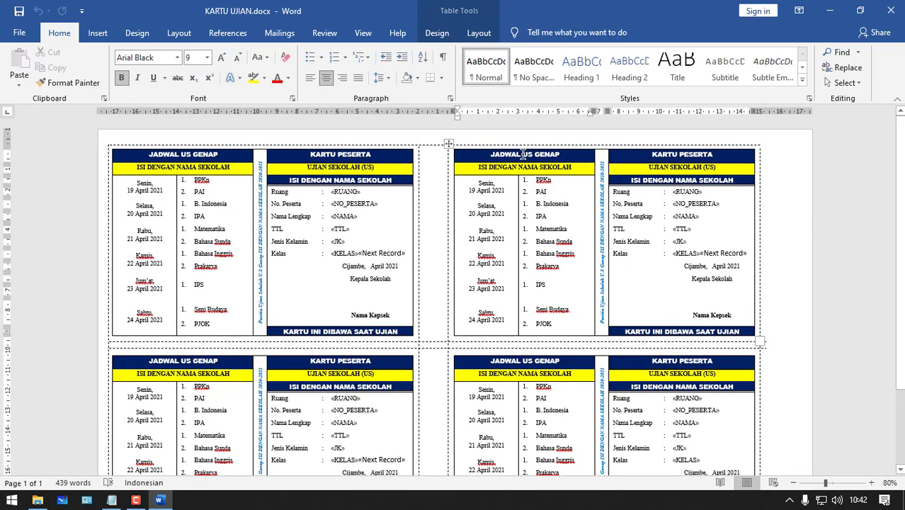
pyautogui.click(280, 154)
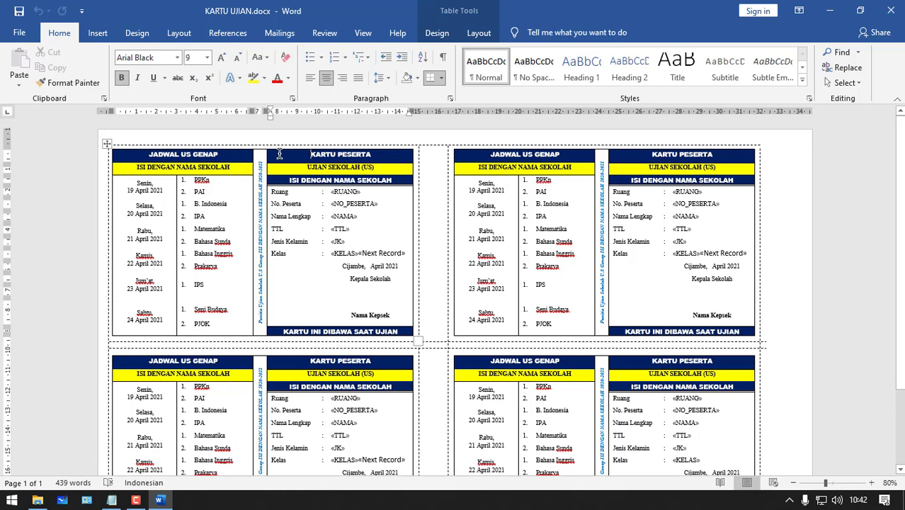
pyautogui.click(203, 154)
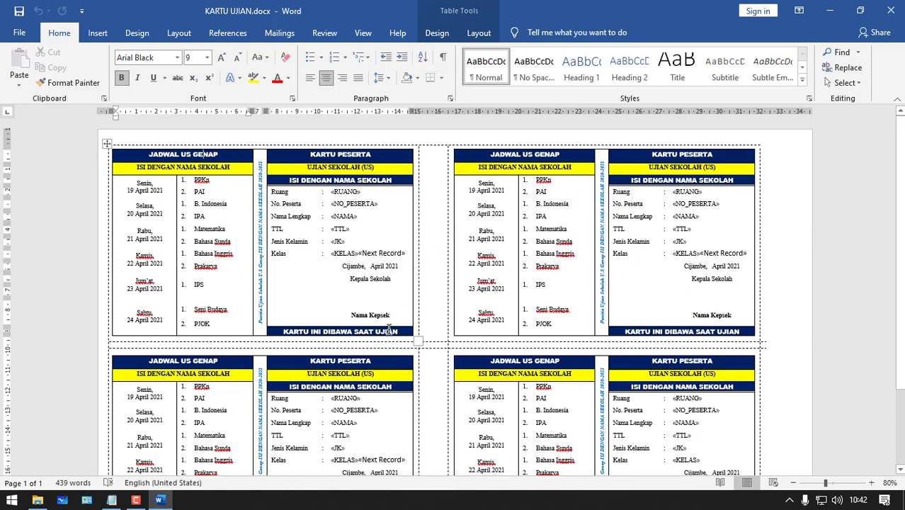
# - Open the DATABASE.xlsx workbook from the KARTU UJIAN folder
pyautogui.click(38, 500)
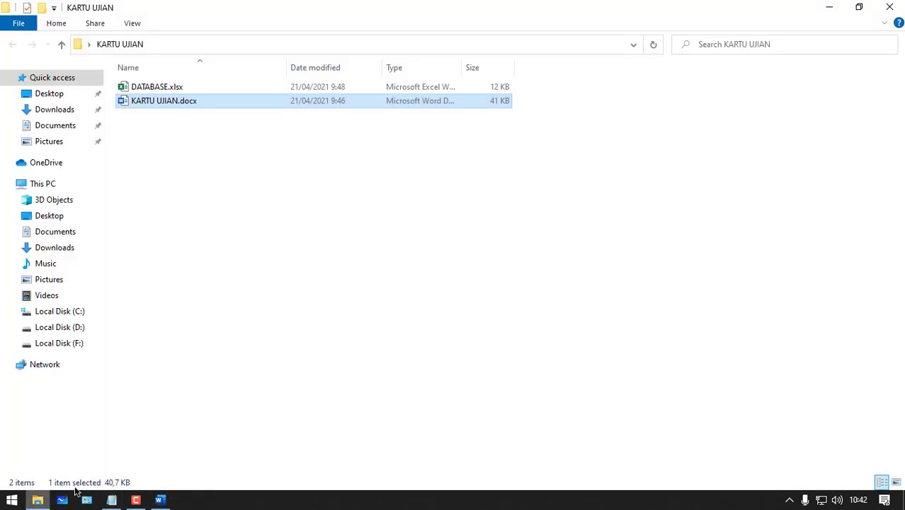
pyautogui.click(172, 90)
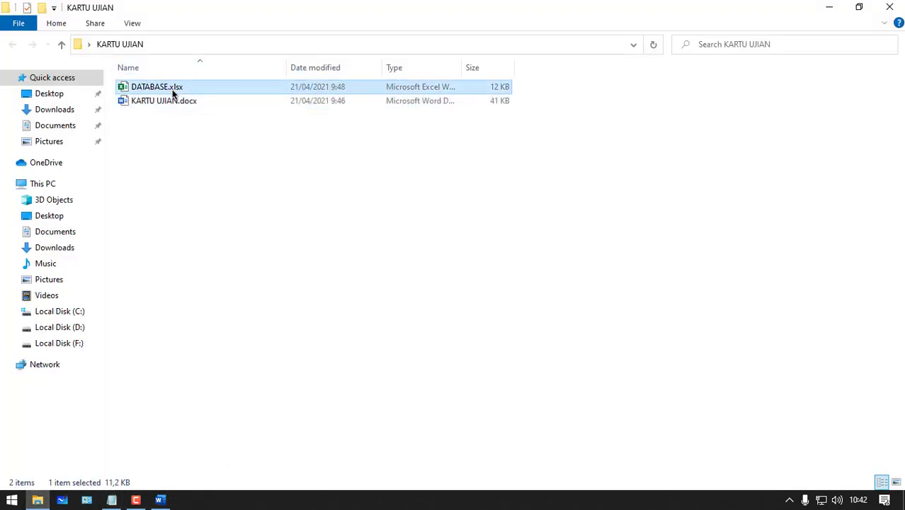
pyautogui.doubleClick(173, 90)
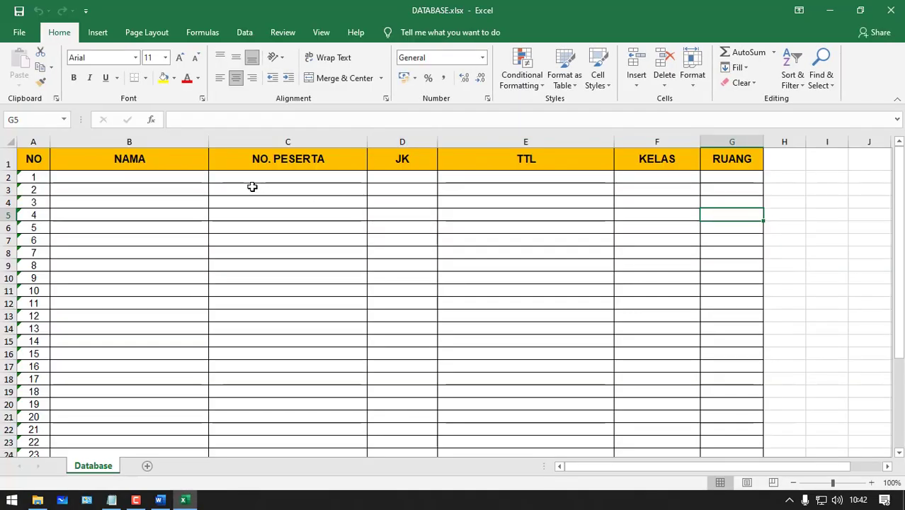
# - Examine the header row and the empty participant columns from NAMA to RUANG in the Database sheet
pyautogui.click(252, 186)
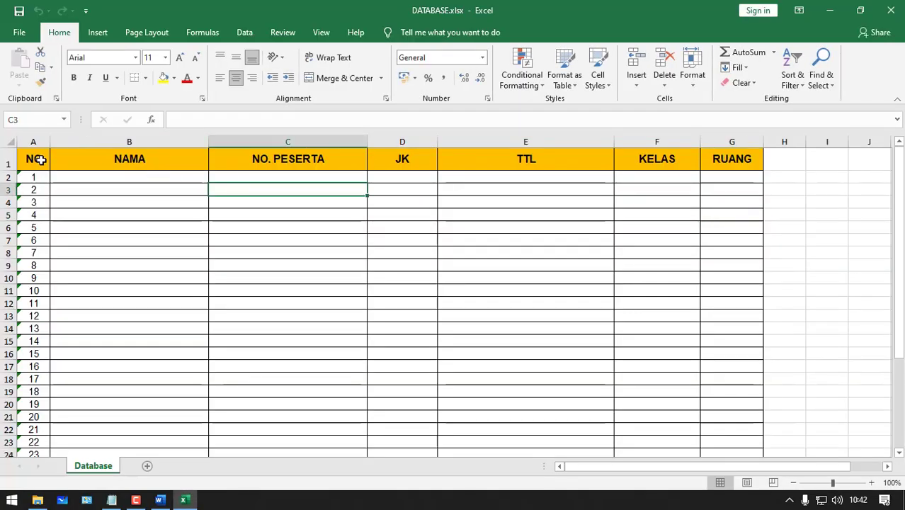
pyautogui.moveTo(36, 157); pyautogui.dragTo(815, 167)
pyautogui.click(634, 200)
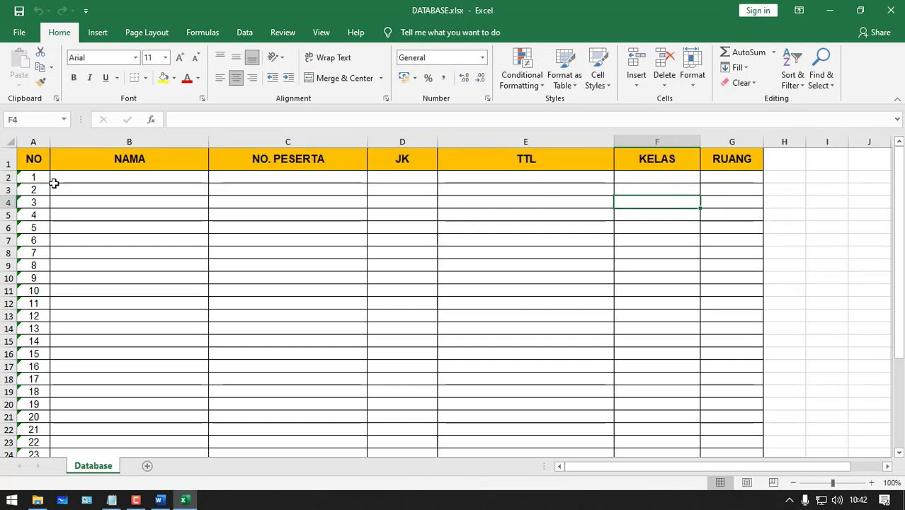
pyautogui.moveTo(79, 178); pyautogui.dragTo(76, 266)
pyautogui.moveTo(342, 163); pyautogui.dragTo(348, 215)
pyautogui.moveTo(419, 179); pyautogui.dragTo(583, 202)
pyautogui.moveTo(654, 178); pyautogui.dragTo(658, 189)
pyautogui.click(770, 179)
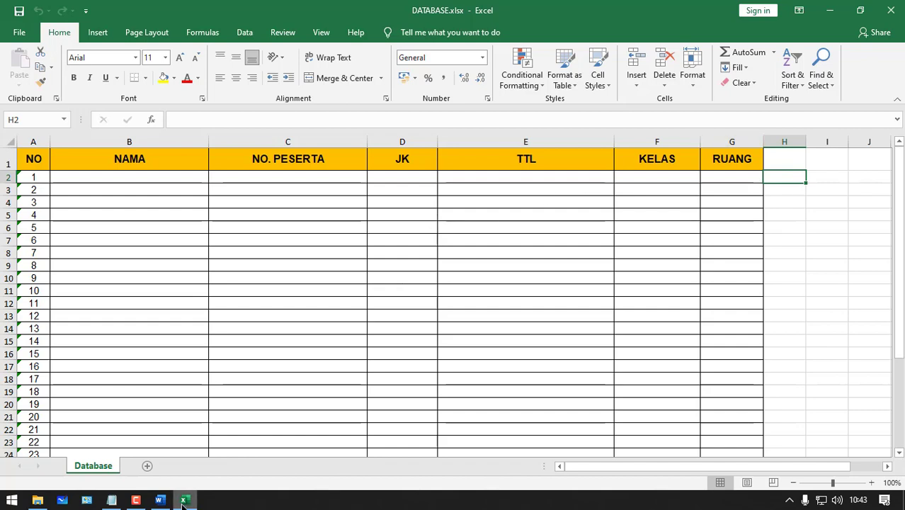
# - Switch to the Word card document and connect the Database$ table of DATABASE.xlsx from the desktop KARTU UJIAN folder as its existing recipient list
pyautogui.click(159, 500)
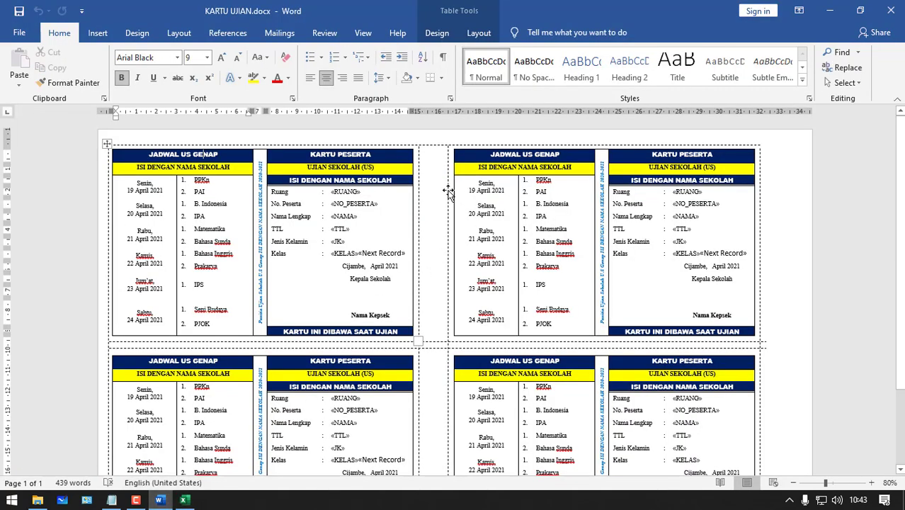
pyautogui.click(421, 190)
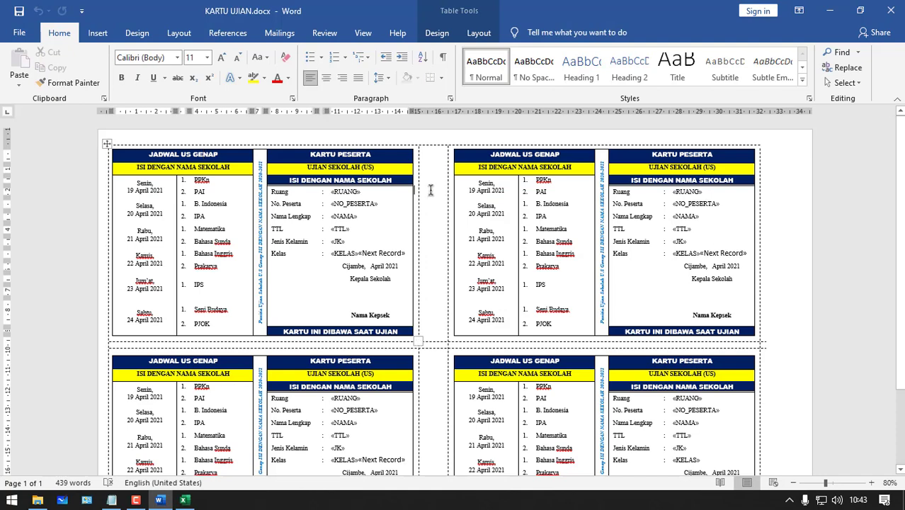
pyautogui.click(279, 32)
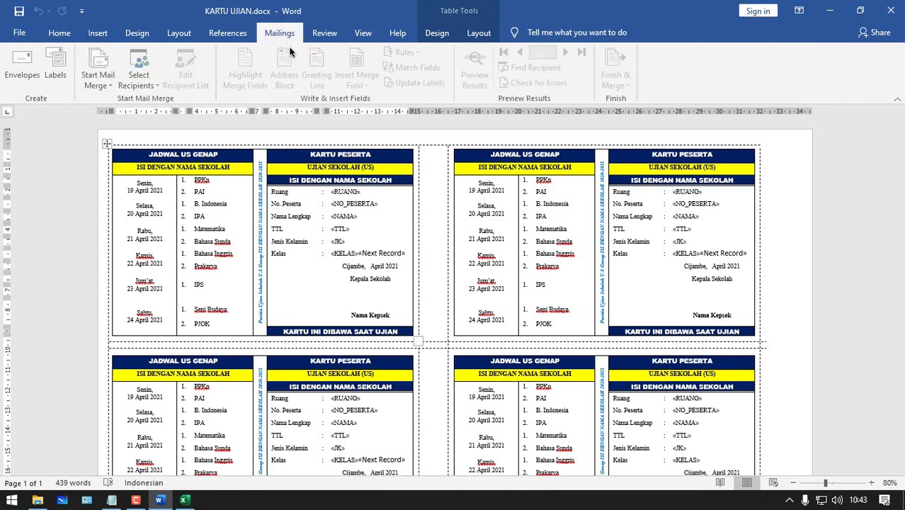
pyautogui.click(148, 90)
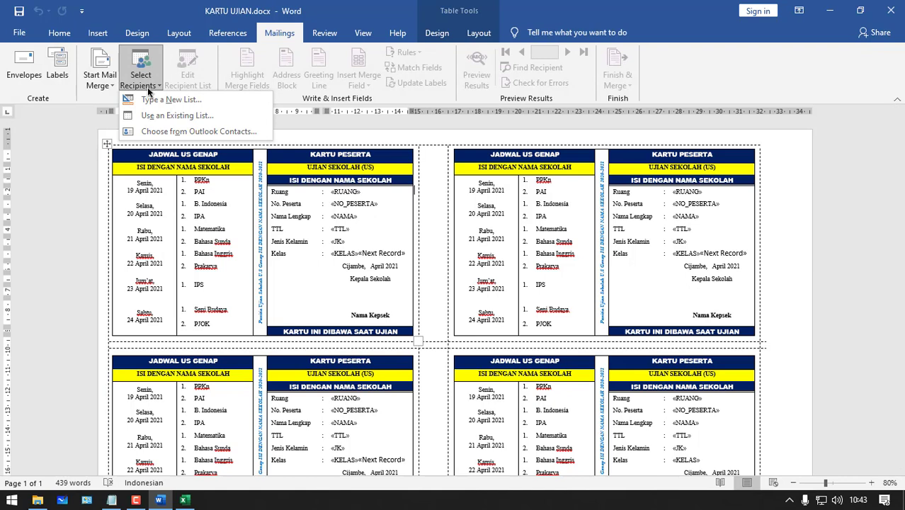
pyautogui.click(193, 119)
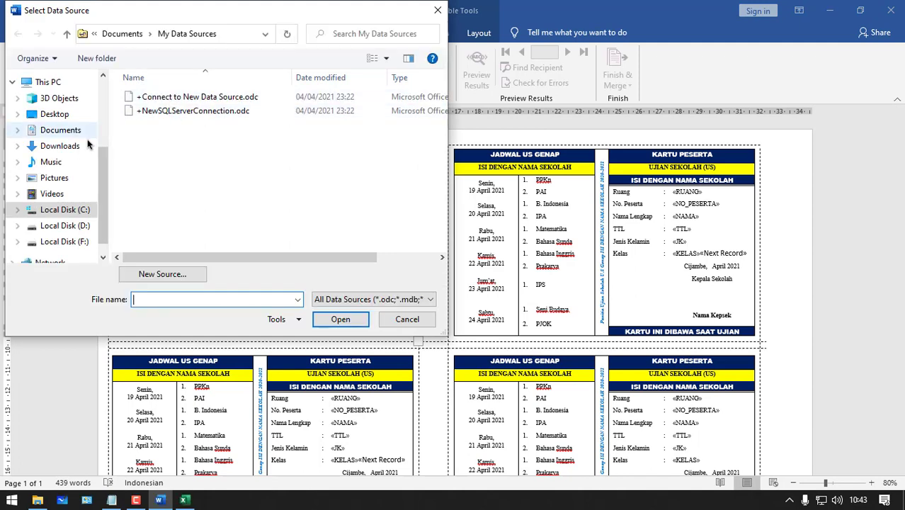
pyautogui.click(79, 115)
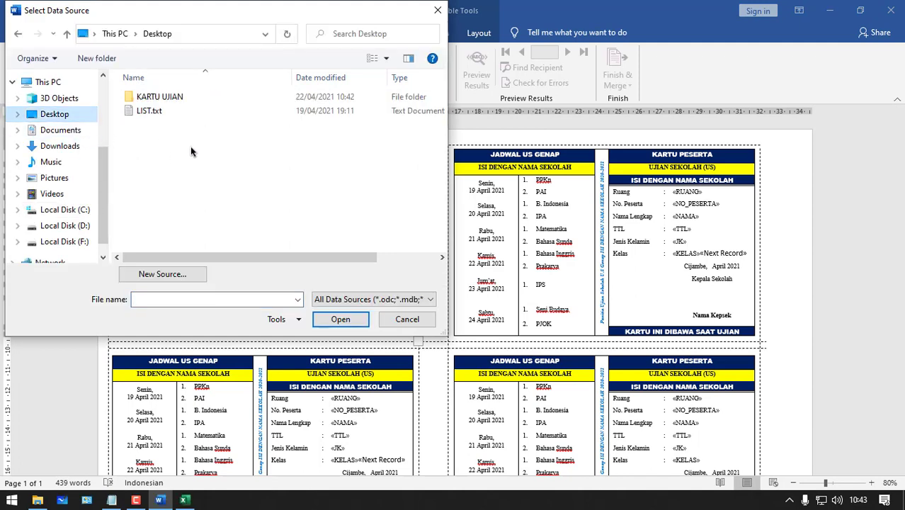
pyautogui.doubleClick(162, 97)
pyautogui.doubleClick(158, 97)
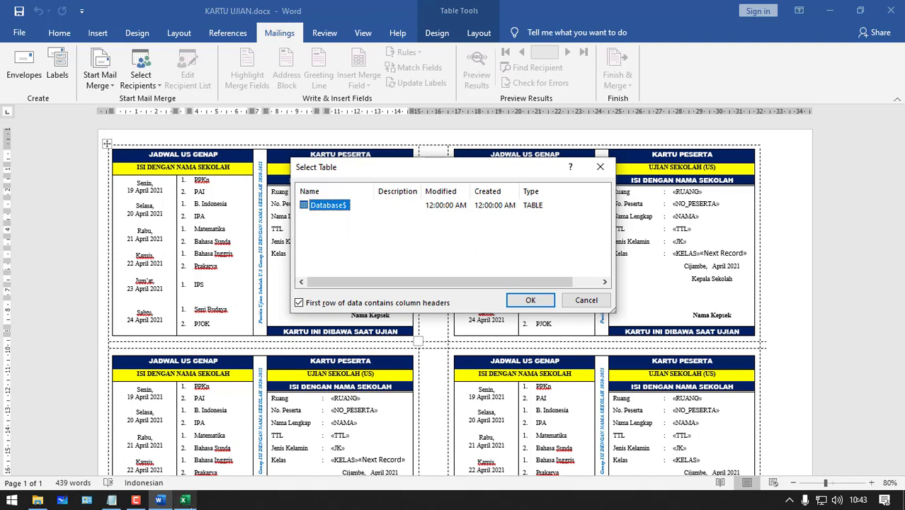
pyautogui.click(184, 500)
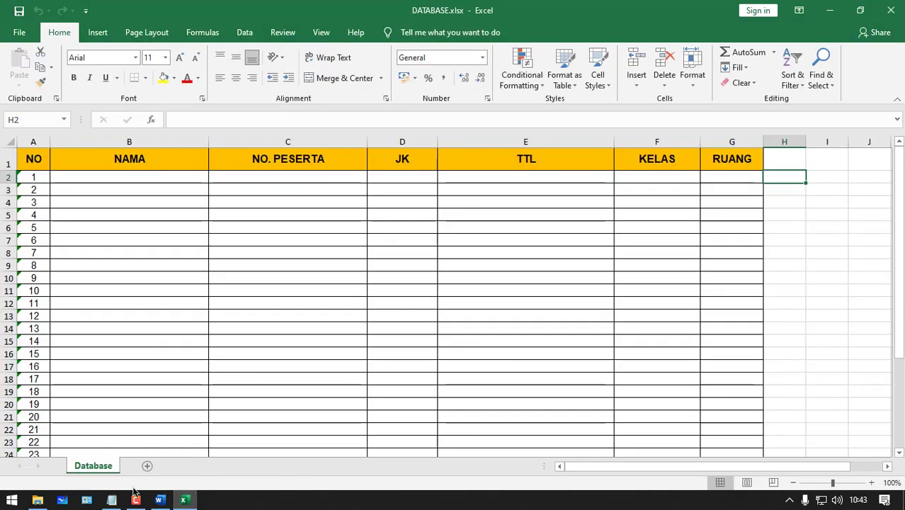
pyautogui.click(159, 500)
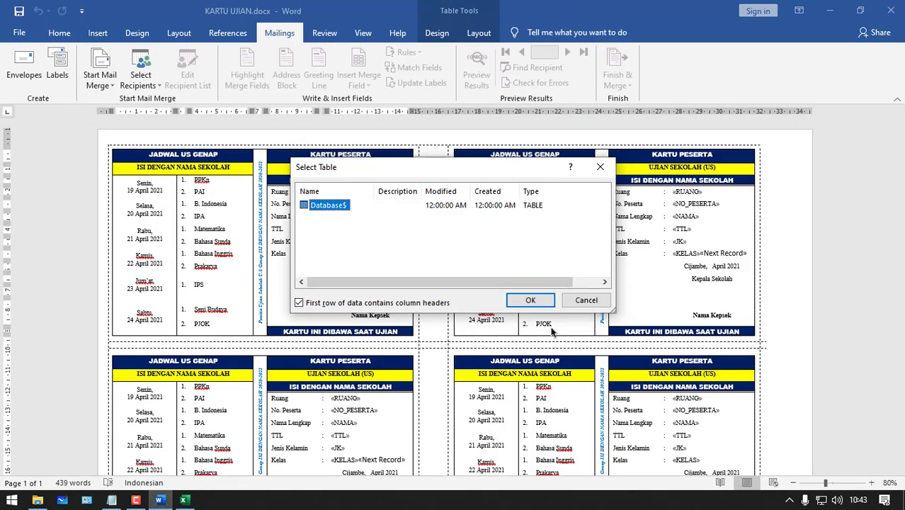
pyautogui.click(531, 300)
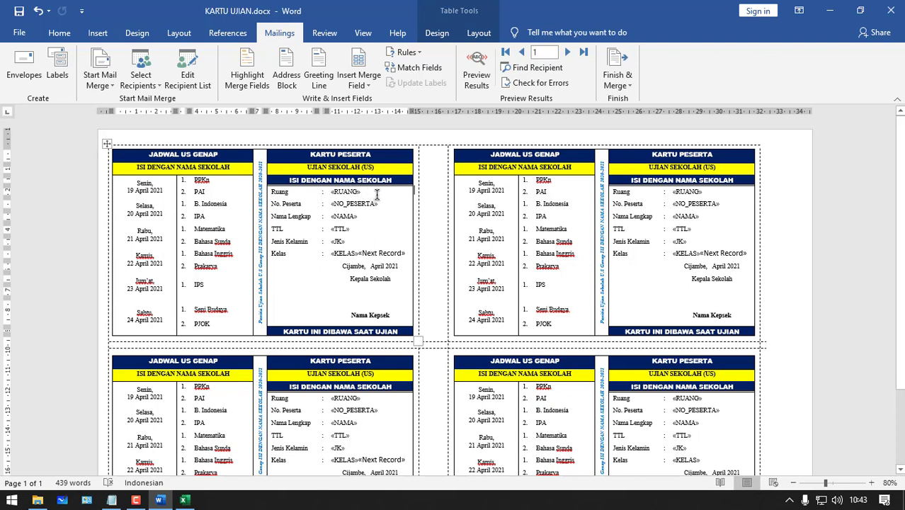
# - Review the merge fields available for the card's Ruang line and compare them with the column headers in the Excel database
pyautogui.click(377, 195)
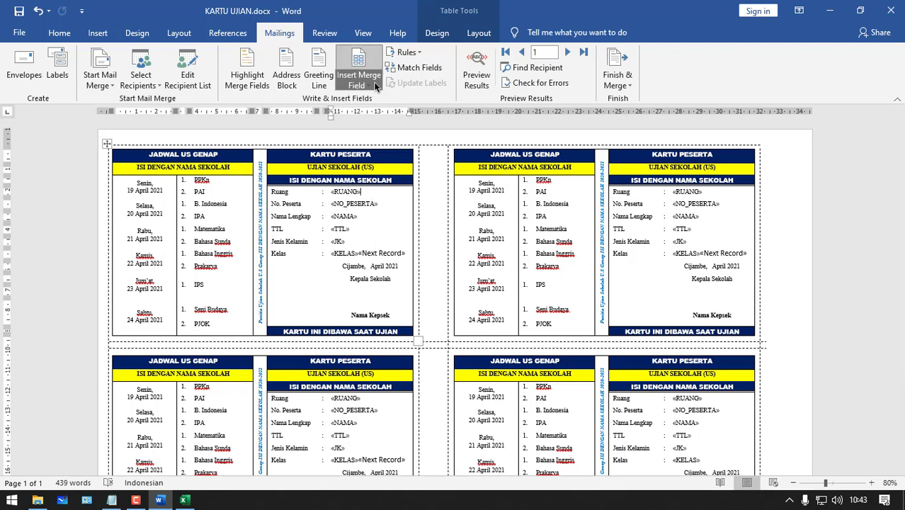
pyautogui.click(376, 85)
pyautogui.click(390, 105)
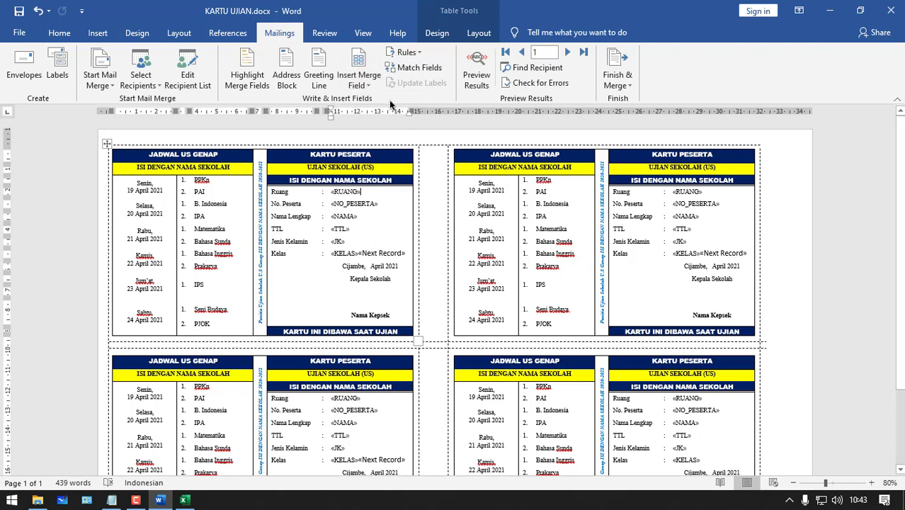
pyautogui.click(370, 84)
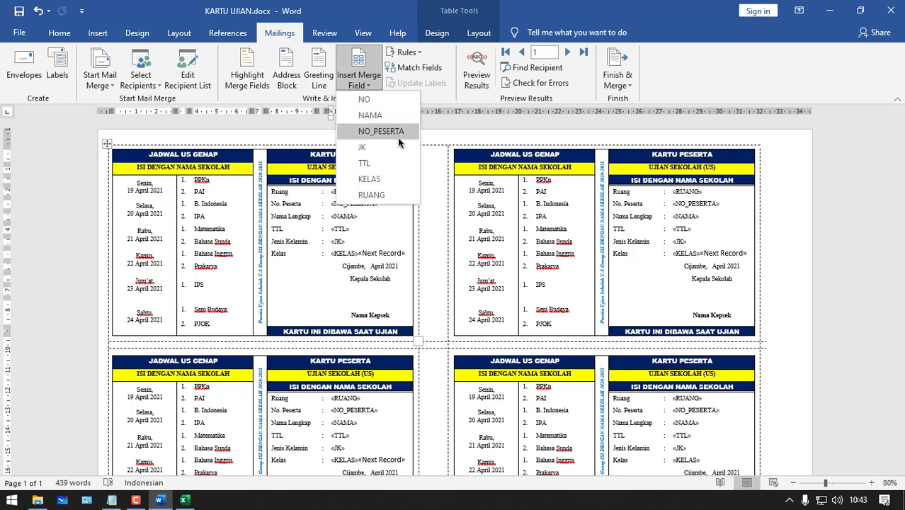
pyautogui.click(183, 500)
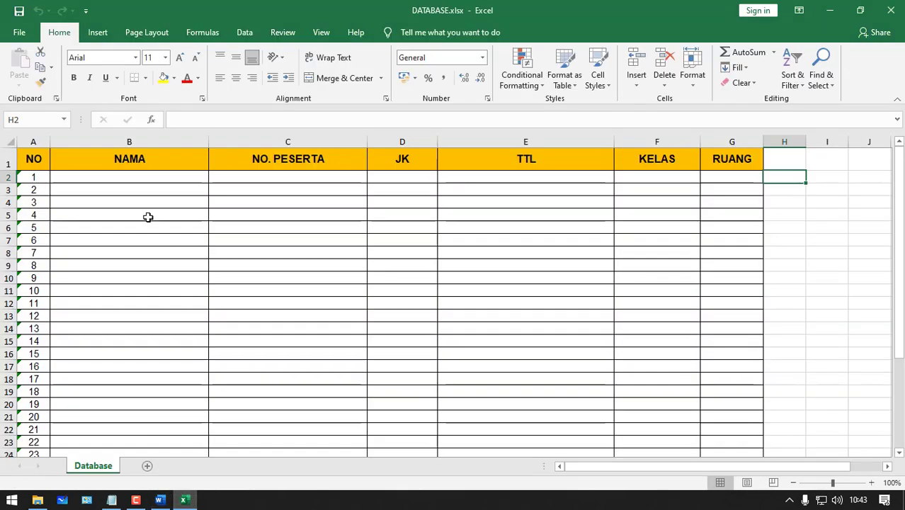
# - Check the column headers from NO to RUANG in row 1 of the Database sheet
pyautogui.moveTo(34, 154); pyautogui.dragTo(728, 155)
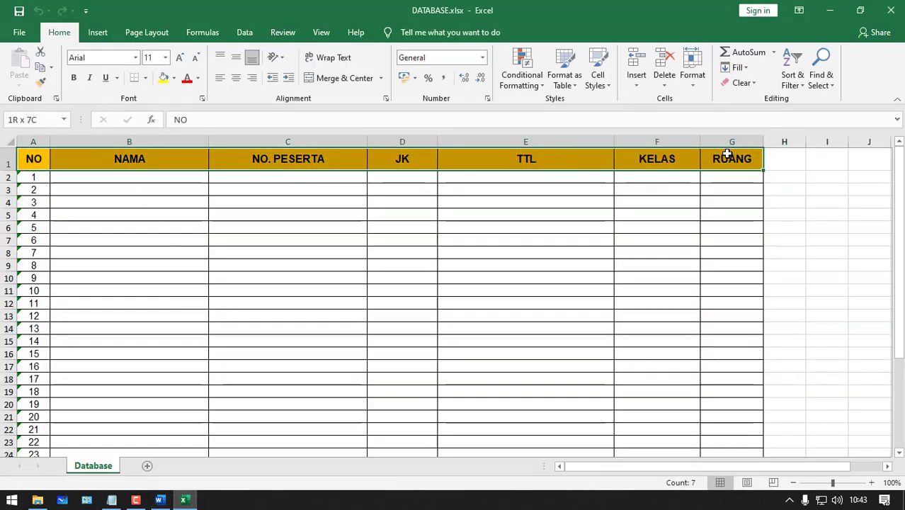
pyautogui.click(340, 211)
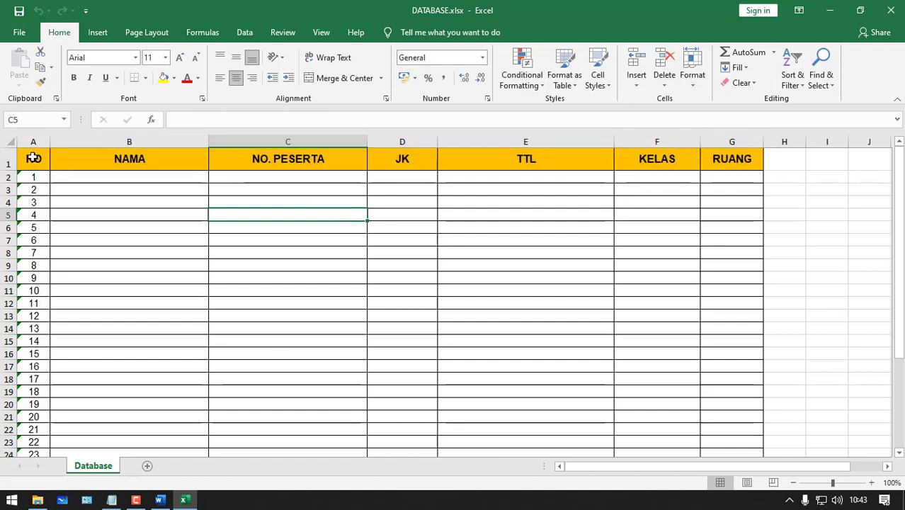
pyautogui.moveTo(33, 157); pyautogui.dragTo(715, 158)
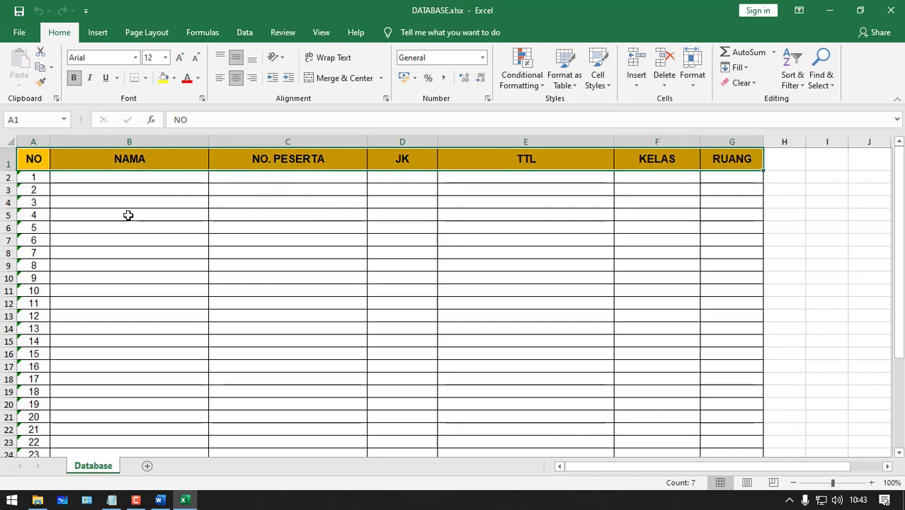
pyautogui.moveTo(26, 158); pyautogui.dragTo(736, 167)
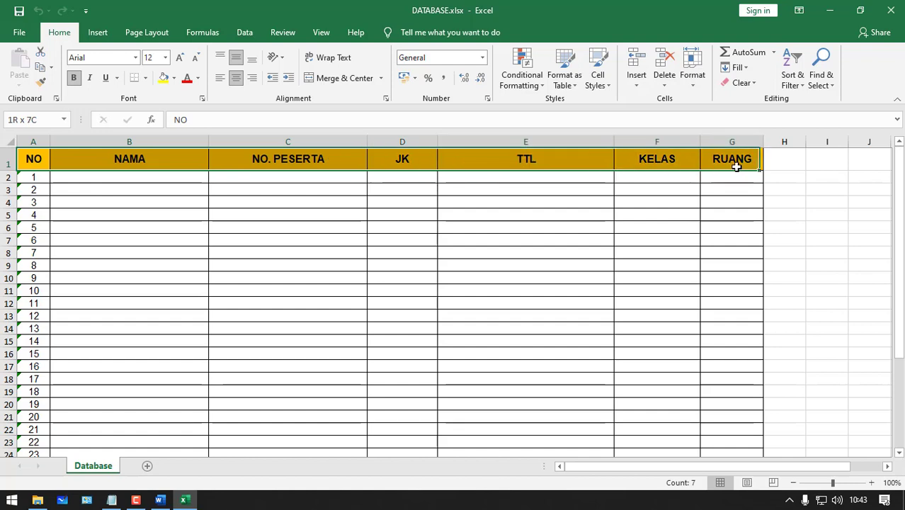
pyautogui.moveTo(378, 243); pyautogui.dragTo(381, 253)
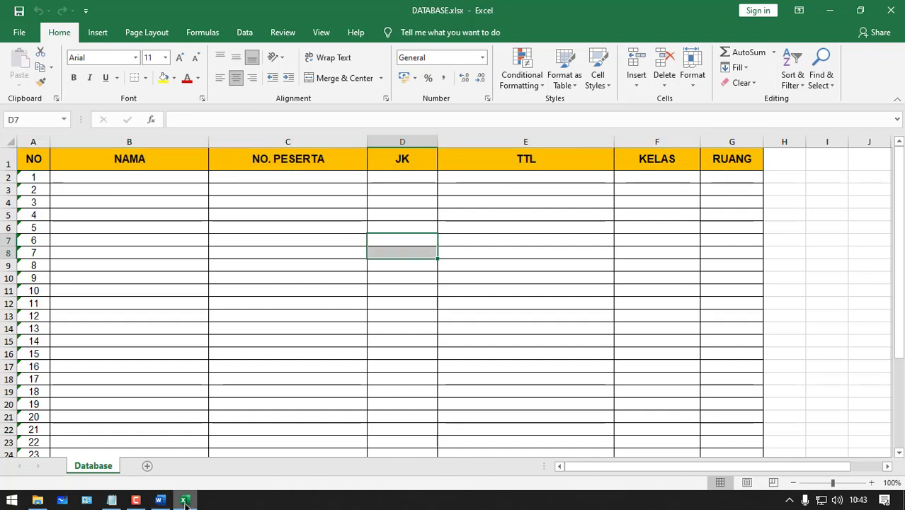
# - Enter the first participant's full name and participant number under NAMA and NO. PESERTA in row 2
pyautogui.click(96, 175)
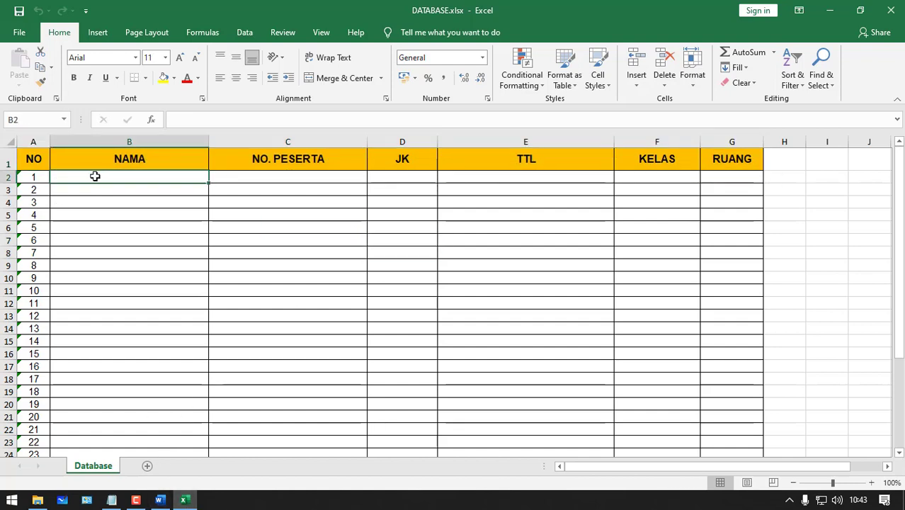
pyautogui.write('IMAN ')
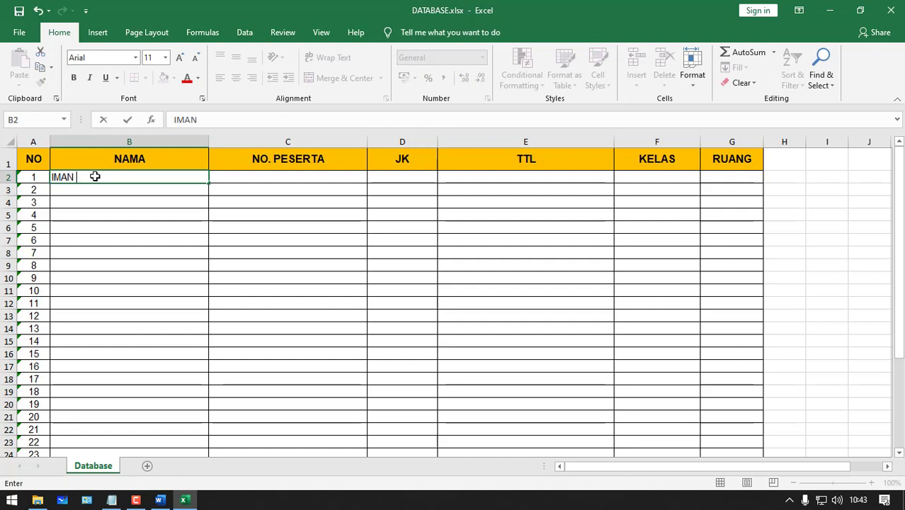
pyautogui.write('BUDIMAN')
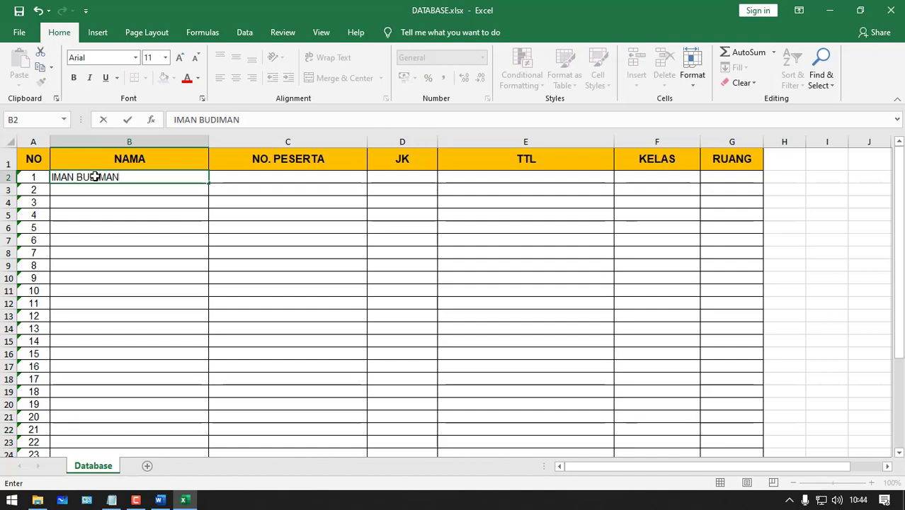
pyautogui.press('Tab')
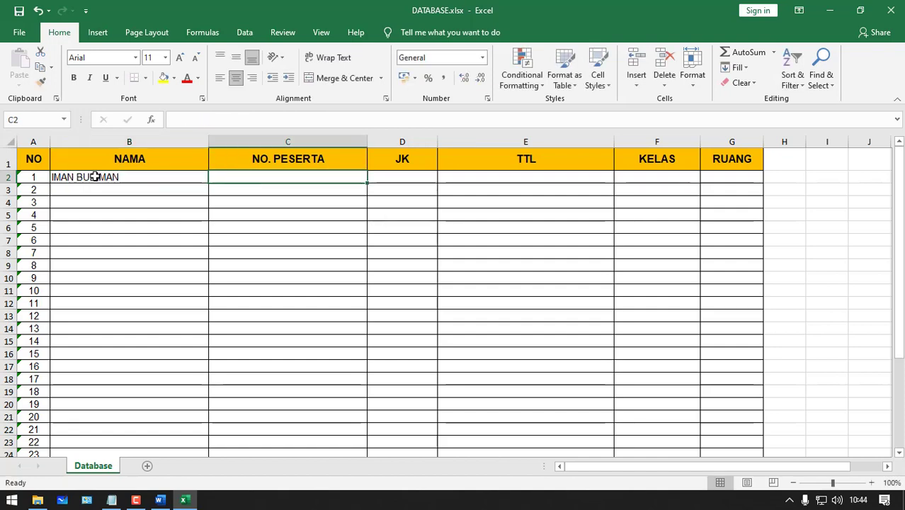
pyautogui.write('11-')
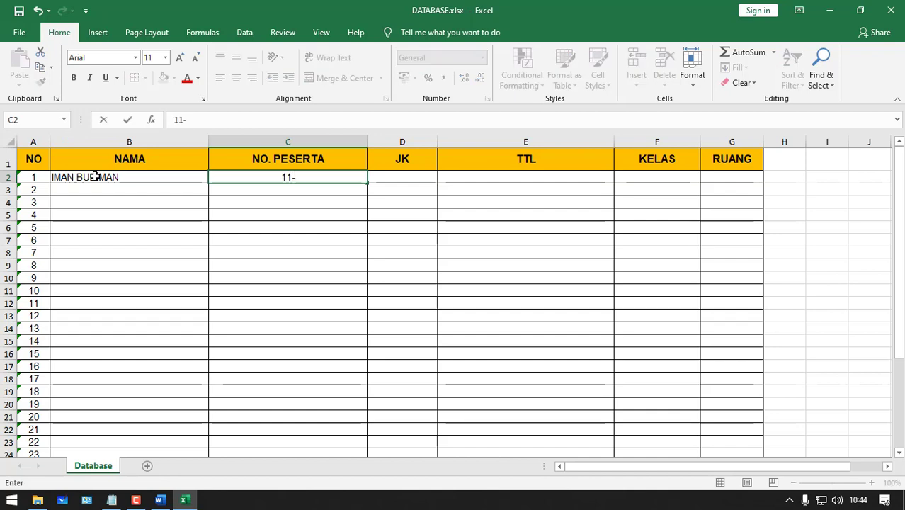
pyautogui.write('22-33')
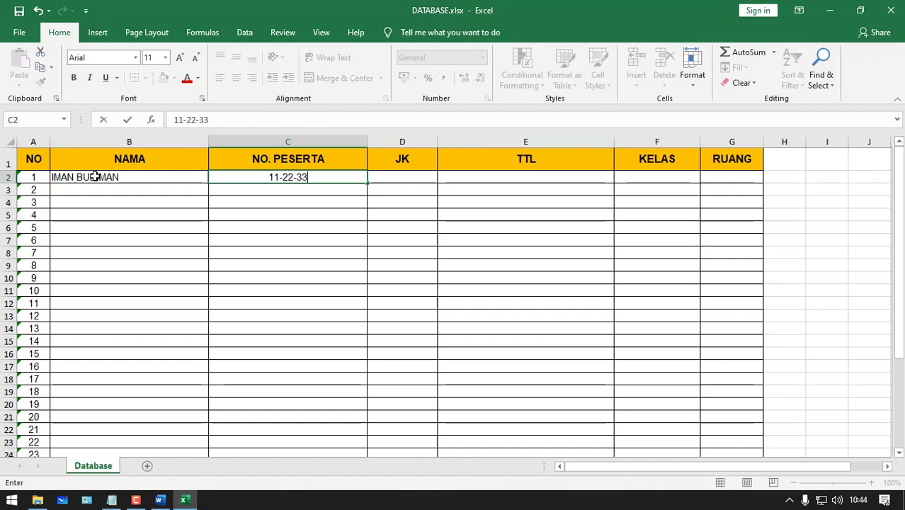
# - Fill in the first participant's JK as LAKI-LAKI and TTL as RAHASI
pyautogui.click(420, 180)
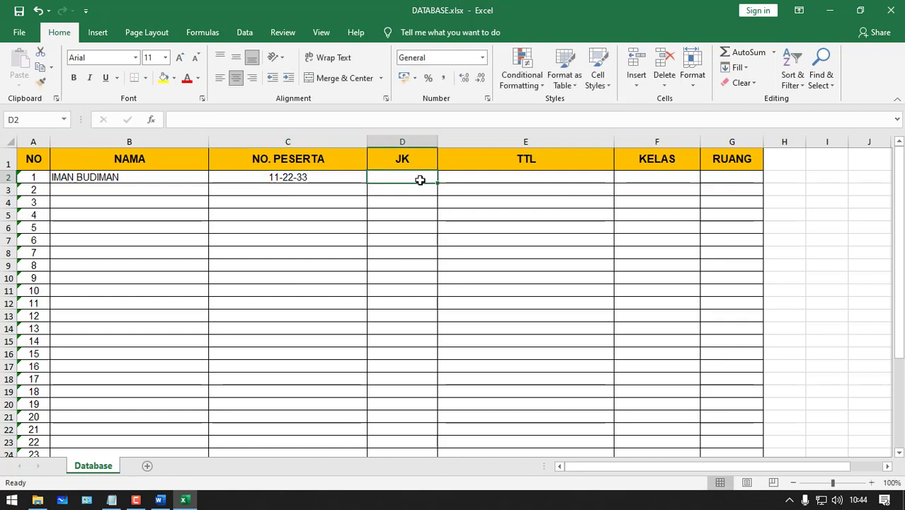
pyautogui.write('LAKI-')
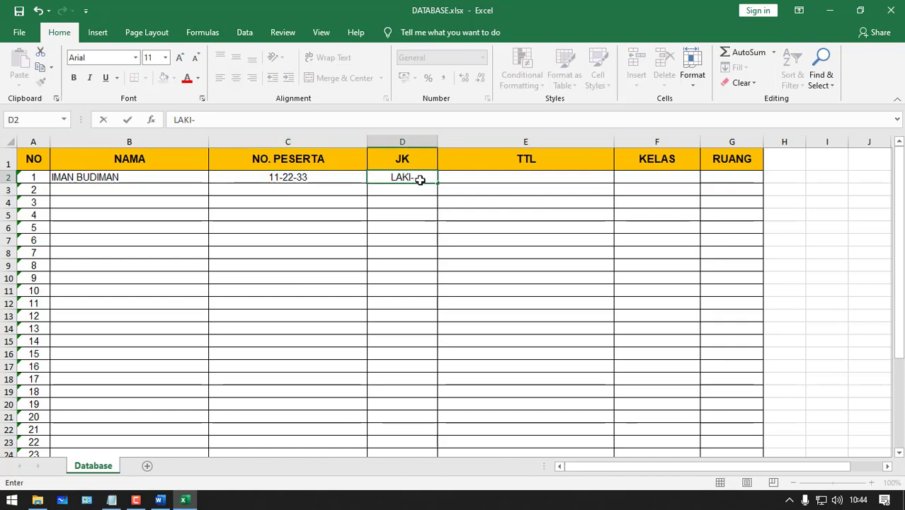
pyautogui.write('LAKI')
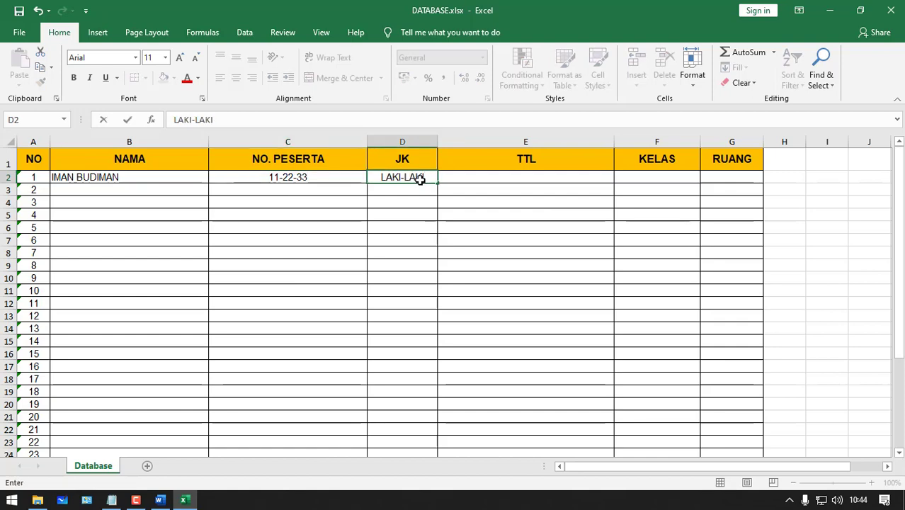
pyautogui.click(499, 177)
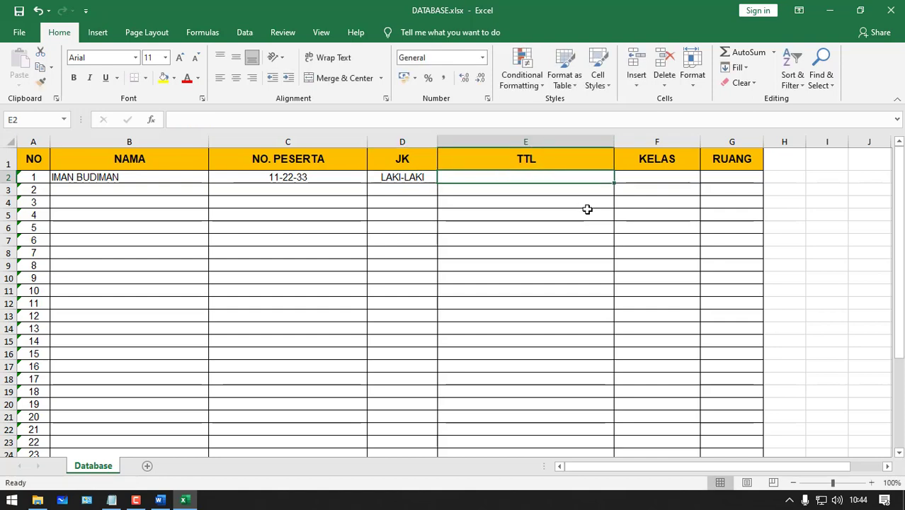
pyautogui.write('RAHASI')
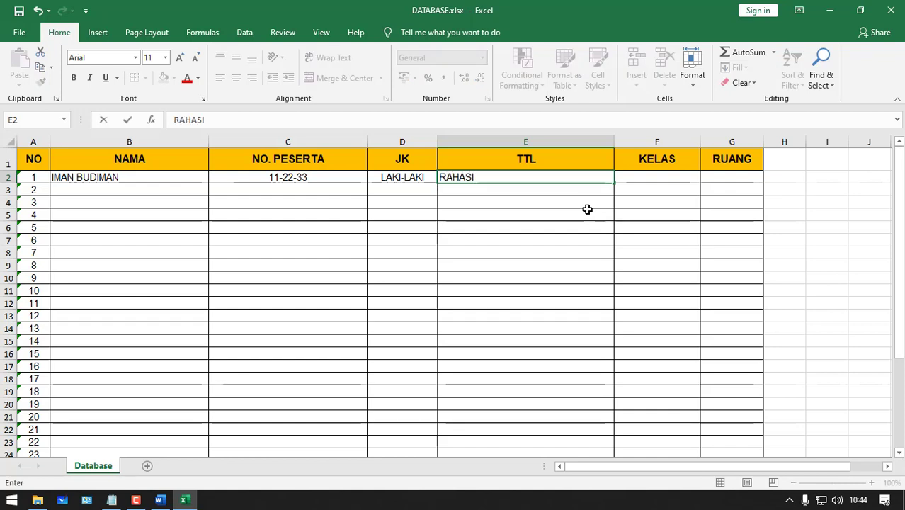
# - Set the first participant's KELAS to VII and RUANG to 01, stored as text
pyautogui.click(631, 178)
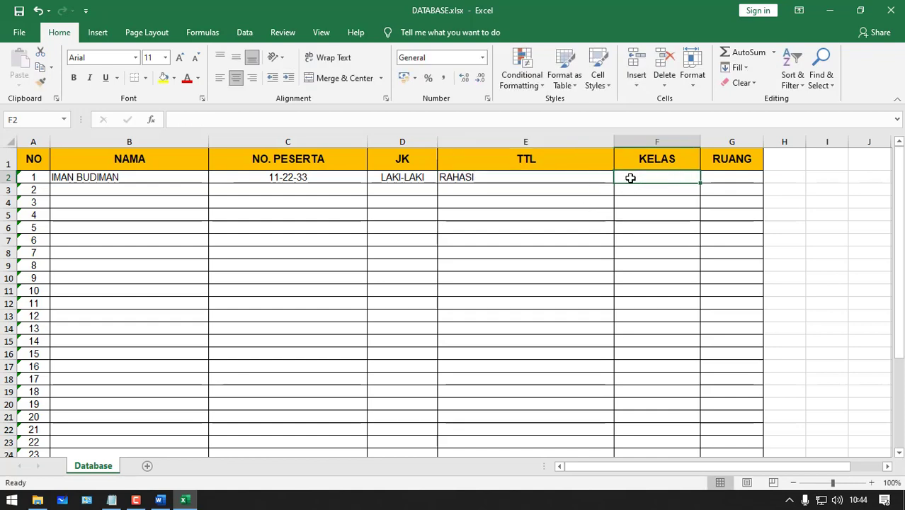
pyautogui.write('VII')
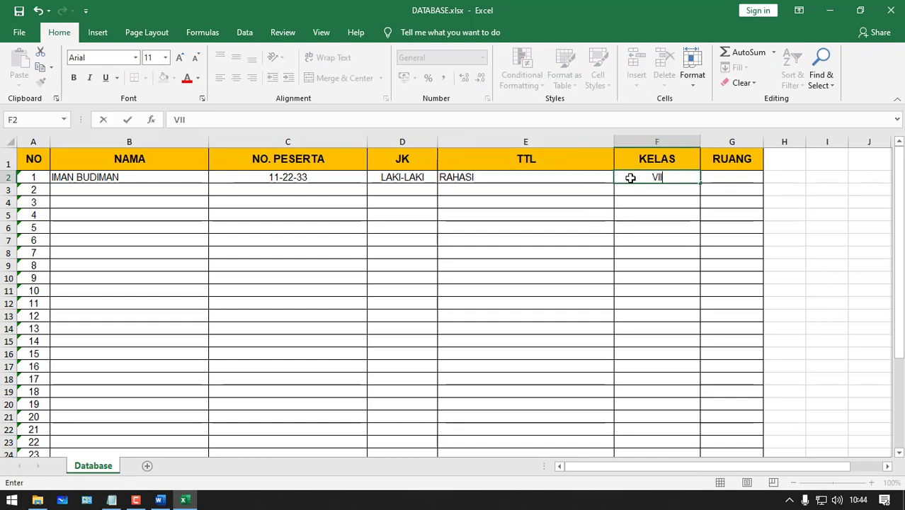
pyautogui.click(741, 176)
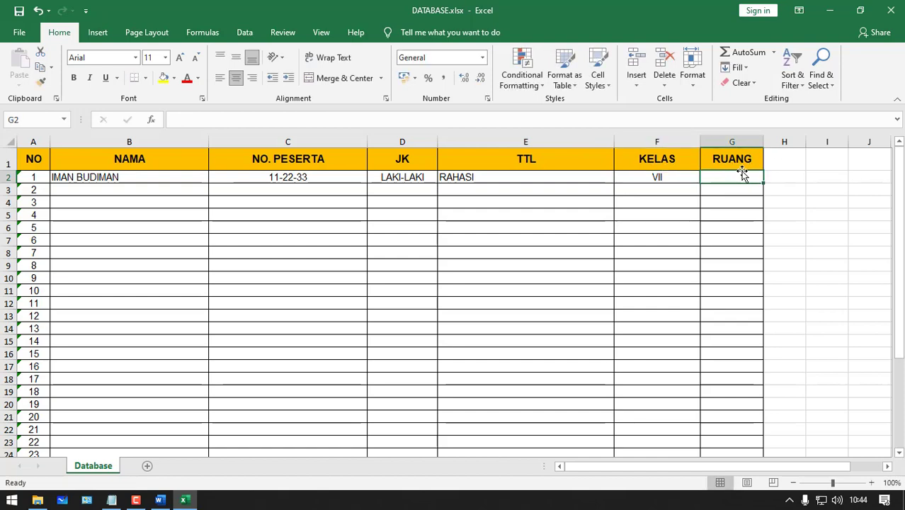
pyautogui.write("'01")
pyautogui.press('Return')
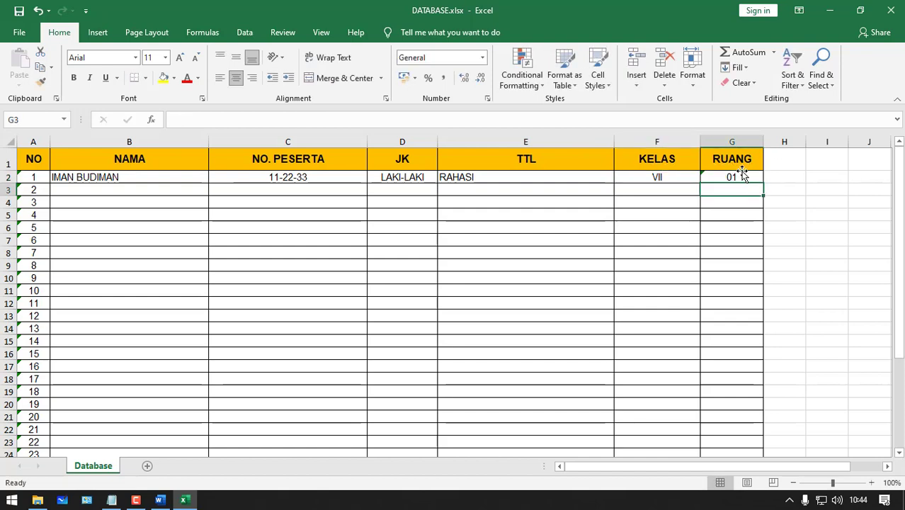
# - Switch to the Word card document, preview the merge results on the cards, and return to the merge field view
pyautogui.click(161, 500)
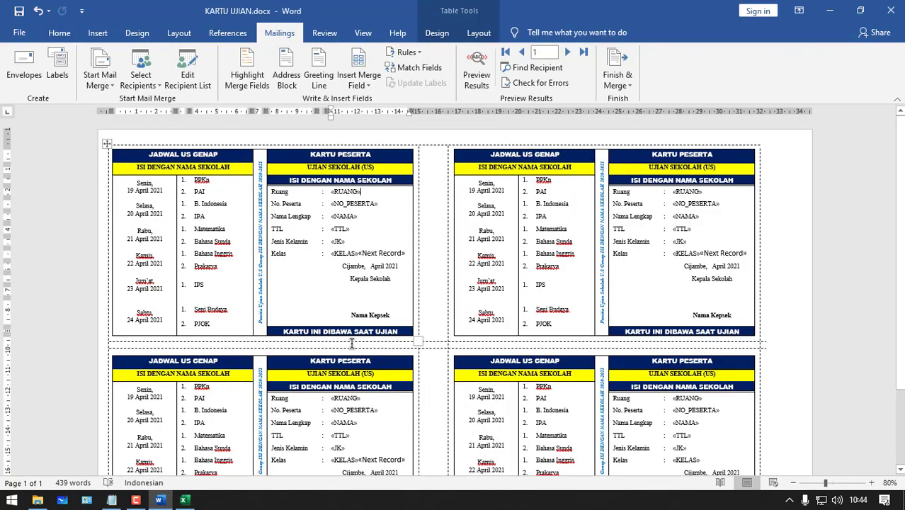
pyautogui.doubleClick(371, 191)
pyautogui.click(377, 191)
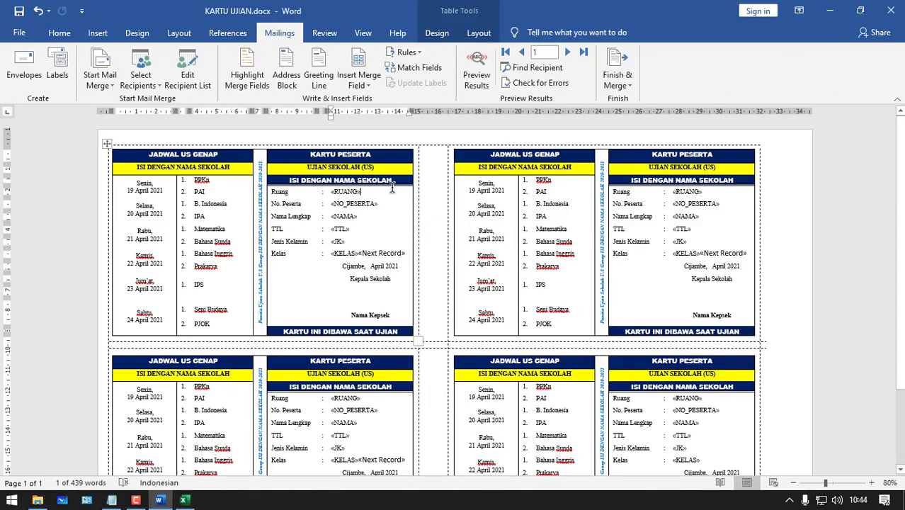
pyautogui.click(481, 68)
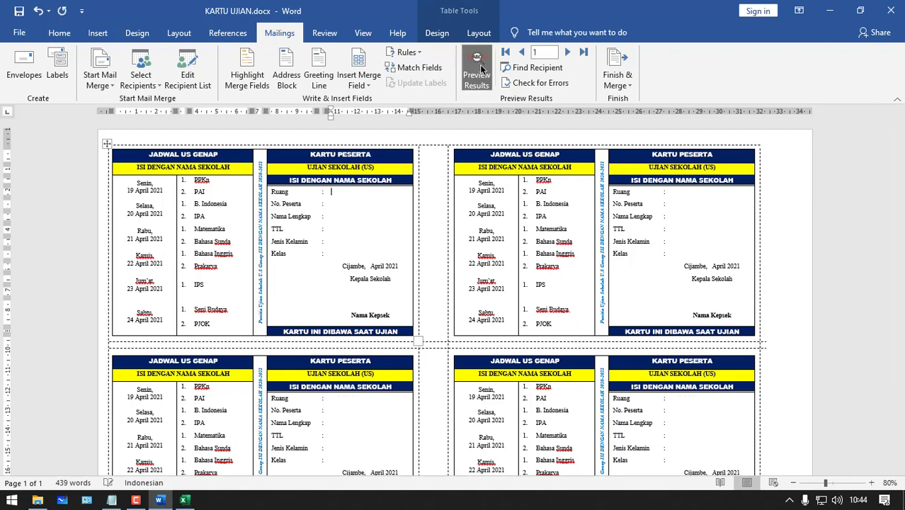
pyautogui.scroll(-3, 339, 188)
pyautogui.scroll(3, 293, 187)
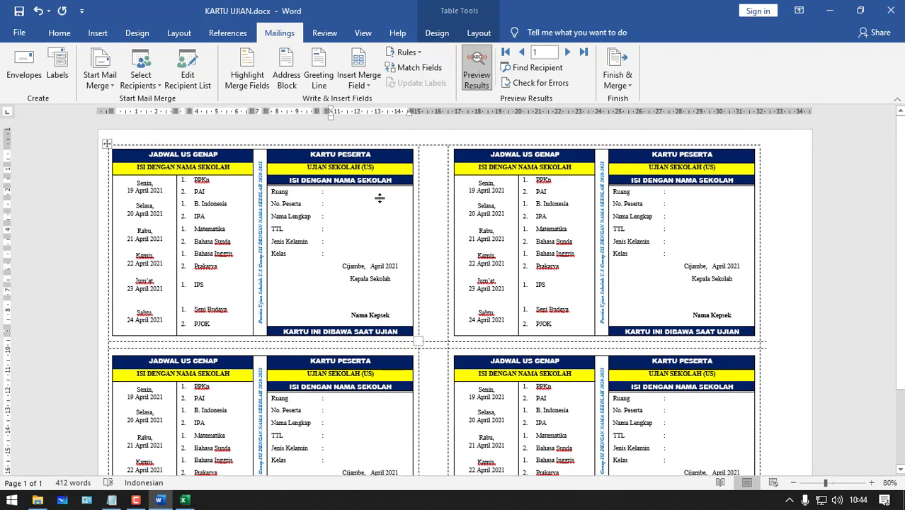
pyautogui.click(479, 71)
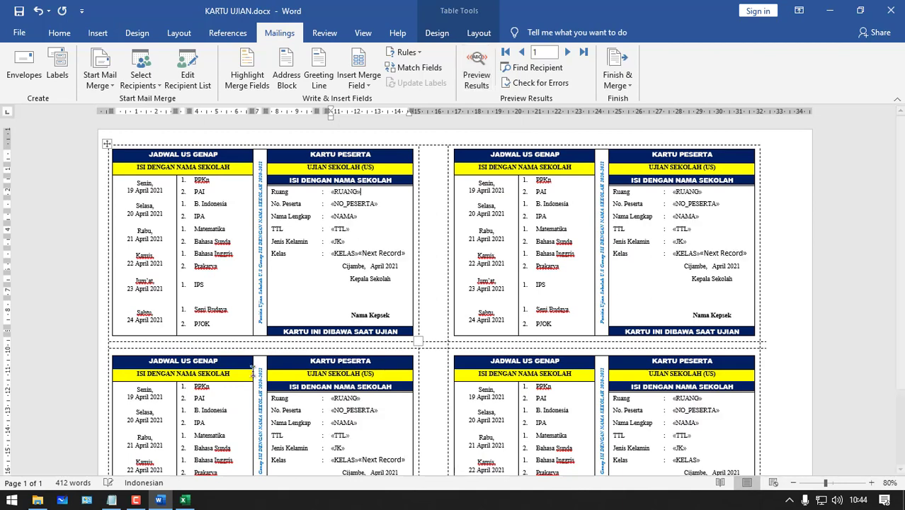
# - Recheck the participant row in the Excel database and preview the merged cards again in Word
pyautogui.click(185, 501)
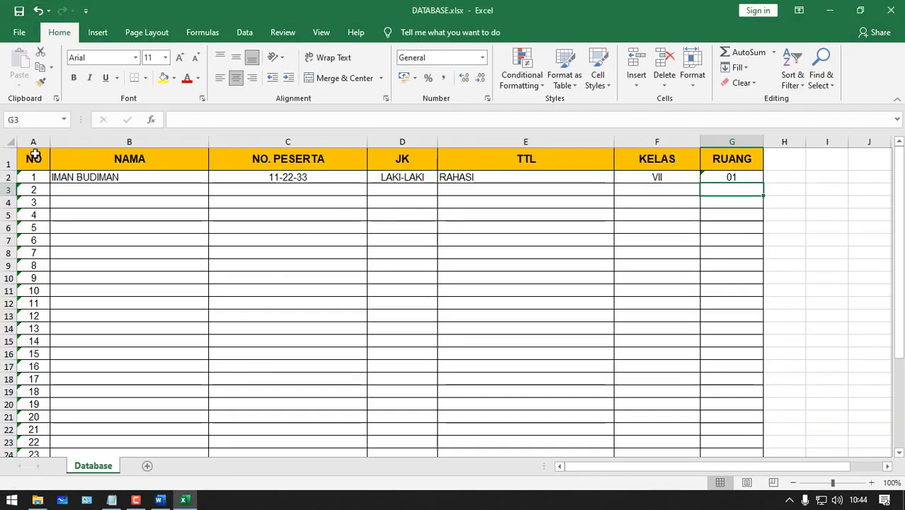
pyautogui.click(161, 500)
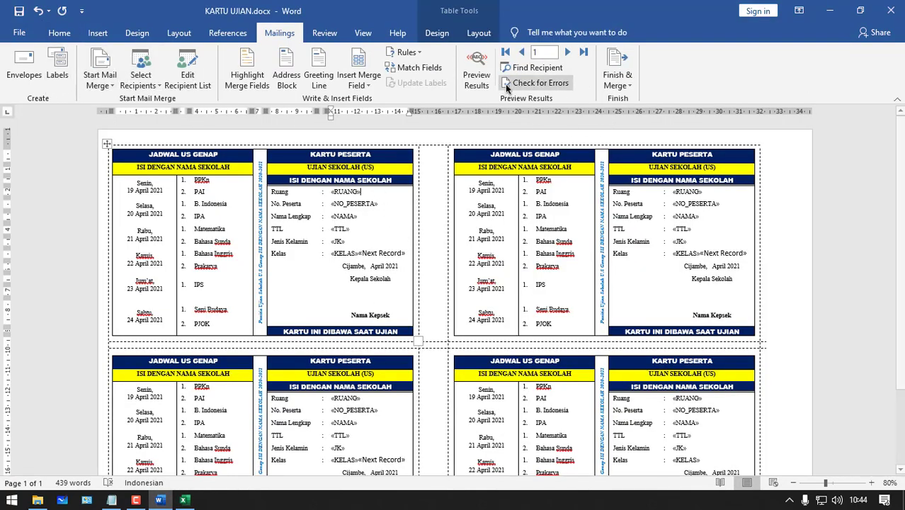
pyautogui.click(475, 74)
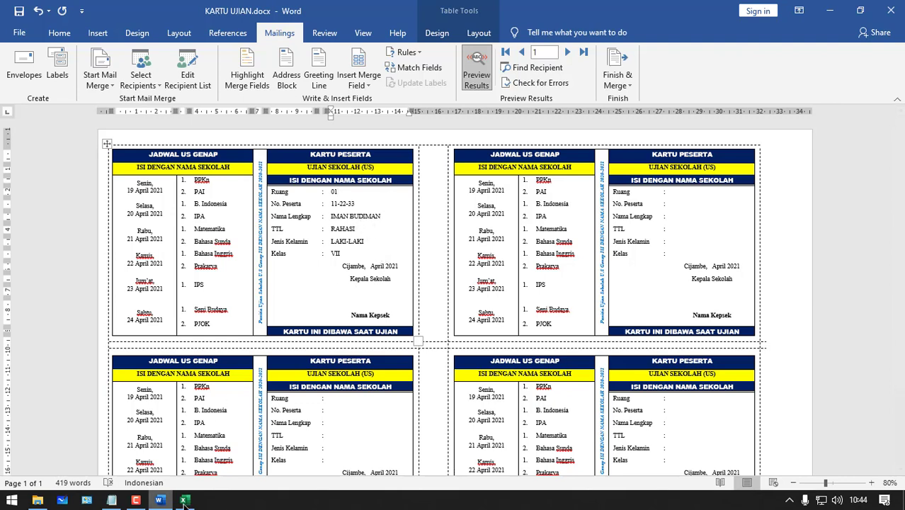
# - Switch to the Excel database and correct the first participant's TTL entry to RAHASIA
pyautogui.click(183, 500)
pyautogui.doubleClick(488, 177)
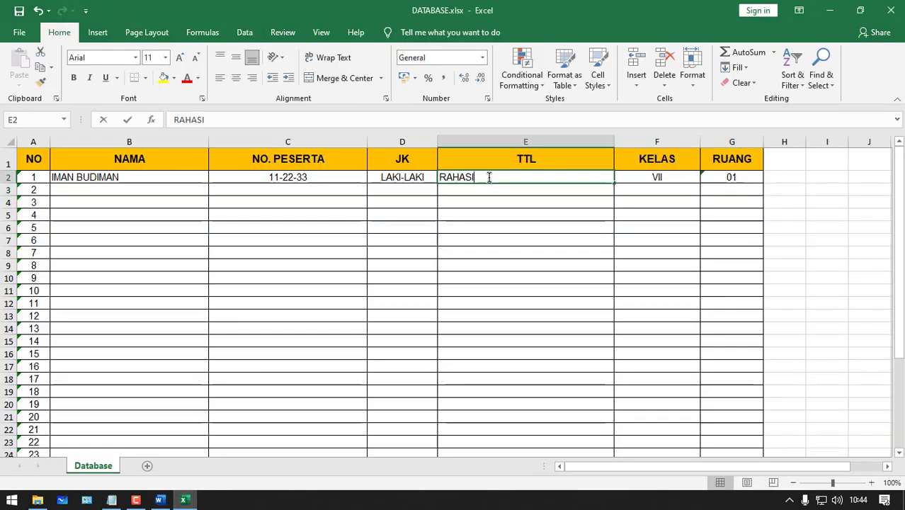
pyautogui.write('A')
pyautogui.press('Return')
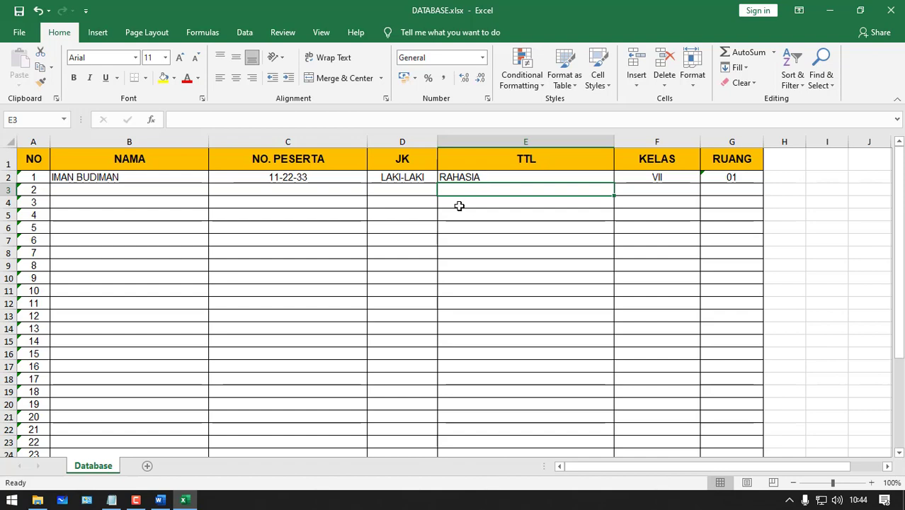
# - Return to the Word card document and refresh the merge preview to check the TTL line on the first card
pyautogui.click(160, 500)
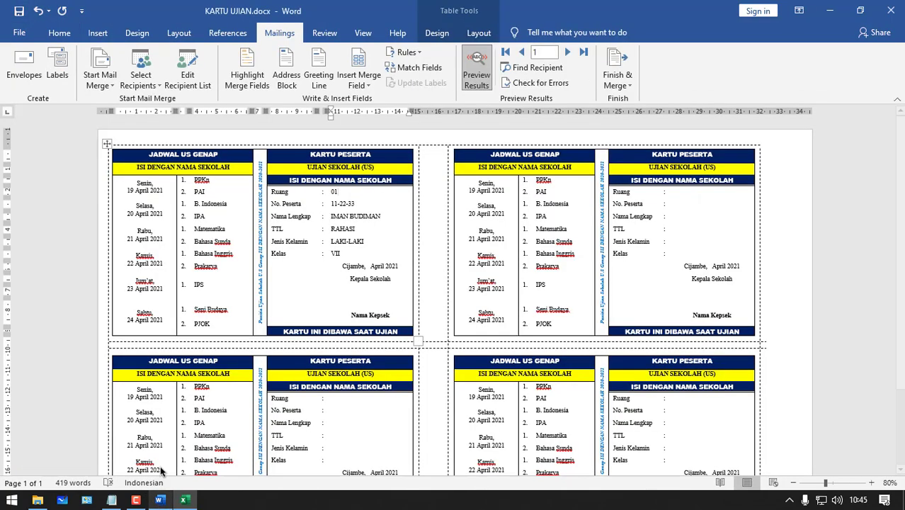
pyautogui.click(481, 71)
pyautogui.click(481, 71)
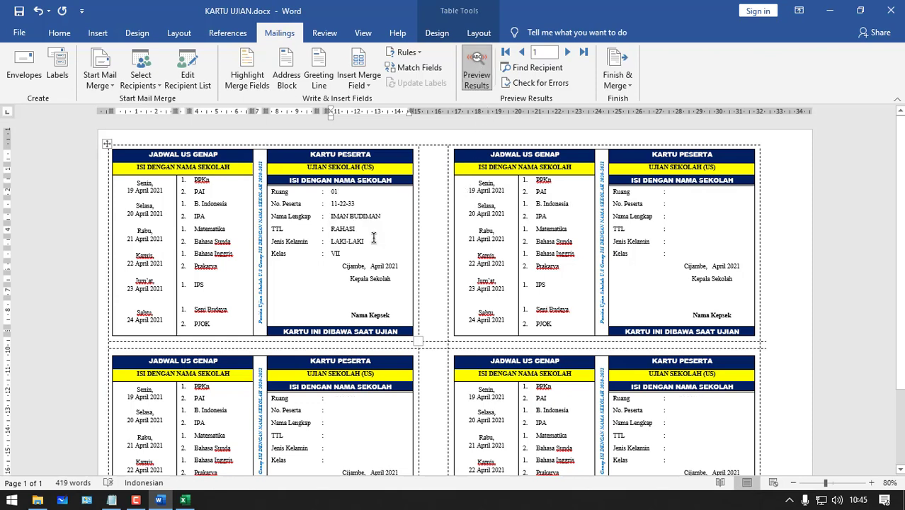
pyautogui.click(477, 76)
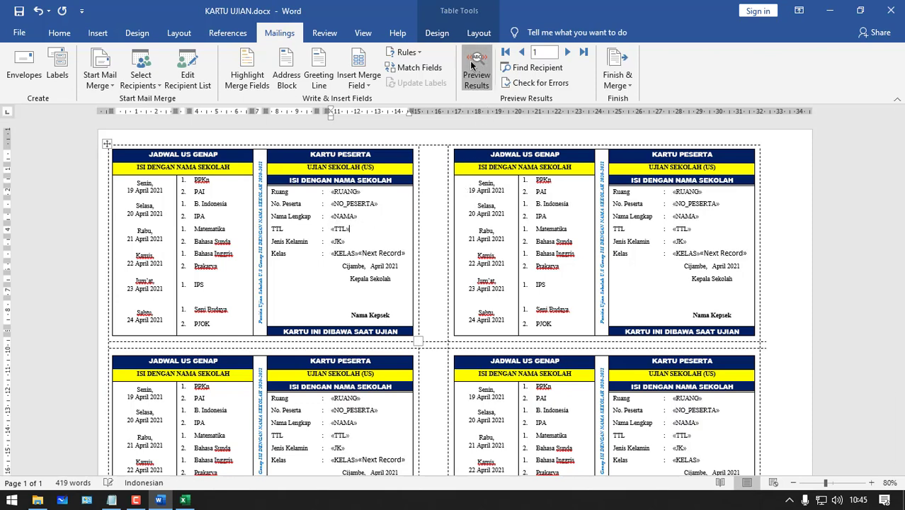
pyautogui.click(476, 78)
pyautogui.click(478, 75)
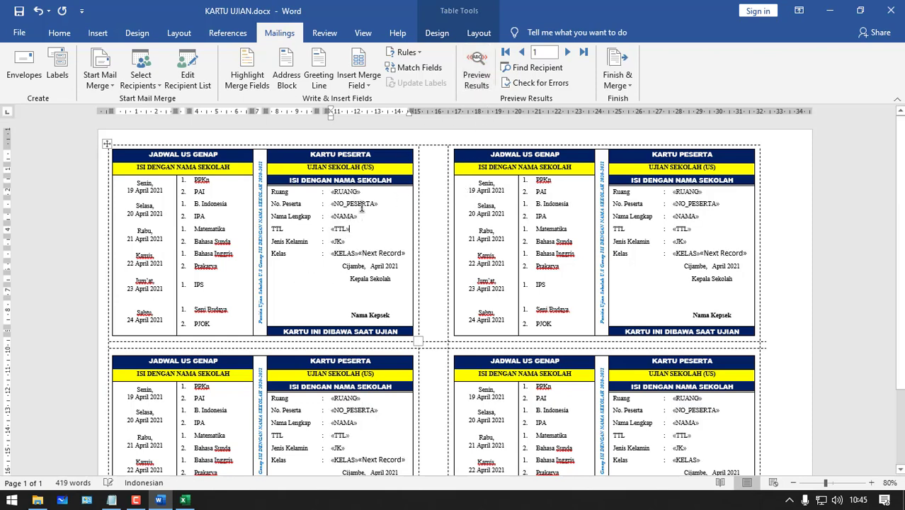
pyautogui.click(481, 72)
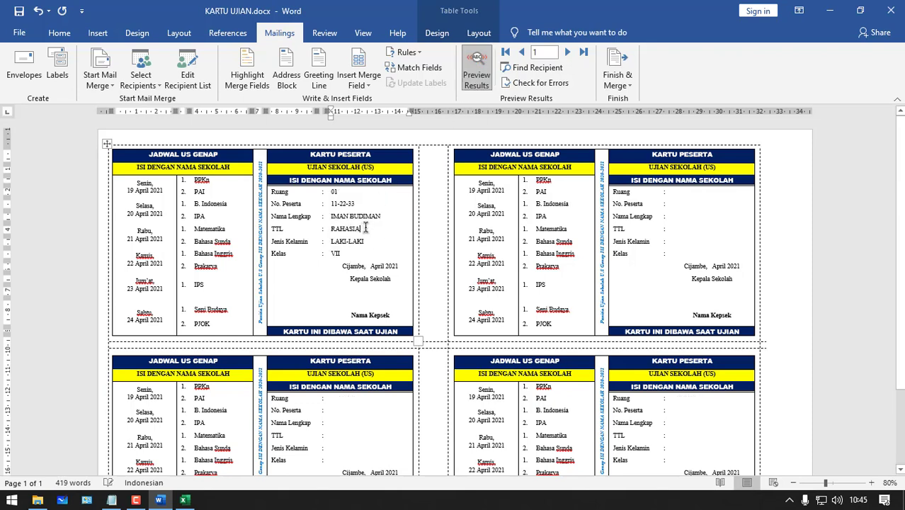
# - Return the cards to the merge field view, close KARTU UJIAN.docx without saving, and close the DATABASE.xlsx workbook
pyautogui.click(476, 57)
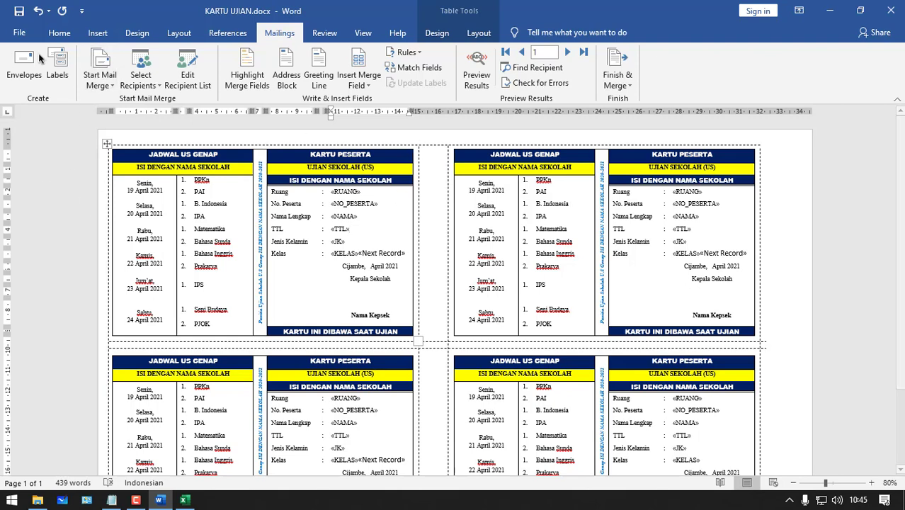
pyautogui.hotkey('alt', 'F4')
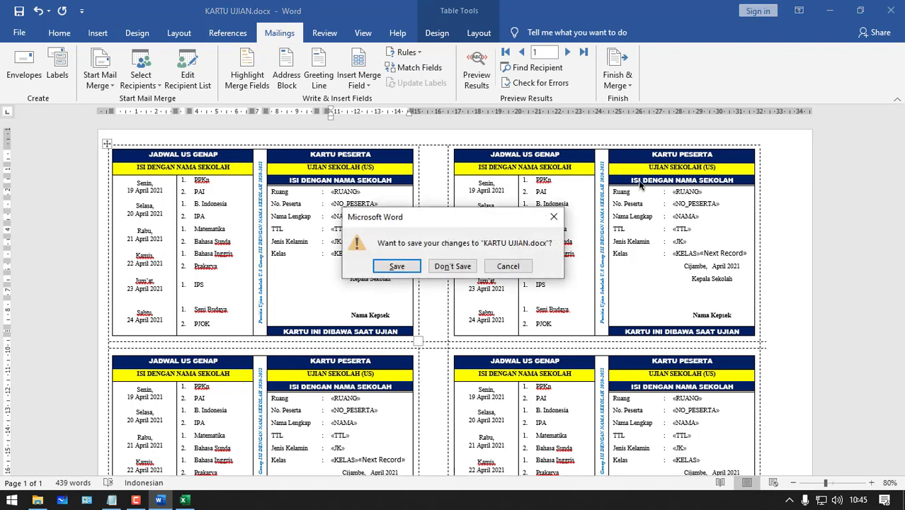
pyautogui.click(453, 265)
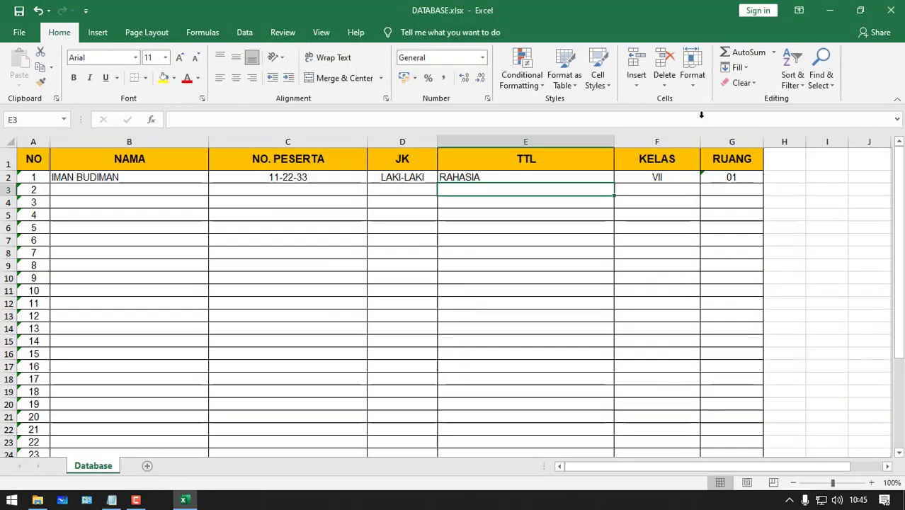
pyautogui.click(891, 10)
pyautogui.click(220, 174)
pyautogui.rightClick(221, 174)
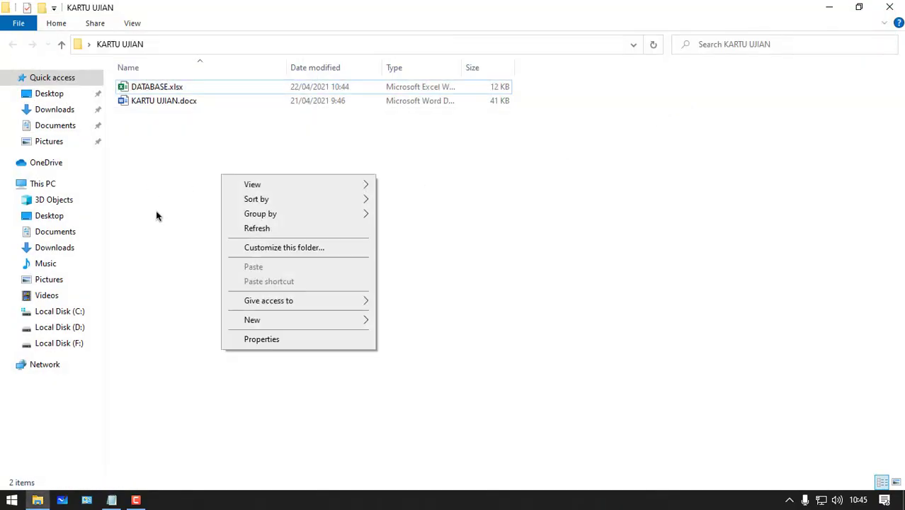
pyautogui.click(204, 216)
pyautogui.rightClick(203, 214)
pyautogui.click(209, 141)
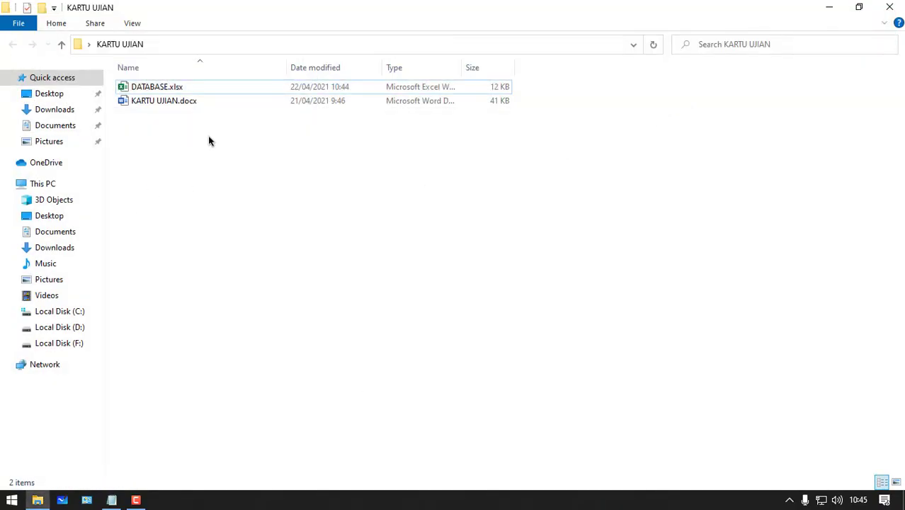
# - Create a new Microsoft Word document named CARD in the KARTU UJIAN folder
pyautogui.rightClick(211, 162)
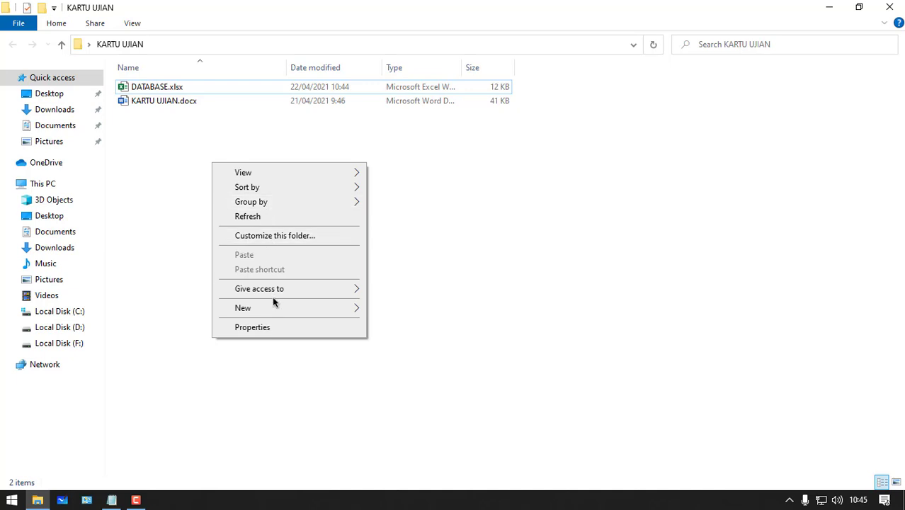
pyautogui.moveTo(279, 308)
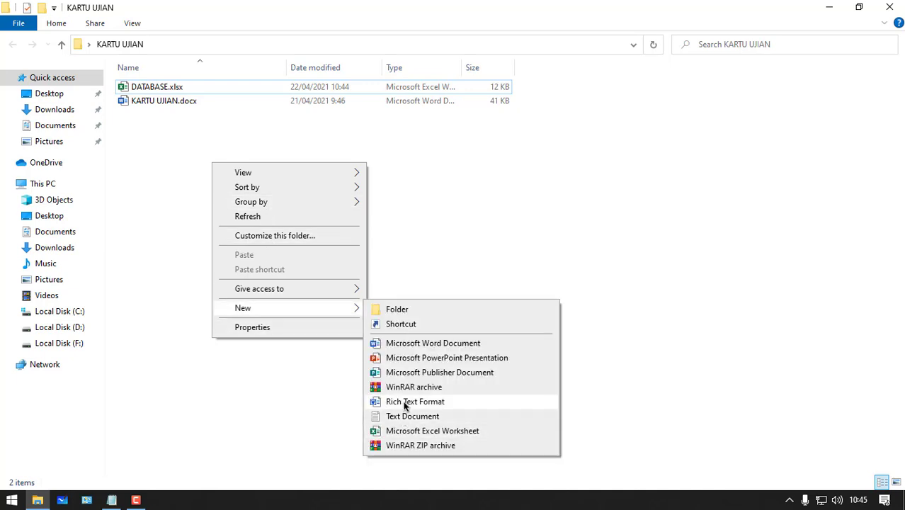
pyautogui.click(413, 344)
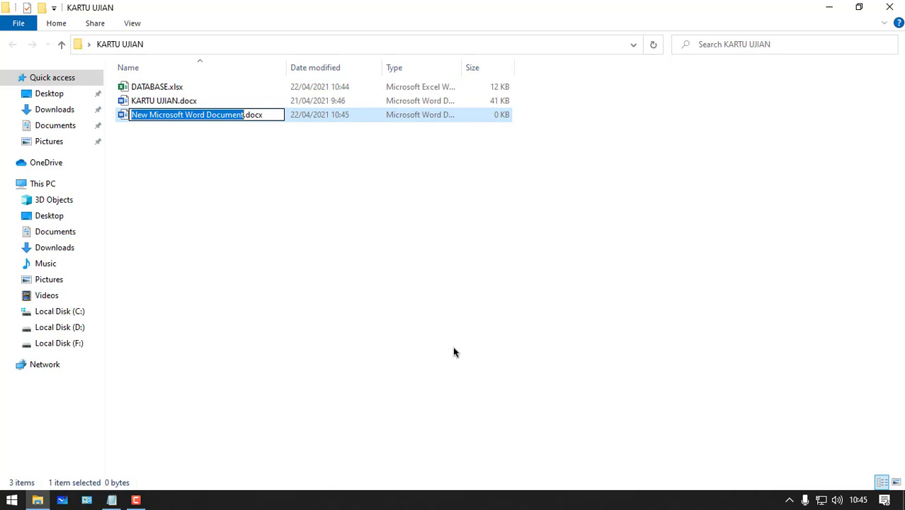
pyautogui.write('CARD')
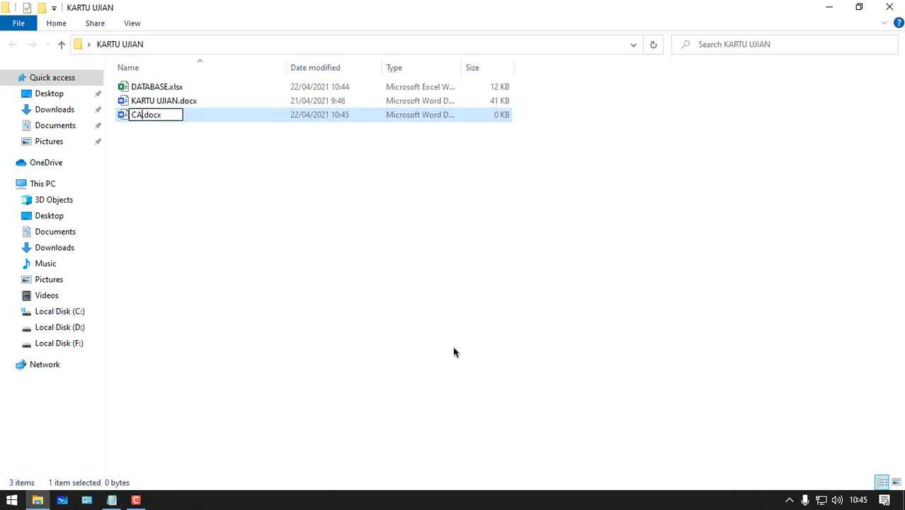
pyautogui.press('Return')
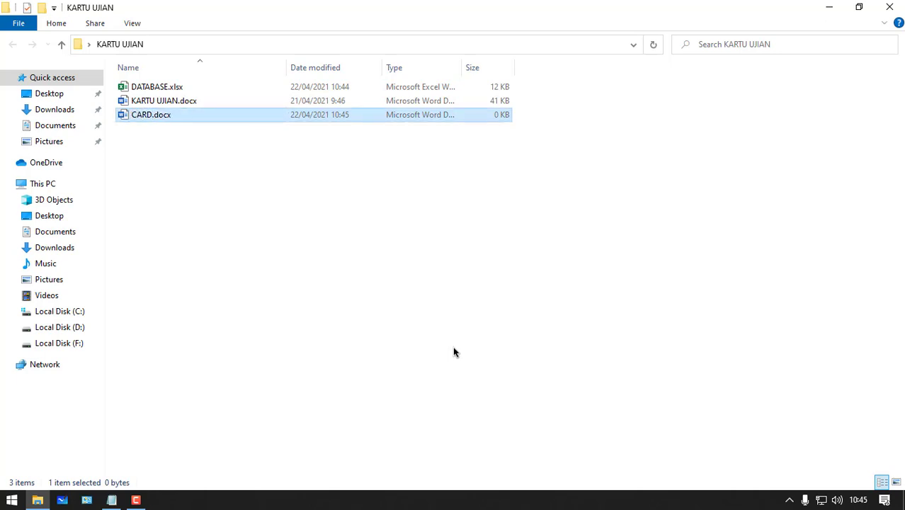
# - Create a new Microsoft Excel worksheet file named DB in the KARTU UJIAN folder
pyautogui.rightClick(231, 164)
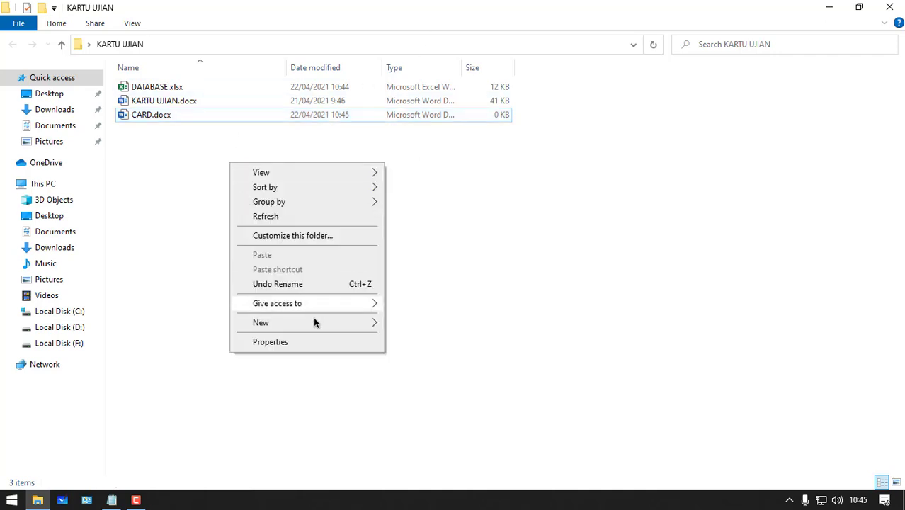
pyautogui.moveTo(314, 323)
pyautogui.click(428, 445)
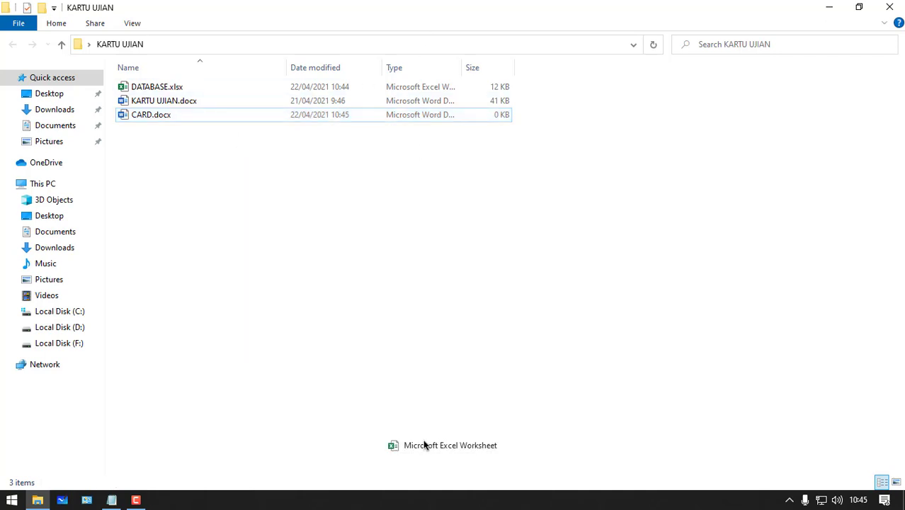
pyautogui.write('DB.xlsx')
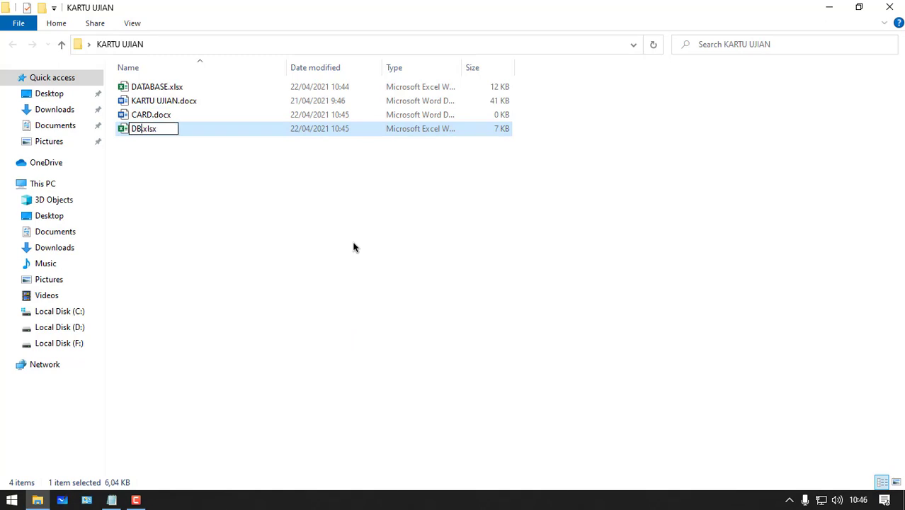
pyautogui.press('Return')
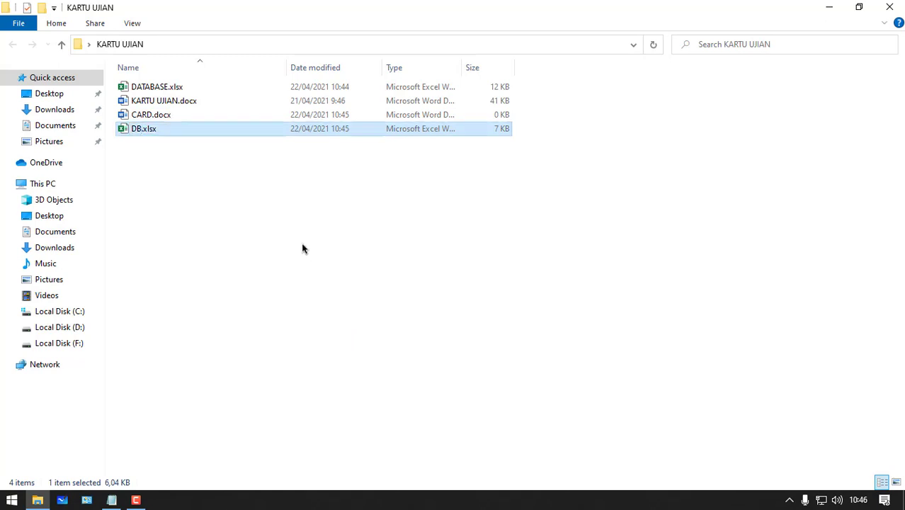
# - Open CARD.docx in Word, set its page orientation to landscape, and look over the available paper sizes
pyautogui.doubleClick(177, 116)
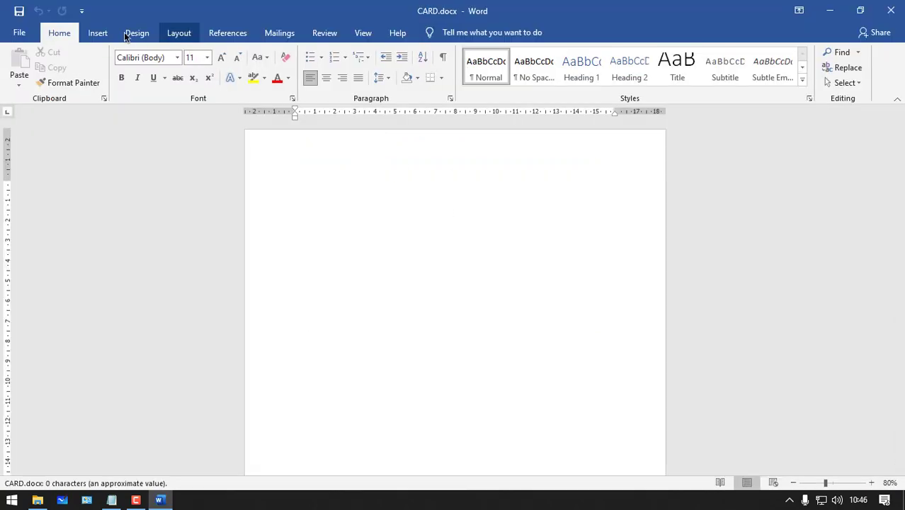
pyautogui.click(179, 34)
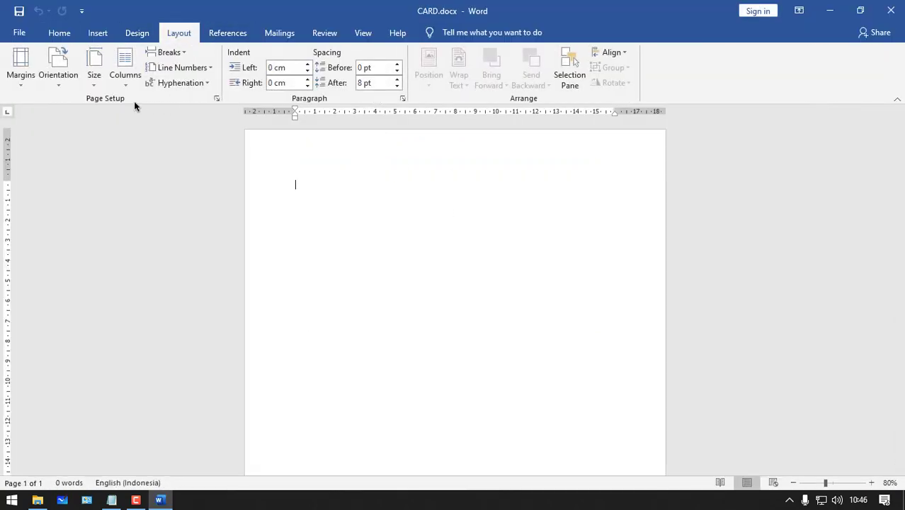
pyautogui.click(94, 74)
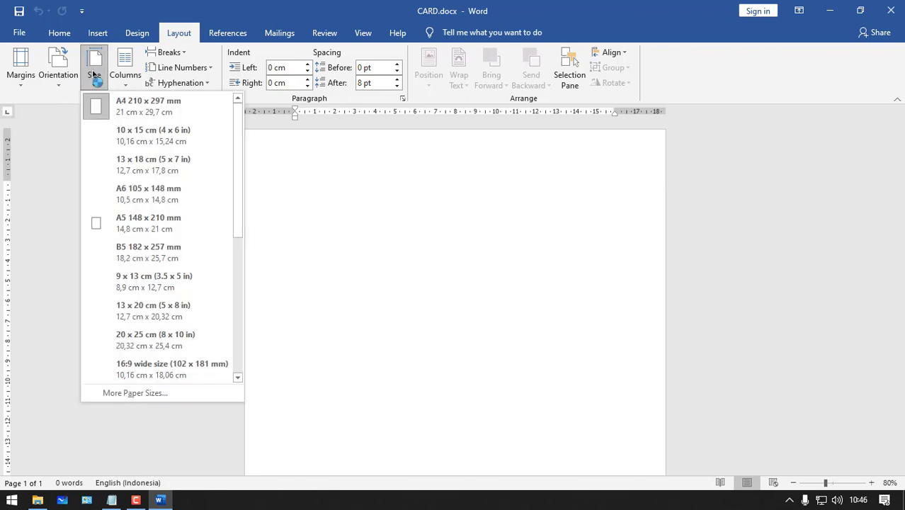
pyautogui.click(51, 78)
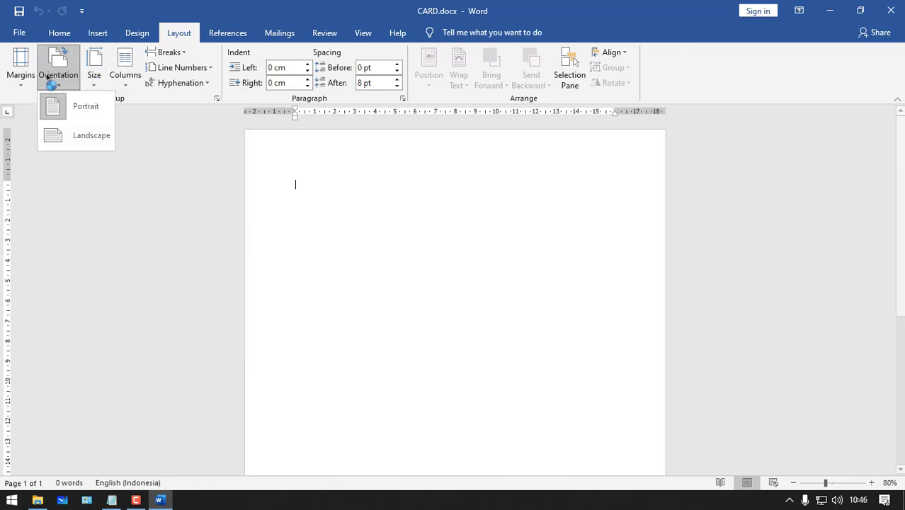
pyautogui.click(89, 138)
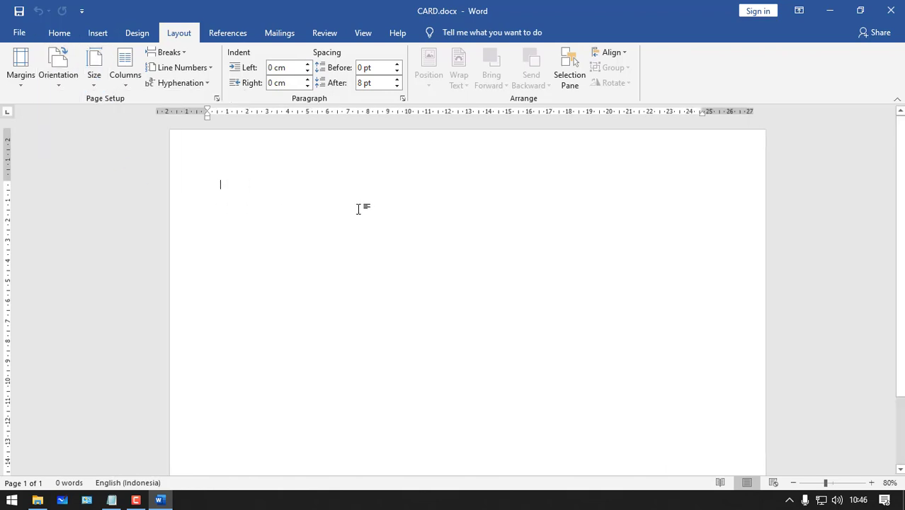
pyautogui.click(105, 75)
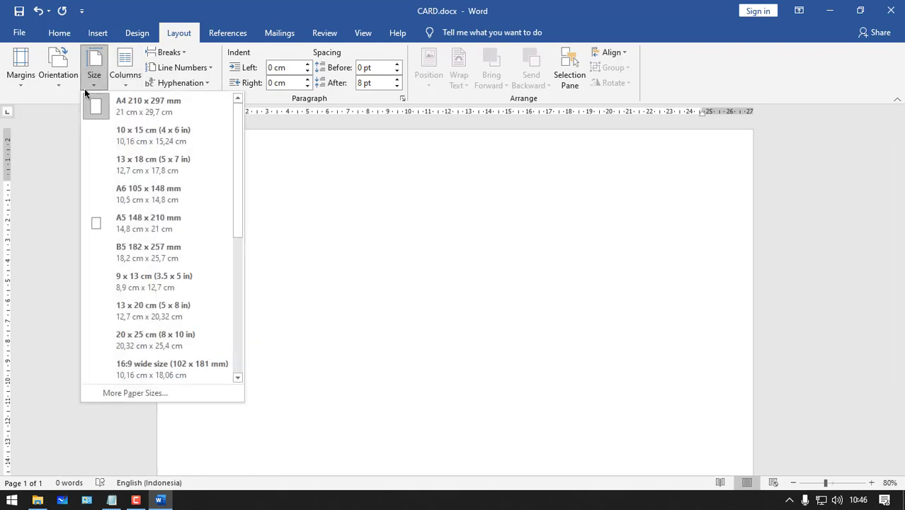
pyautogui.click(295, 108)
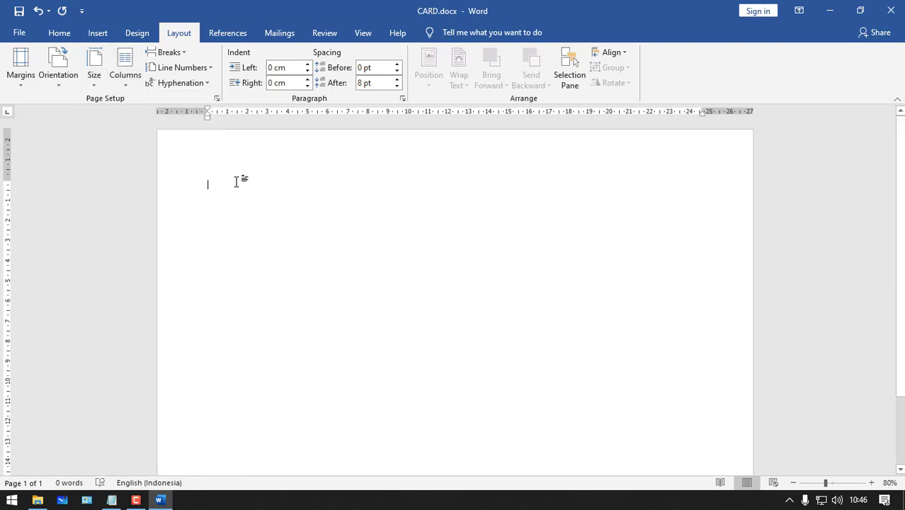
pyautogui.click(94, 34)
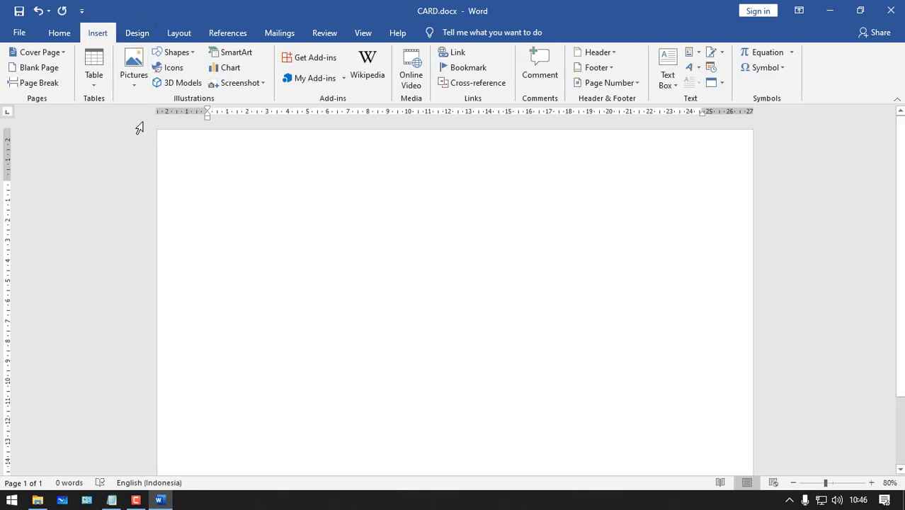
pyautogui.click(93, 79)
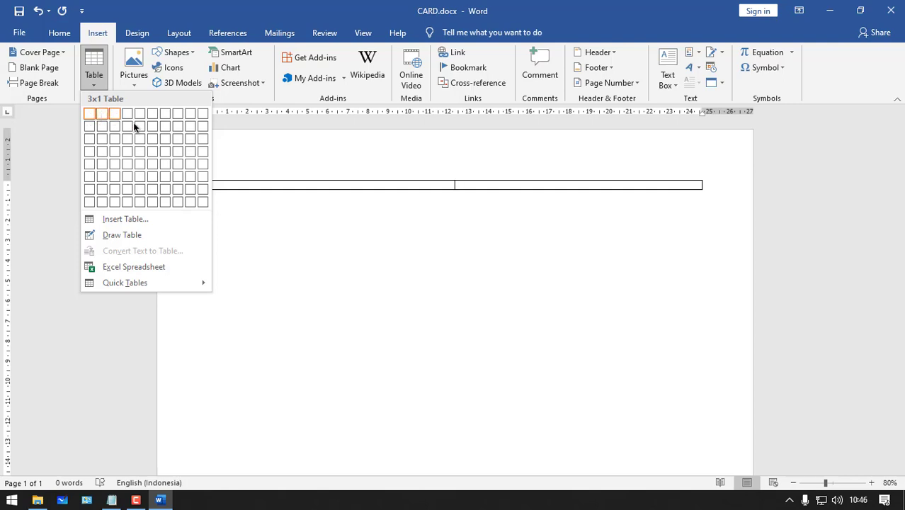
pyautogui.click(500, 305)
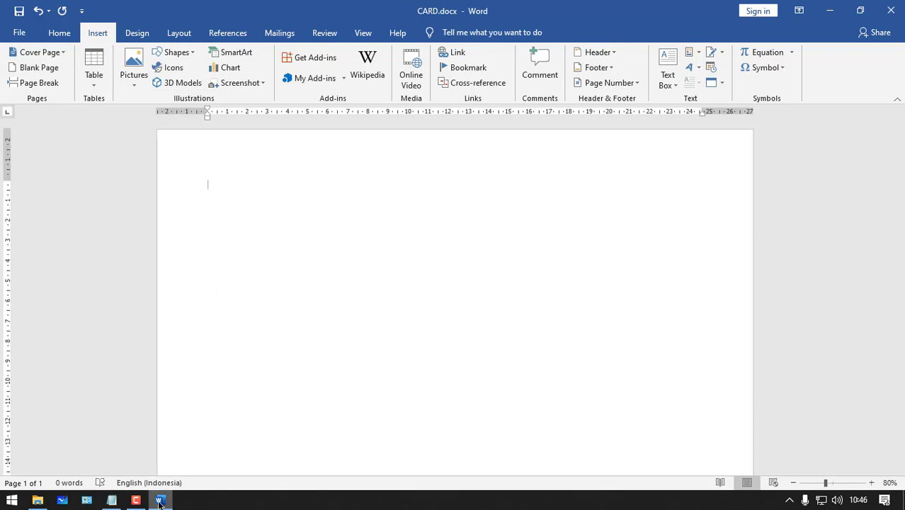
# - Reopen KARTU UJIAN.docx from the recent documents to use it as a reference for the card layout
pyautogui.click(19, 33)
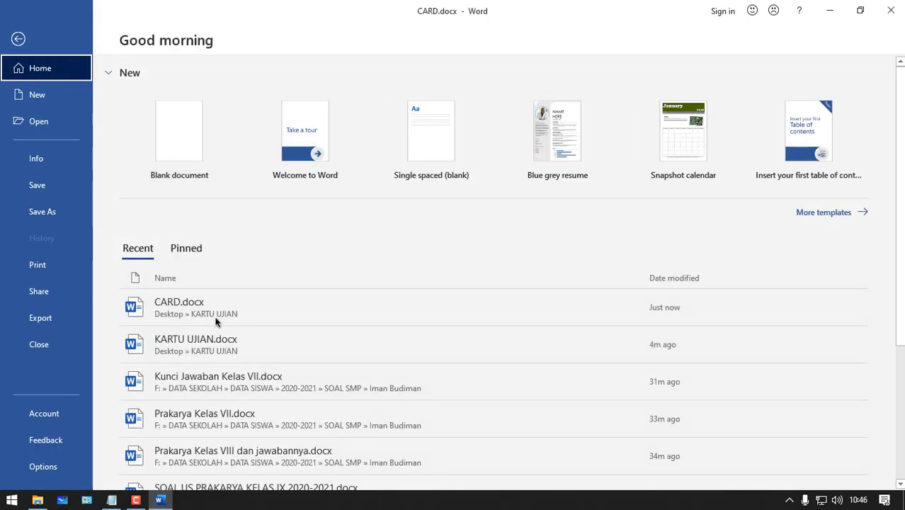
pyautogui.click(265, 347)
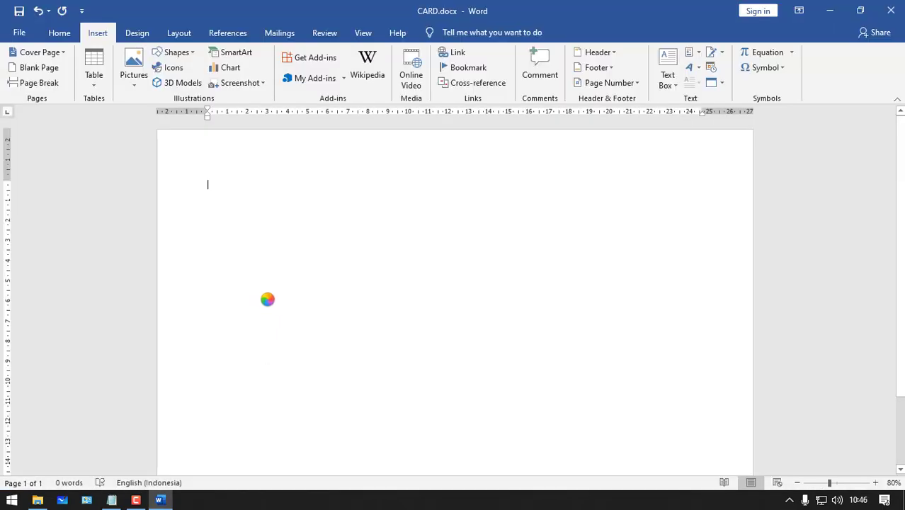
pyautogui.click(487, 301)
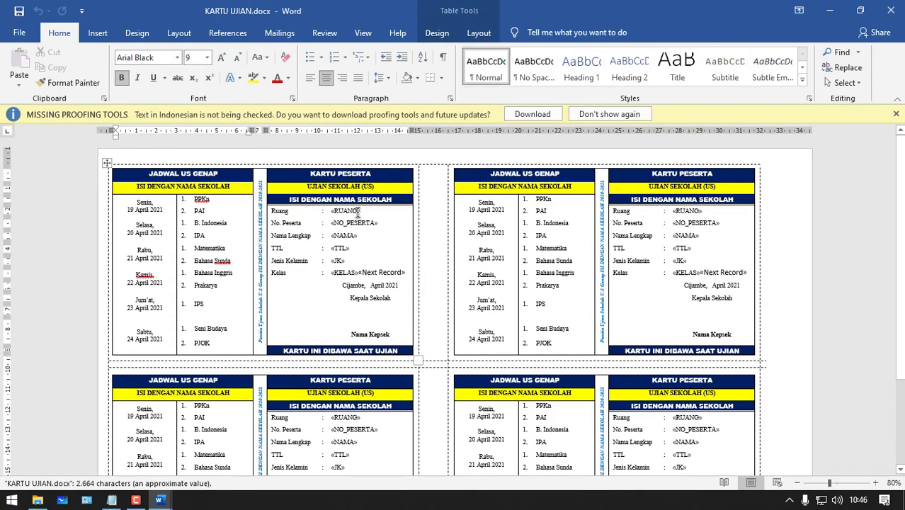
# - Examine the first card's participant section, comparing the column structure of its heading rows with the Ruang, No. Peserta and Nama Lengkap rows
pyautogui.moveTo(335, 178); pyautogui.dragTo(377, 200)
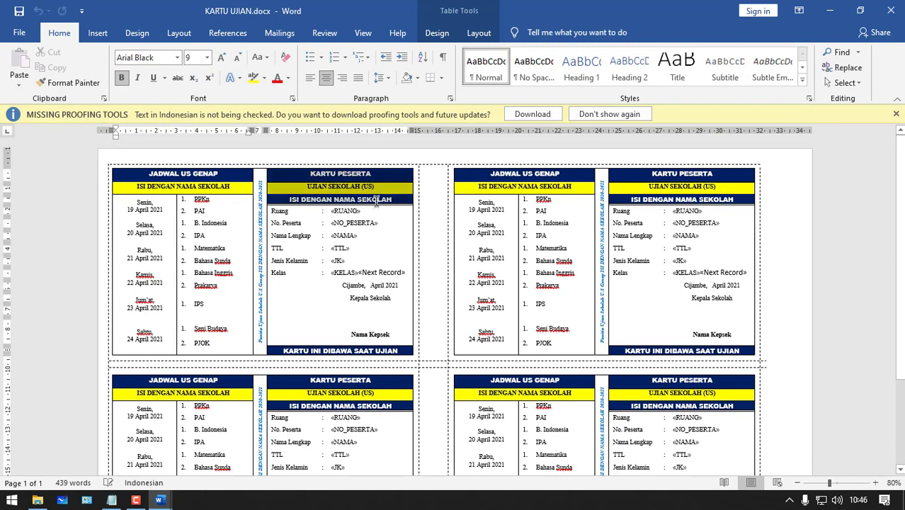
pyautogui.click(324, 211)
pyautogui.click(299, 214)
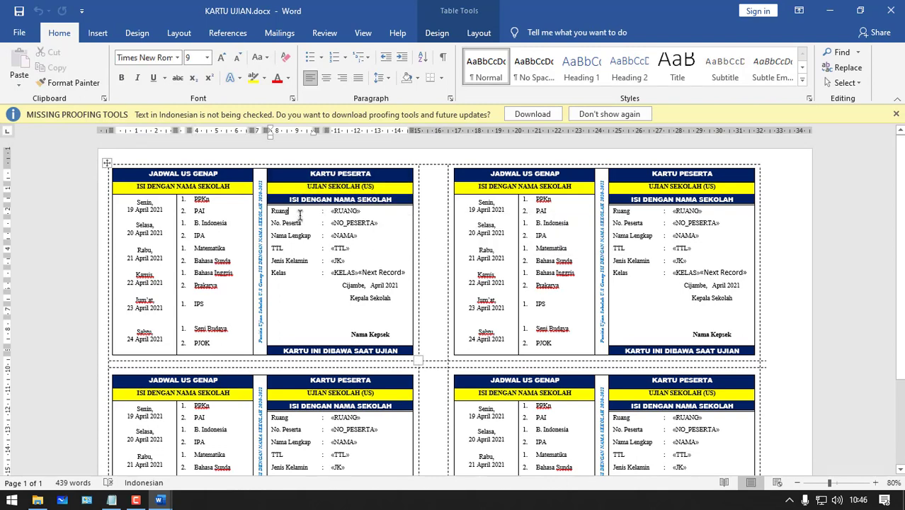
pyautogui.moveTo(299, 211); pyautogui.dragTo(370, 217)
pyautogui.click(298, 213)
pyautogui.click(376, 214)
pyautogui.moveTo(339, 177); pyautogui.dragTo(377, 184)
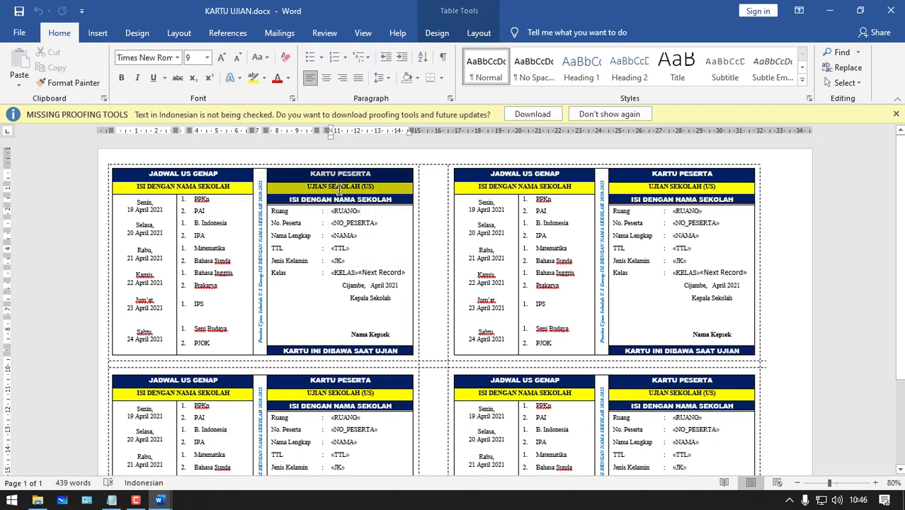
pyautogui.click(304, 175)
pyautogui.moveTo(303, 175); pyautogui.dragTo(361, 226)
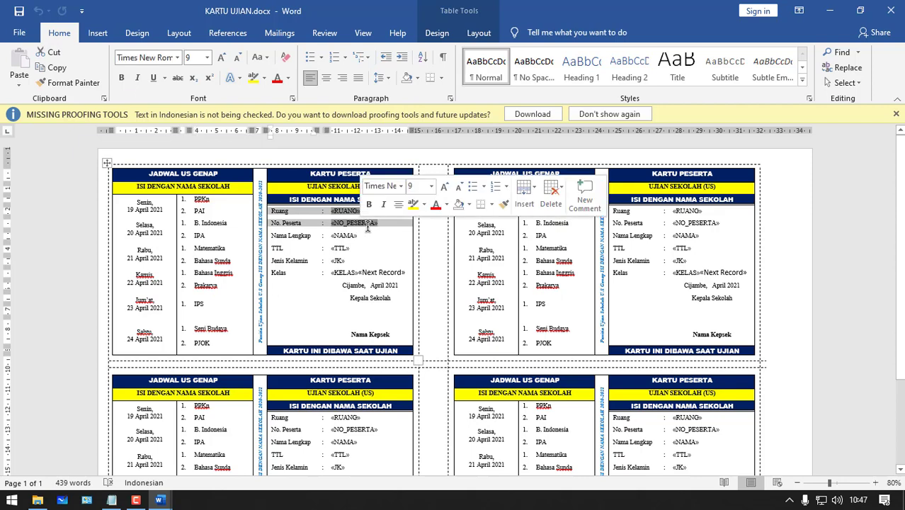
pyautogui.click(298, 211)
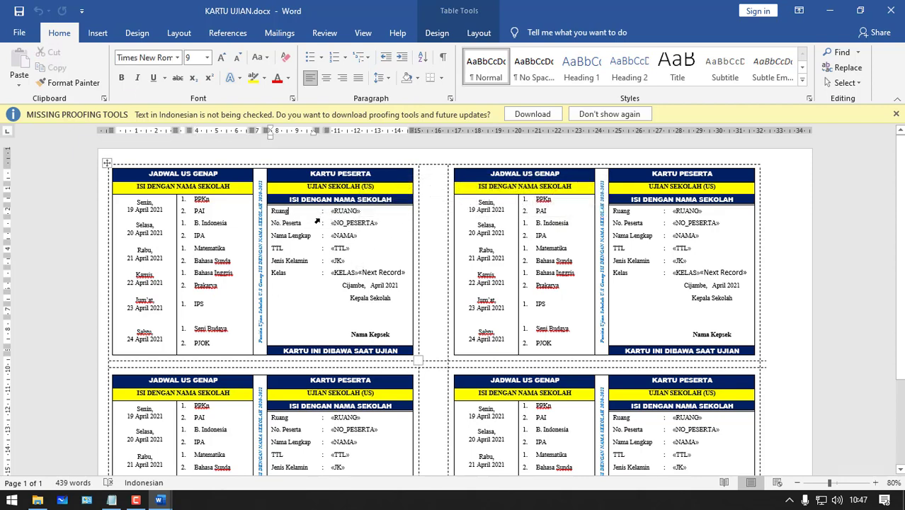
pyautogui.moveTo(307, 176); pyautogui.dragTo(301, 223)
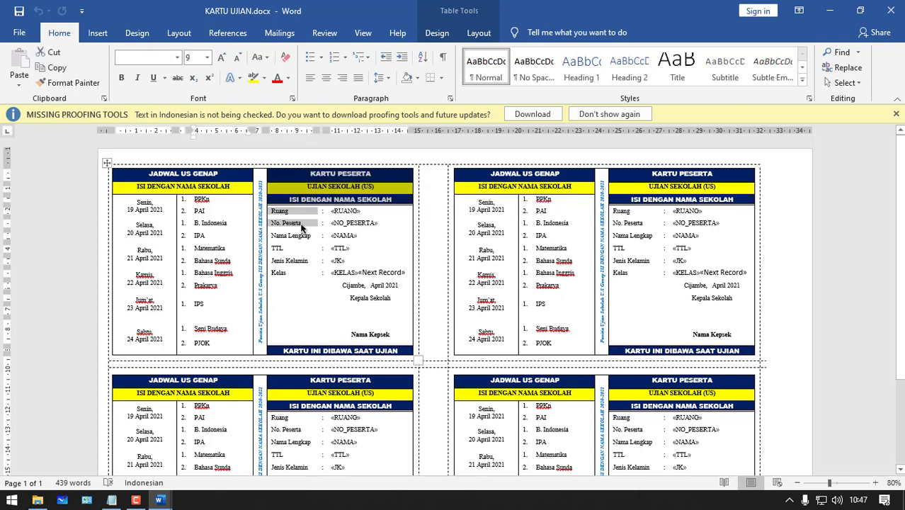
pyautogui.click(301, 223)
pyautogui.moveTo(306, 173)
pyautogui.mouseDown()
pyautogui.moveTo(301, 239)
pyautogui.moveTo(348, 238)
pyautogui.mouseUp()
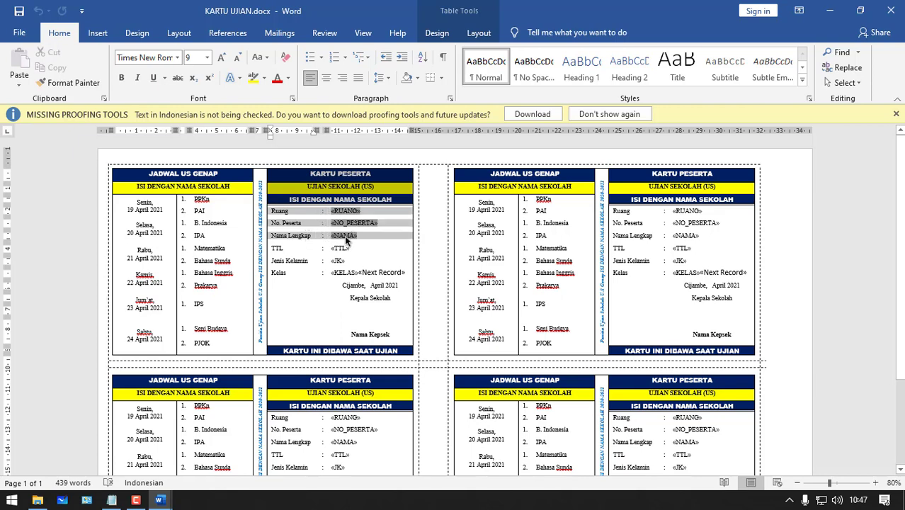
pyautogui.moveTo(159, 501)
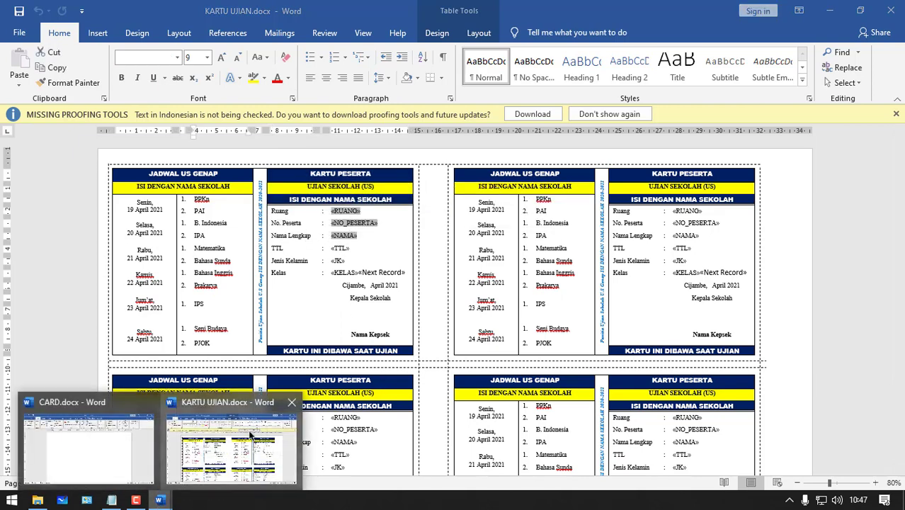
# - Switch to CARD.docx and insert a table with three columns and six rows
pyautogui.click(97, 398)
pyautogui.click(94, 70)
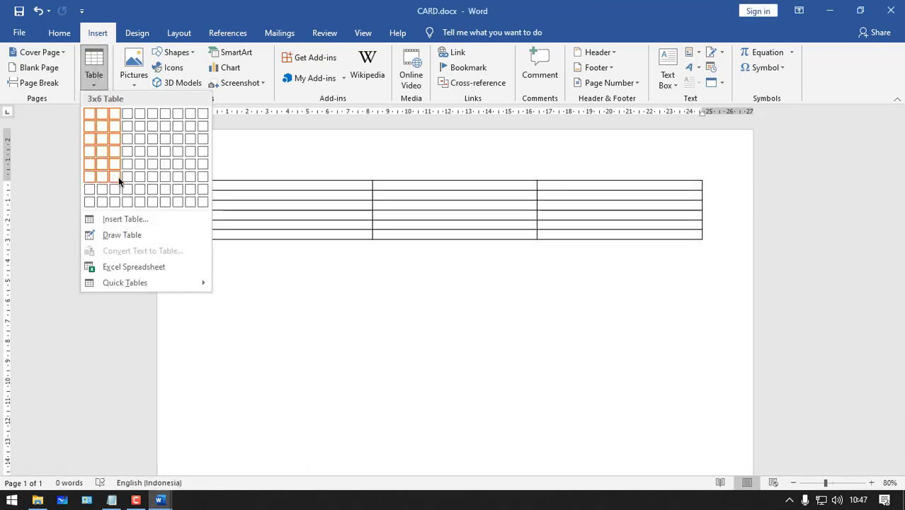
pyautogui.click(119, 182)
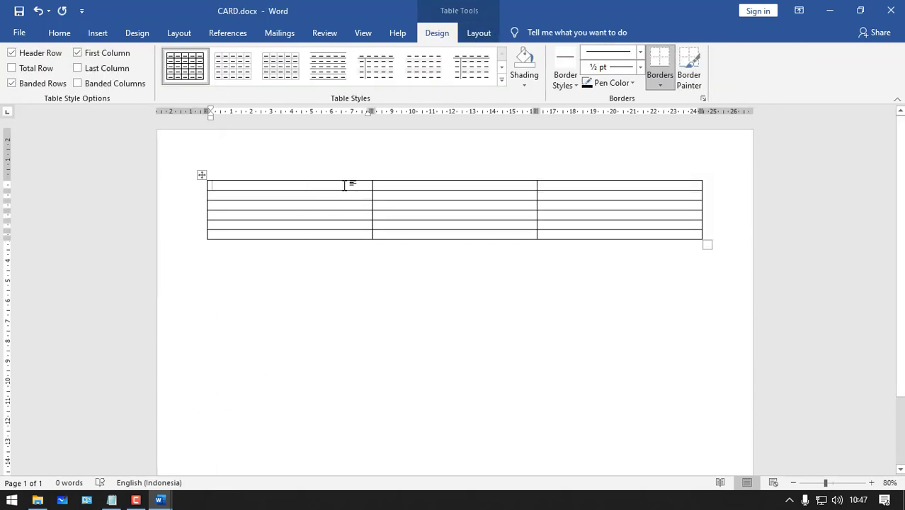
# - Merge the cells across each of the table's first three rows, and resize the table to about 10.16 cm wide with 0.96 cm rows
pyautogui.moveTo(345, 186); pyautogui.dragTo(439, 188)
pyautogui.click(605, 196)
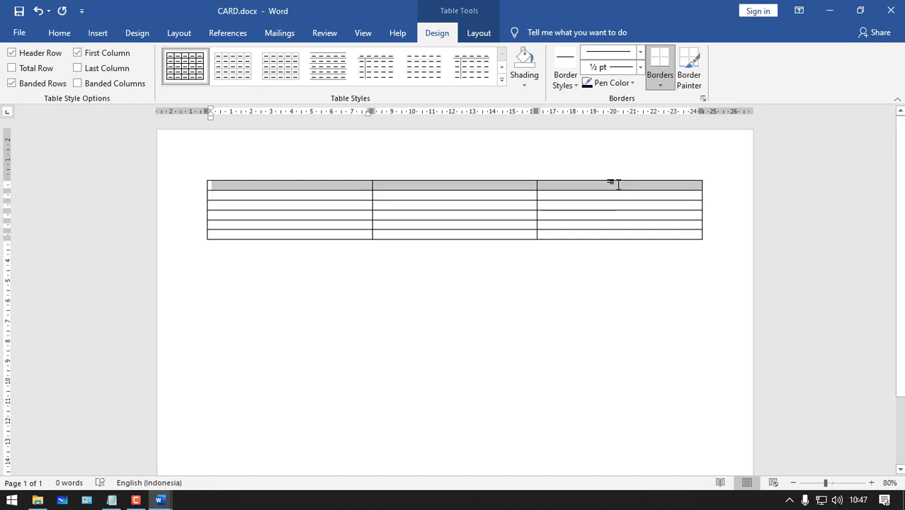
pyautogui.click(471, 33)
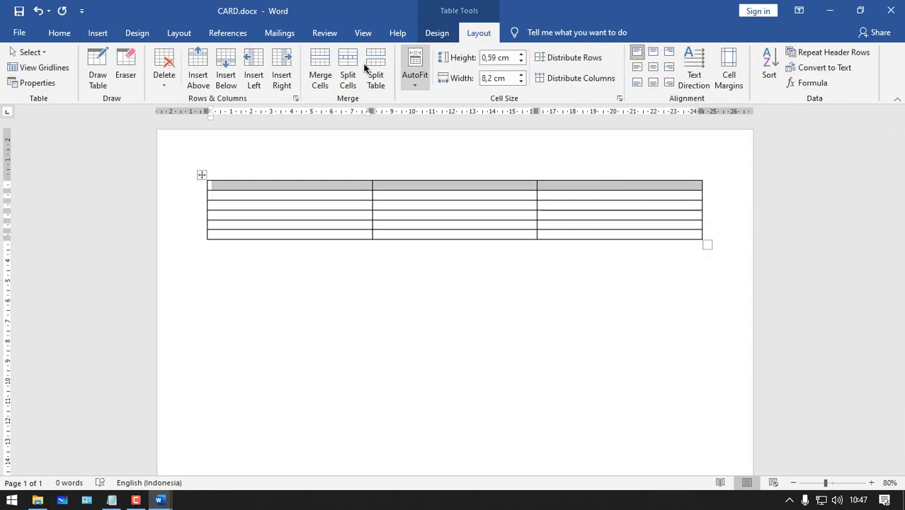
pyautogui.click(324, 74)
pyautogui.moveTo(297, 195); pyautogui.dragTo(620, 200)
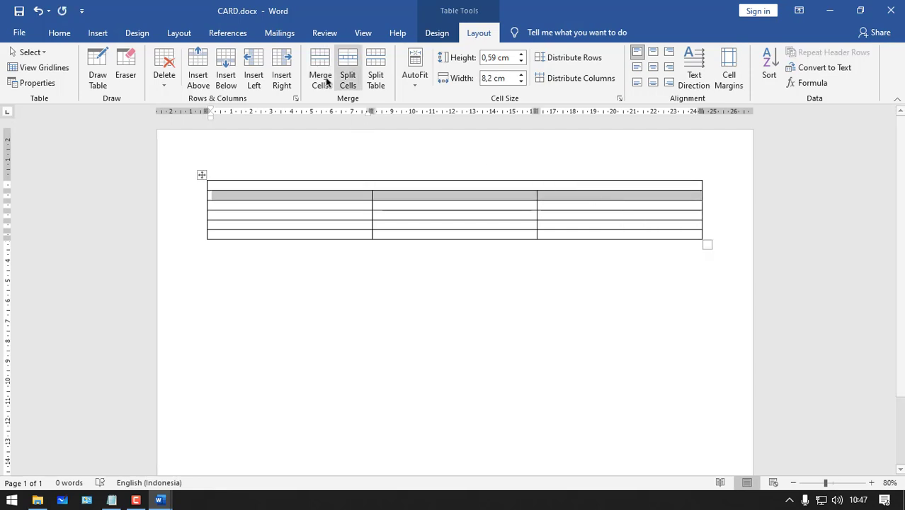
pyautogui.click(320, 78)
pyautogui.moveTo(348, 209); pyautogui.dragTo(574, 204)
pyautogui.click(326, 79)
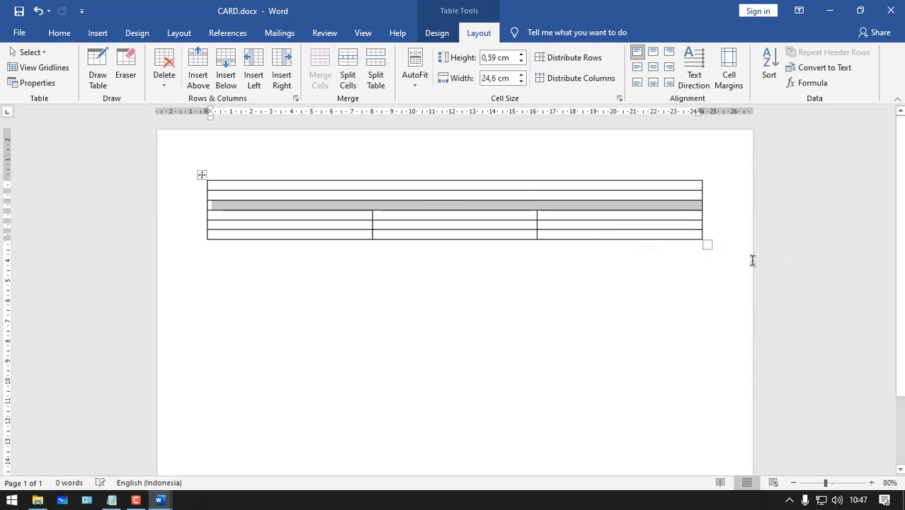
pyautogui.moveTo(709, 246); pyautogui.dragTo(412, 301)
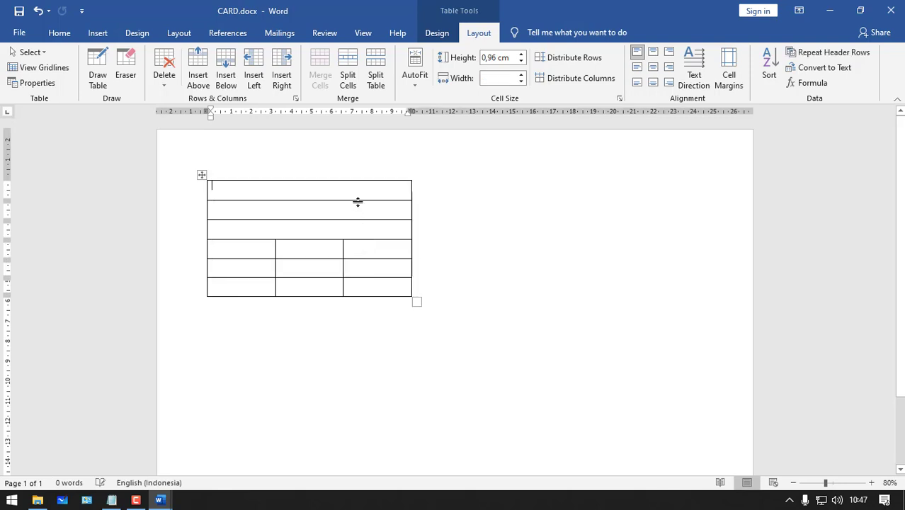
pyautogui.click(171, 504)
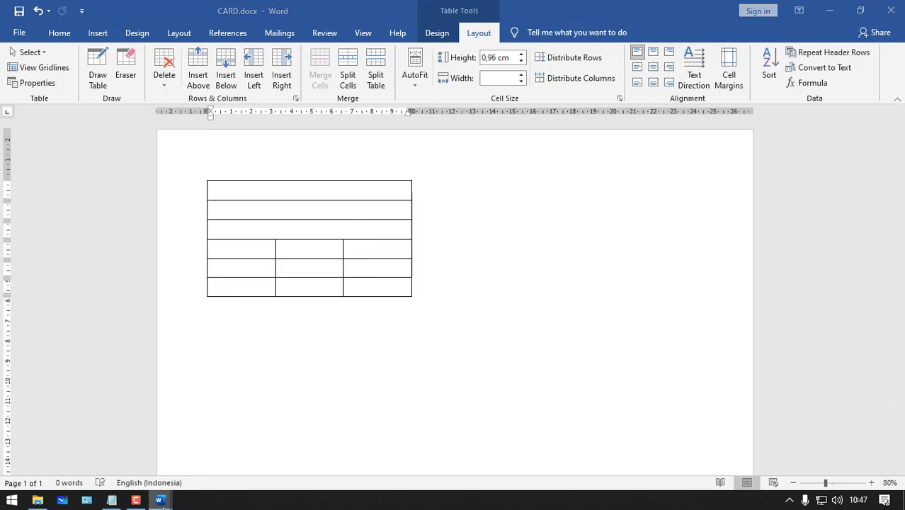
pyautogui.click(136, 501)
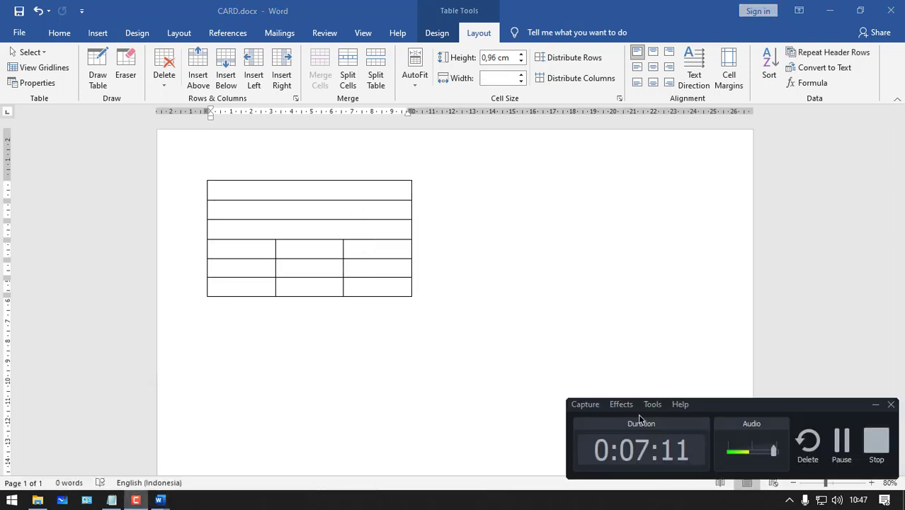
pyautogui.click(840, 445)
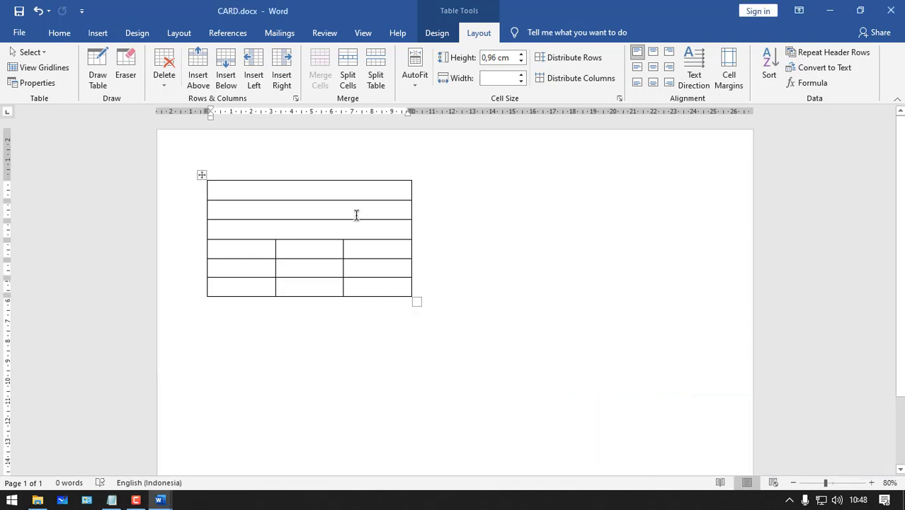
pyautogui.moveTo(375, 194); pyautogui.dragTo(380, 228)
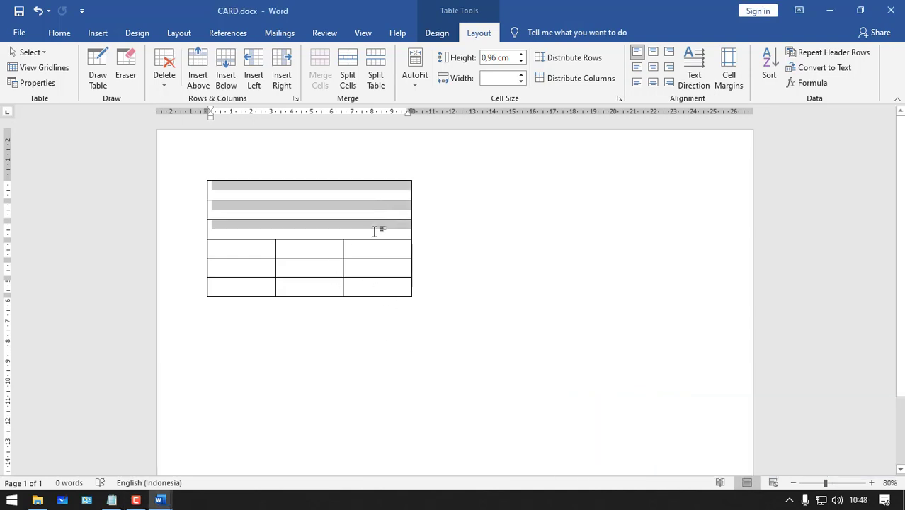
pyautogui.click(258, 191)
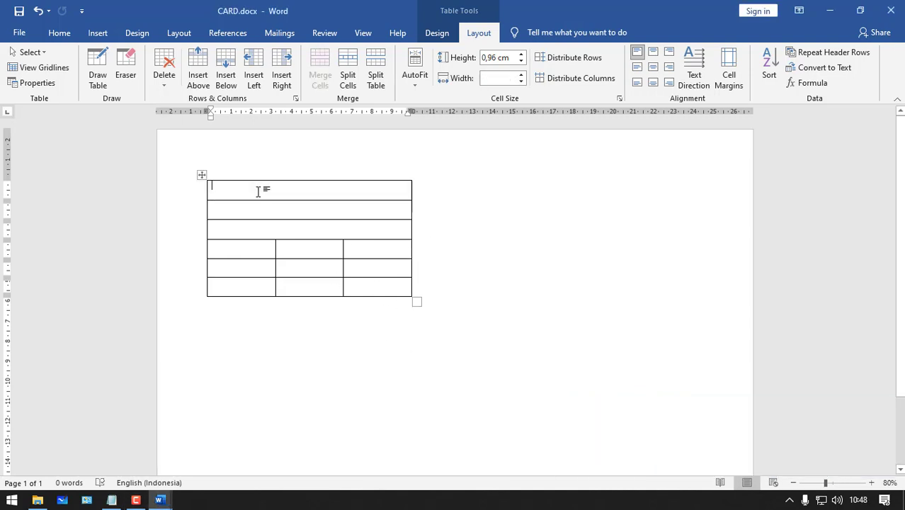
pyautogui.moveTo(259, 192); pyautogui.dragTo(339, 279)
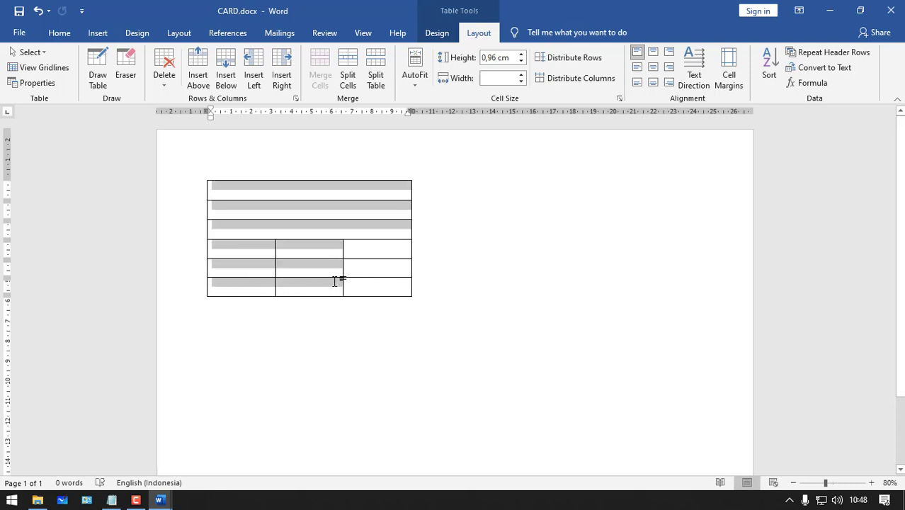
pyautogui.click(309, 211)
pyautogui.moveTo(306, 192); pyautogui.dragTo(374, 194)
pyautogui.click(295, 214)
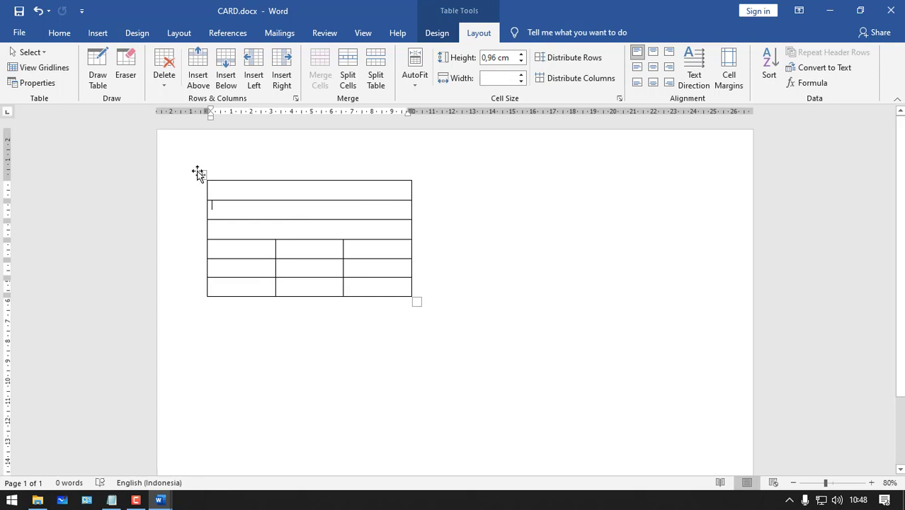
# - Select the whole table and centre the cell contents both horizontally and vertically
pyautogui.click(199, 171)
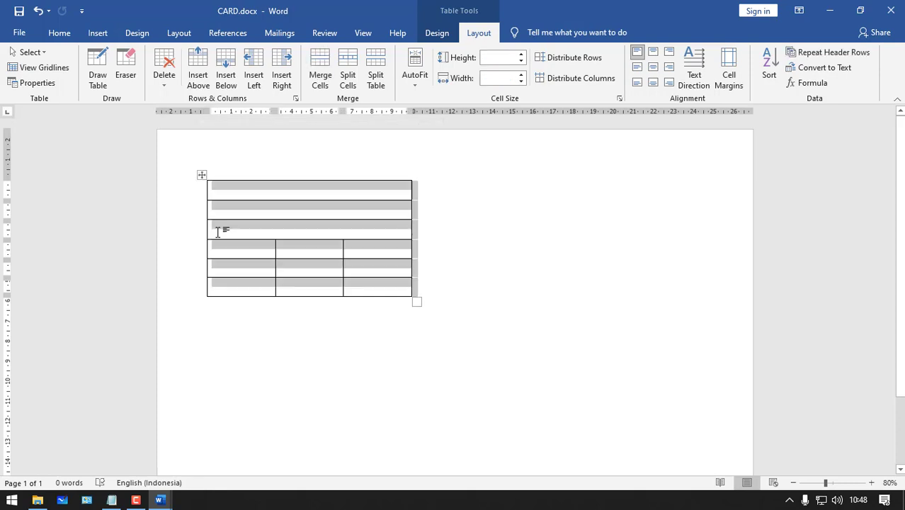
pyautogui.click(60, 33)
pyautogui.click(381, 78)
pyautogui.click(407, 98)
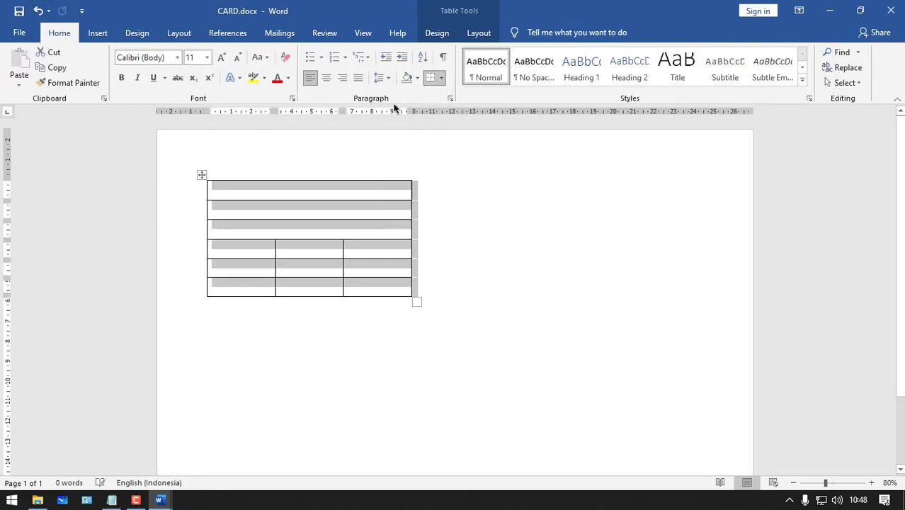
pyautogui.click(464, 35)
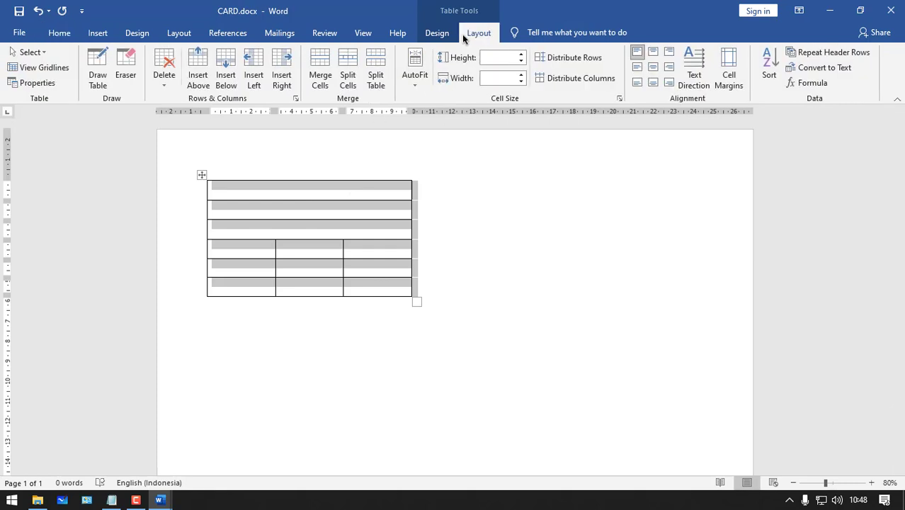
pyautogui.click(655, 68)
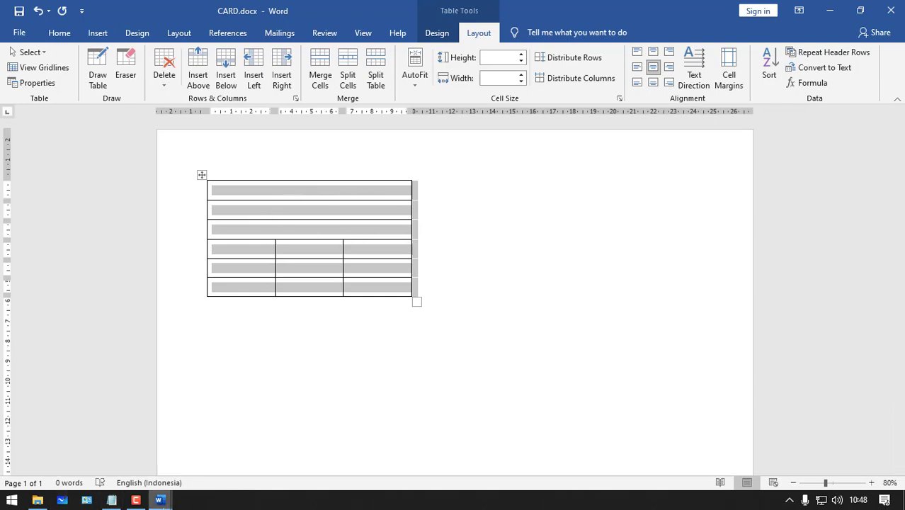
# - Copy the heading rows KARTU PESERTA, UJIAN SEKOLAH (US) and ISI DENGAN NAMA SEKOLAH from the first card in KARTU UJIAN.docx
pyautogui.moveTo(159, 500)
pyautogui.click(213, 445)
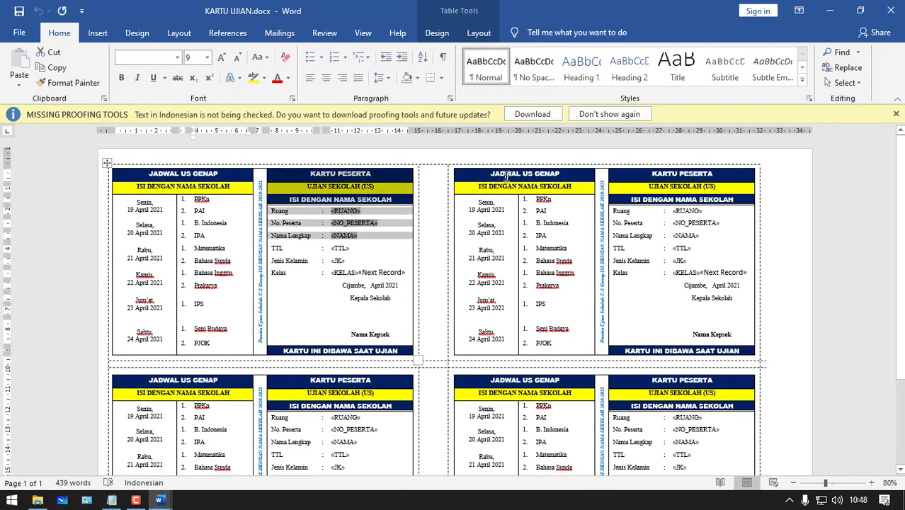
pyautogui.click(360, 188)
pyautogui.moveTo(305, 173); pyautogui.dragTo(397, 199)
pyautogui.rightClick(397, 200)
pyautogui.click(408, 224)
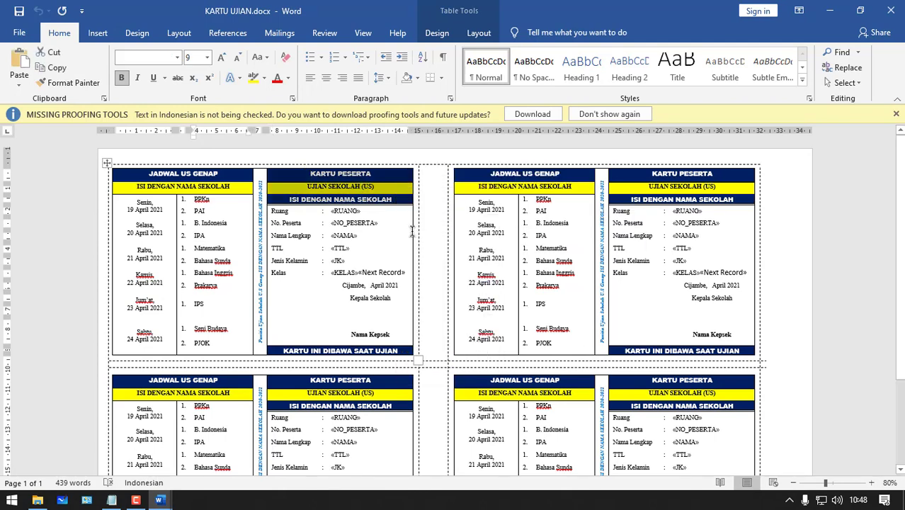
# - Paste the copied headings as text only into the three merged rows of CARD.docx and centre them vertically in their cells
pyautogui.click(831, 20)
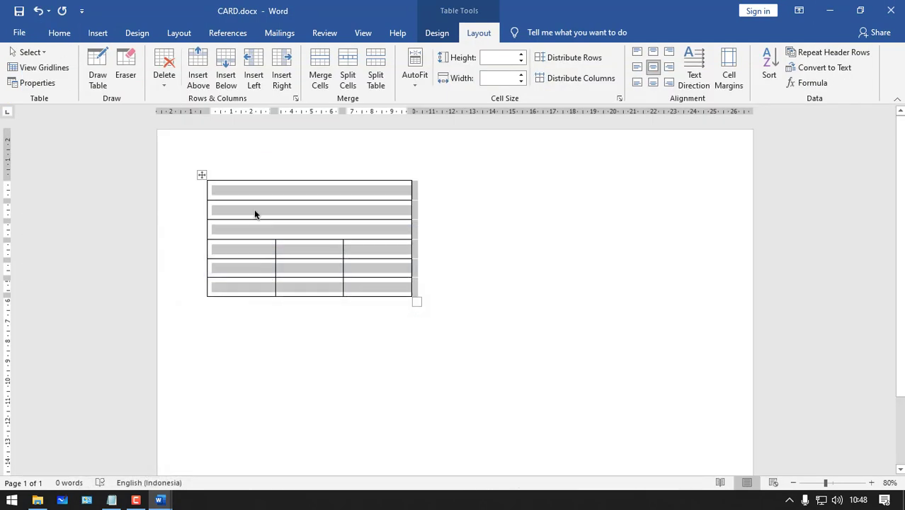
pyautogui.click(269, 194)
pyautogui.rightClick(270, 226)
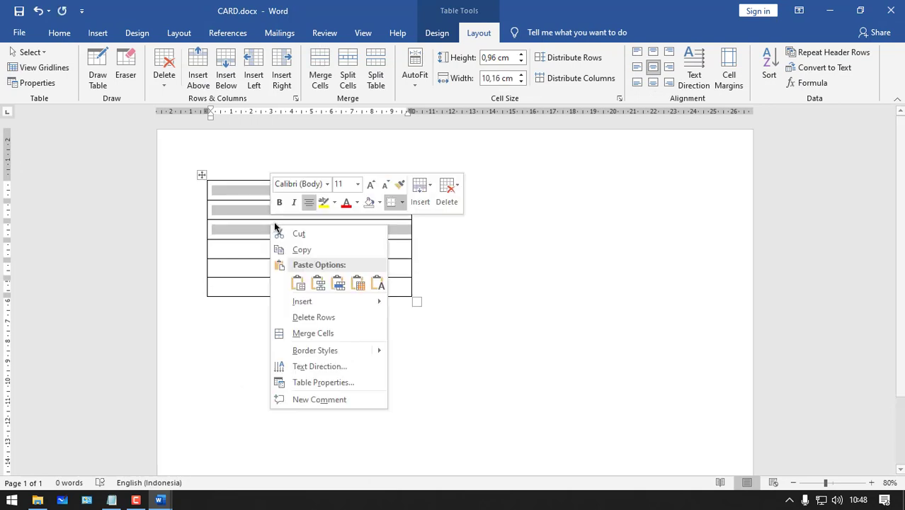
pyautogui.click(378, 285)
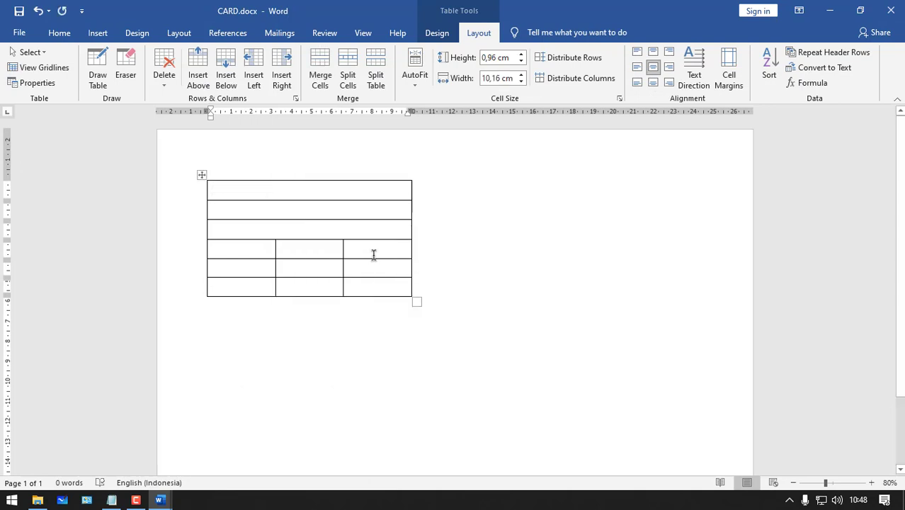
pyautogui.moveTo(261, 187); pyautogui.dragTo(364, 225)
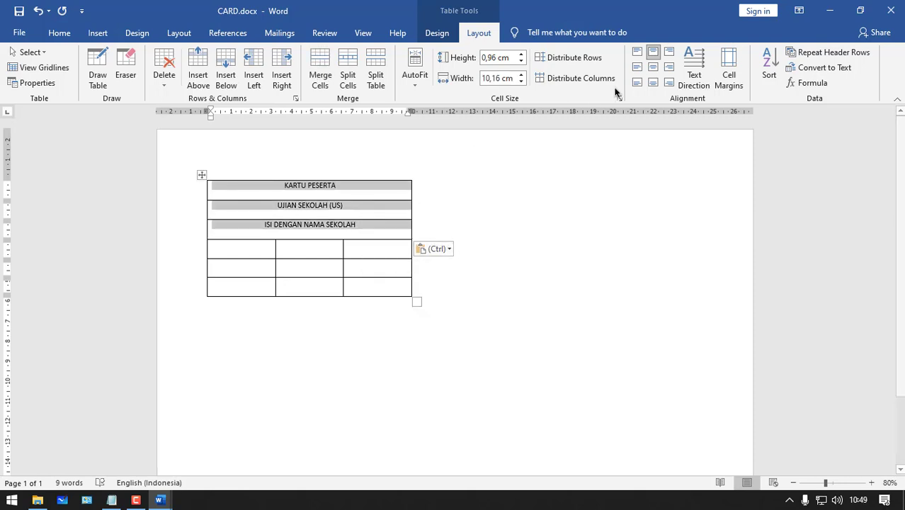
pyautogui.click(653, 67)
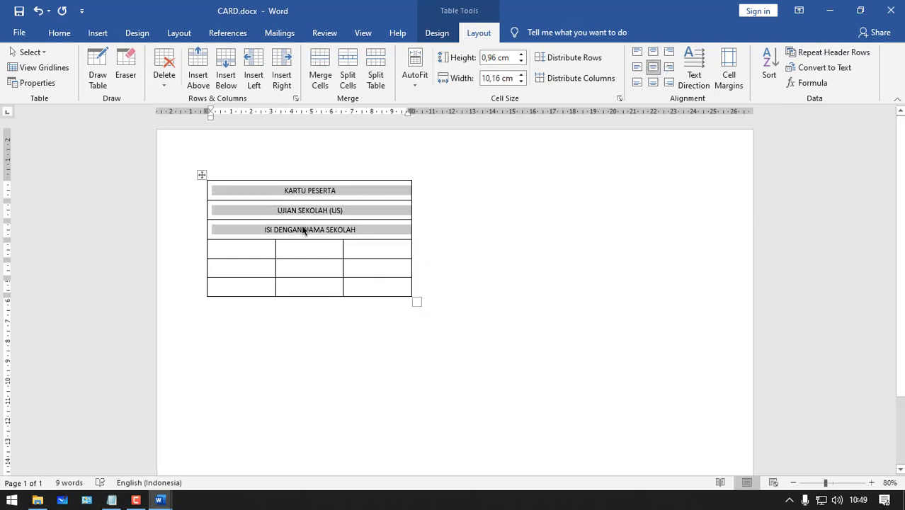
pyautogui.click(352, 213)
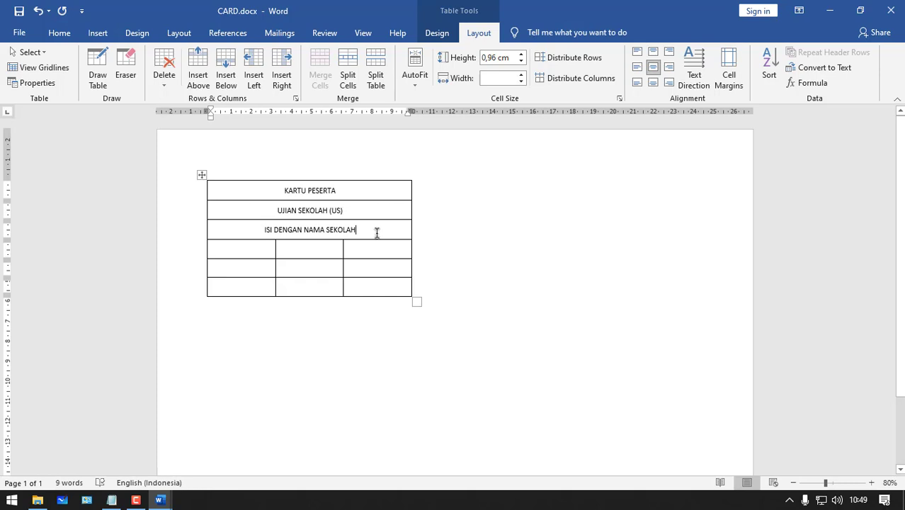
pyautogui.moveTo(308, 225); pyautogui.dragTo(202, 202)
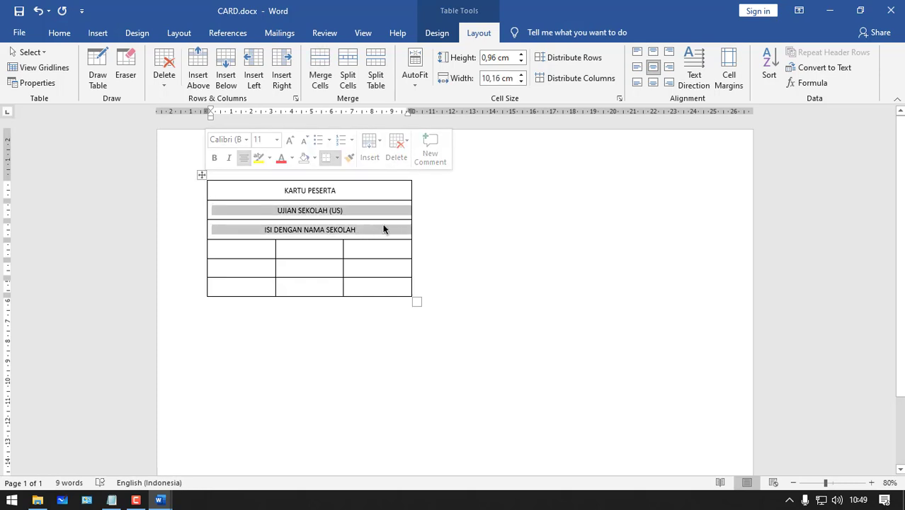
pyautogui.click(370, 231)
pyautogui.moveTo(390, 230); pyautogui.dragTo(275, 191)
pyautogui.click(386, 193)
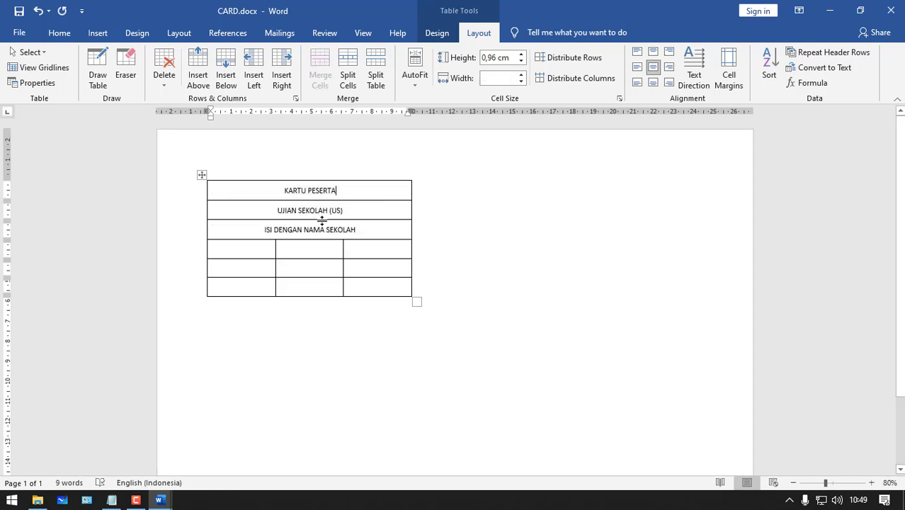
pyautogui.moveTo(368, 231); pyautogui.dragTo(276, 190)
pyautogui.click(261, 208)
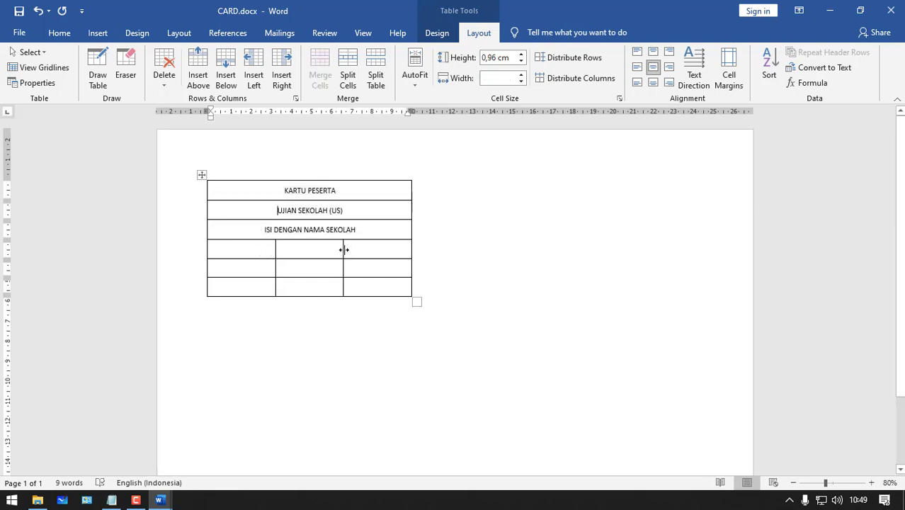
# - Narrow the middle column of the lower rows to about 0.5 cm and label the rows NAMA, TTL and KELAS in the first column
pyautogui.moveTo(342, 250); pyautogui.dragTo(284, 251)
pyautogui.moveTo(283, 248); pyautogui.dragTo(313, 253)
pyautogui.click(270, 251)
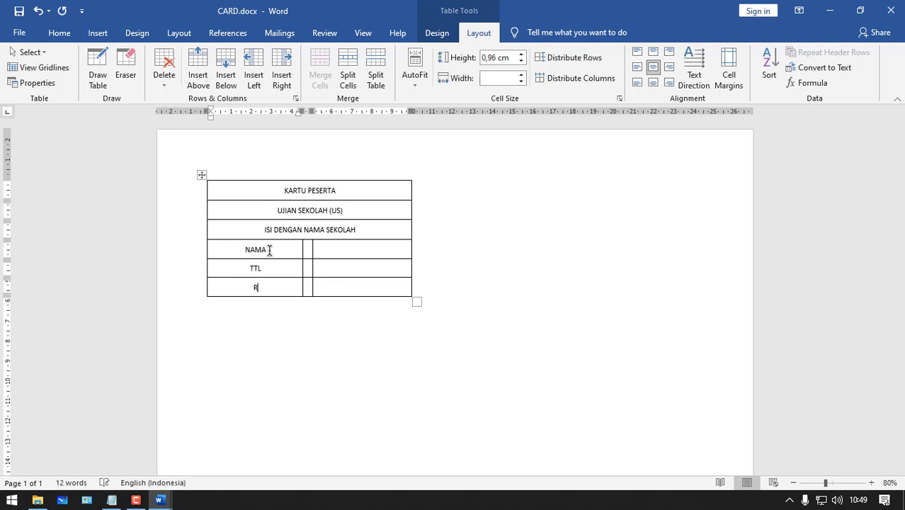
pyautogui.write('NG')
pyautogui.press('BackSpace')
# - Insert a new row below the KELAS row and label it RUANG in its first cell
pyautogui.click(289, 318)
pyautogui.moveTo(295, 289); pyautogui.dragTo(368, 293)
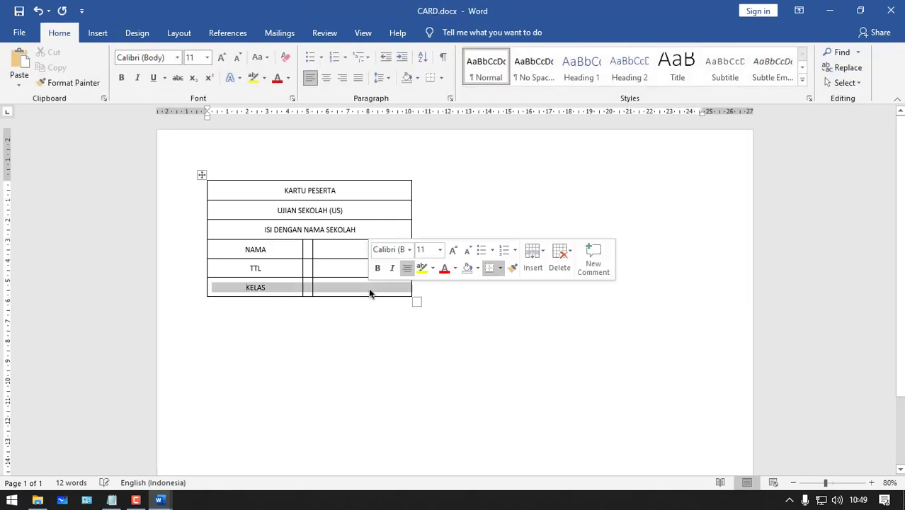
pyautogui.rightClick(368, 287)
pyautogui.moveTo(475, 366)
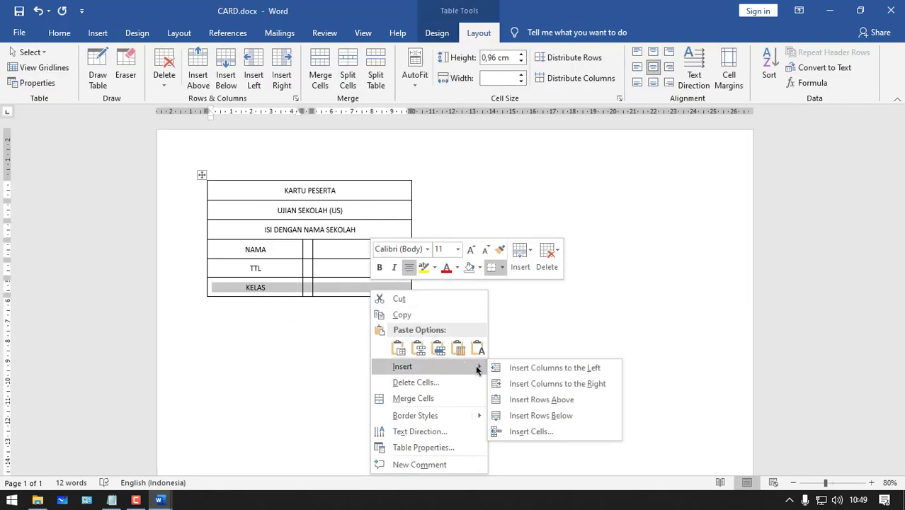
pyautogui.click(536, 421)
pyautogui.click(250, 314)
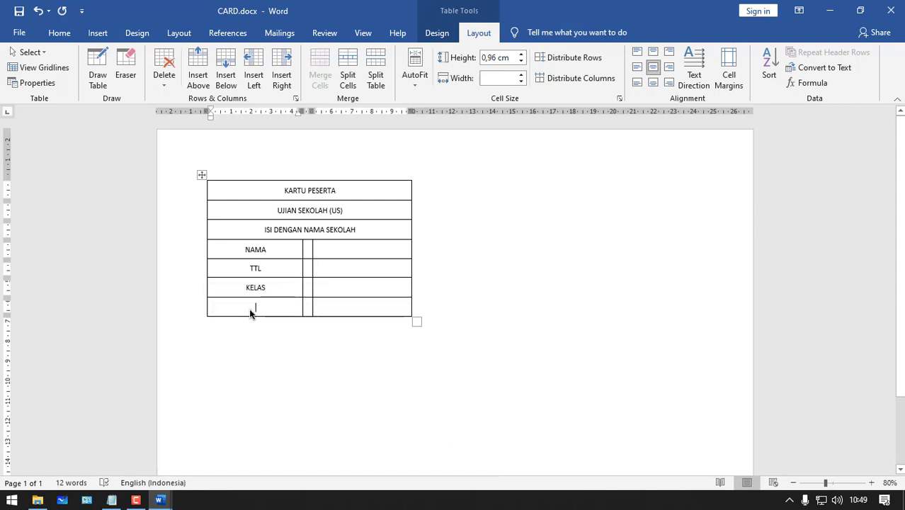
pyautogui.write('RUYANG')
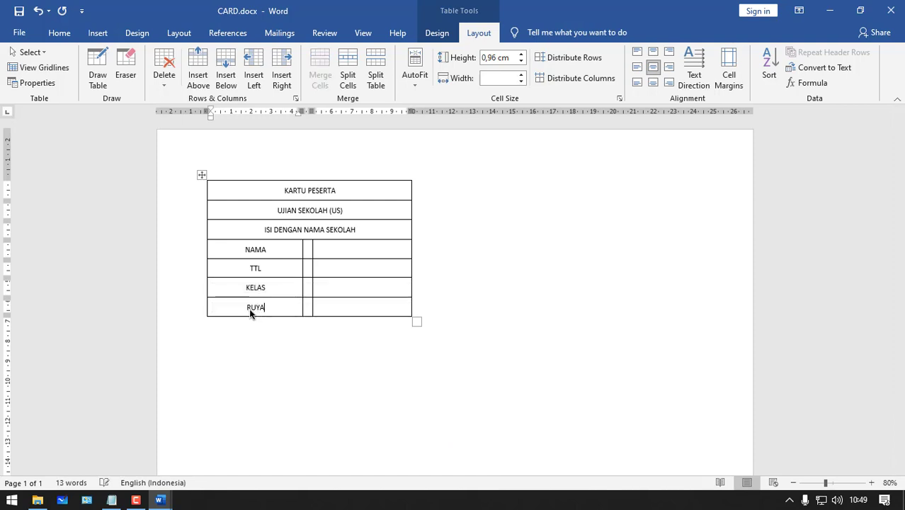
pyautogui.press('BackSpace')
pyautogui.press('BackSpace')
pyautogui.write('G')
# - Enter a colon in each middle cell of the NAMA, TTL, KELAS and RUANG rows and left-align the four labels, vertically centred
pyautogui.click(383, 263)
pyautogui.click(308, 251)
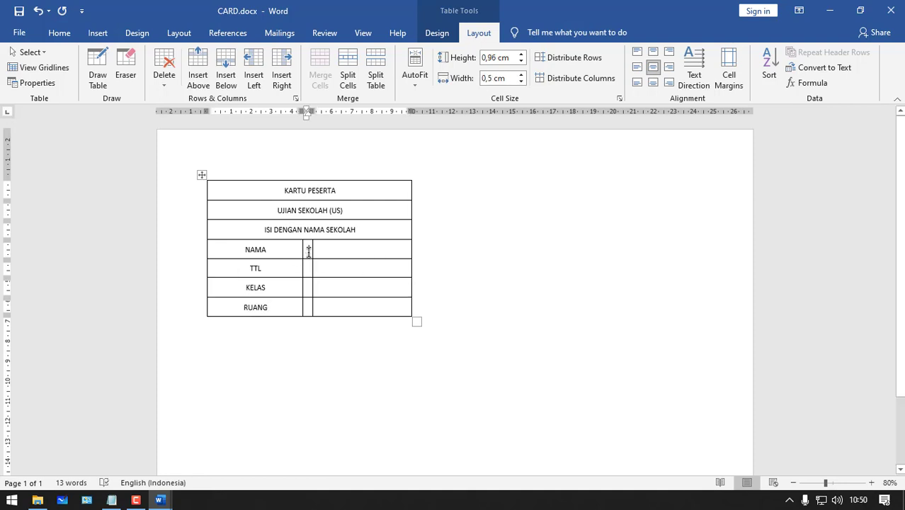
pyautogui.write(':')
pyautogui.moveTo(220, 249); pyautogui.dragTo(288, 305)
pyautogui.hotkey('ctrl', 'l')
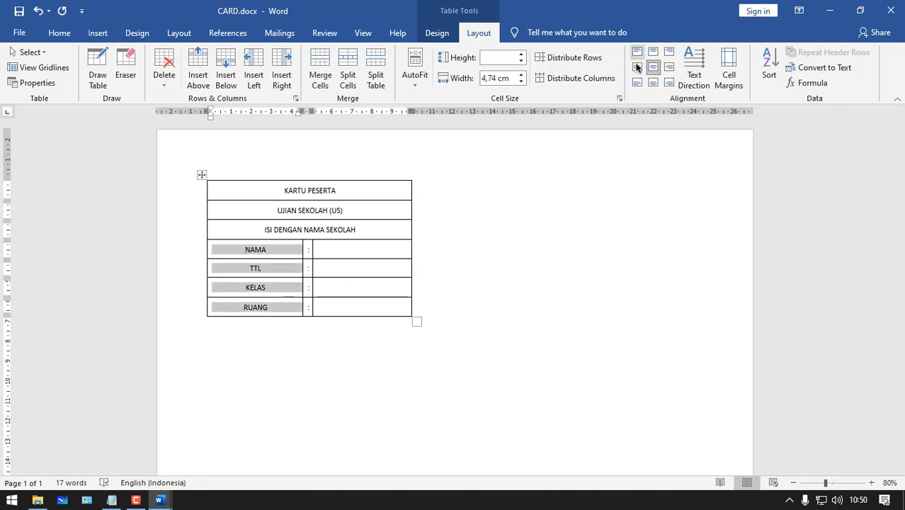
pyautogui.click(332, 252)
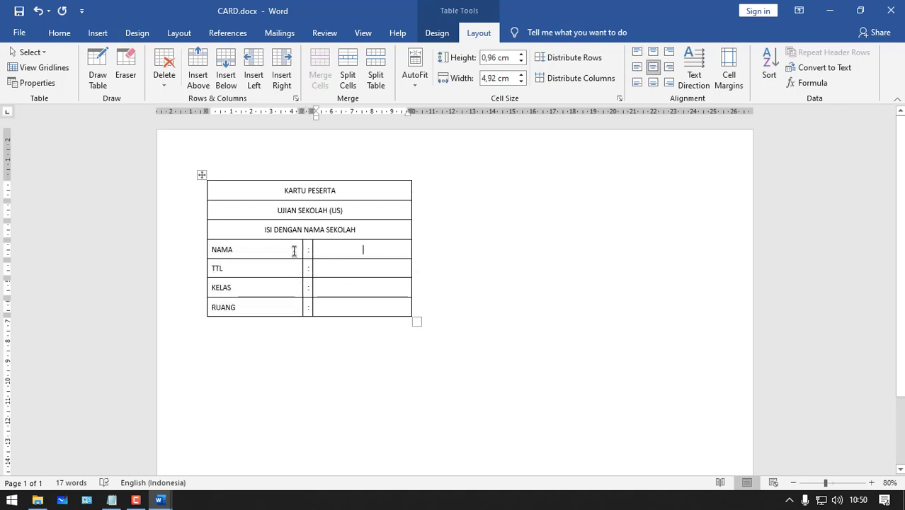
# - Narrow the label column so the value column is about 6.42 cm wide, and keep only outside borders around the NAMA to RUANG rows
pyautogui.moveTo(302, 251); pyautogui.dragTo(380, 304)
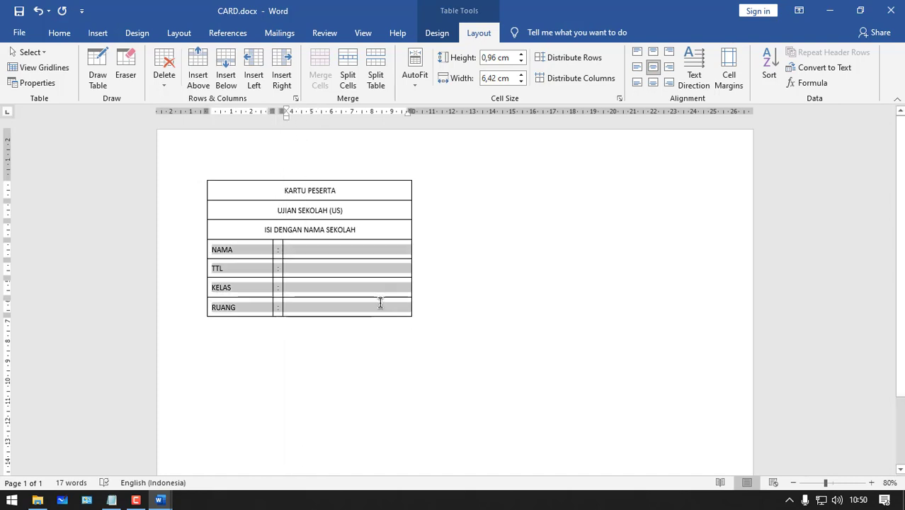
pyautogui.click(450, 33)
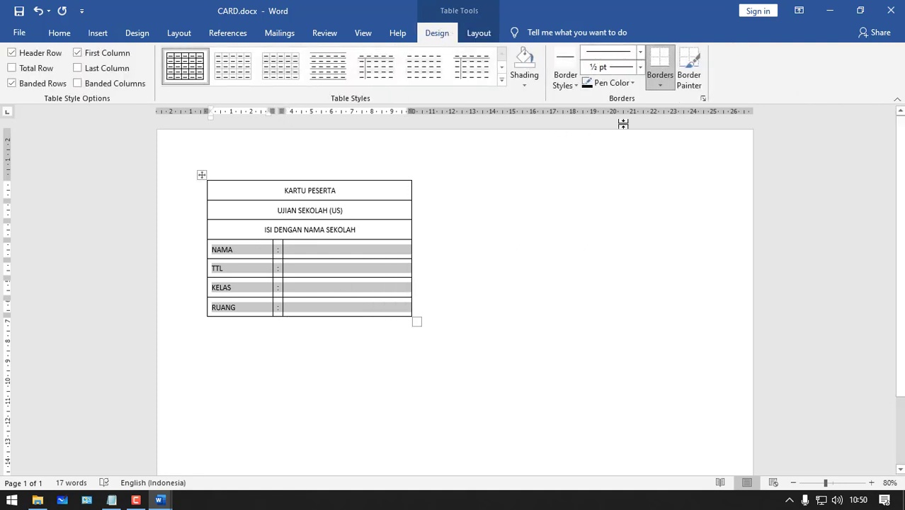
pyautogui.click(659, 84)
pyautogui.click(686, 164)
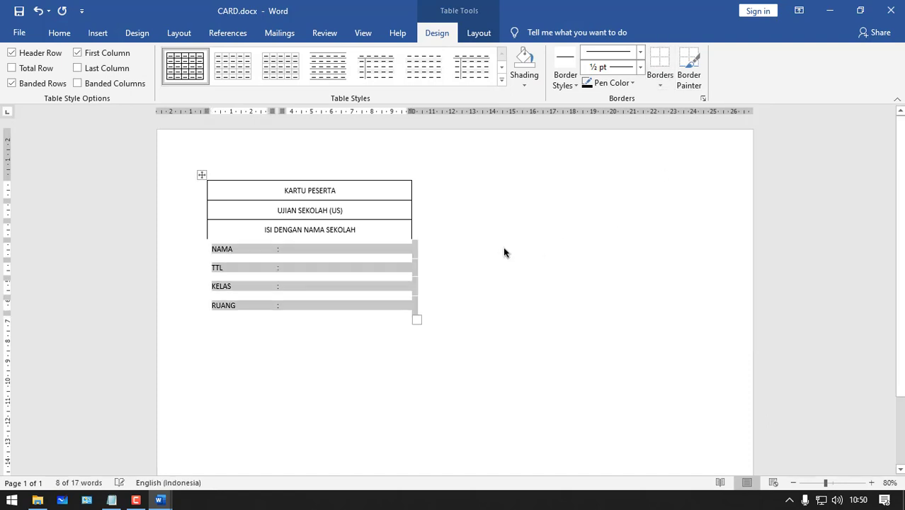
pyautogui.click(665, 85)
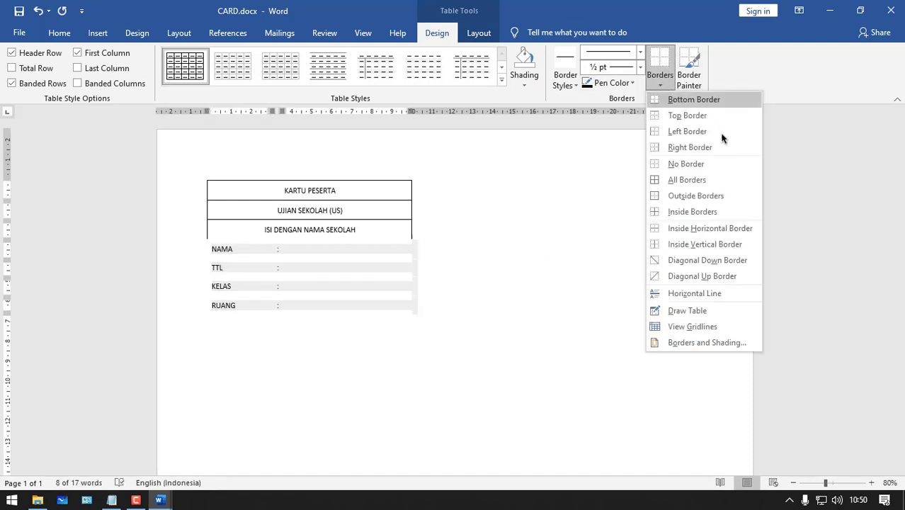
pyautogui.click(721, 202)
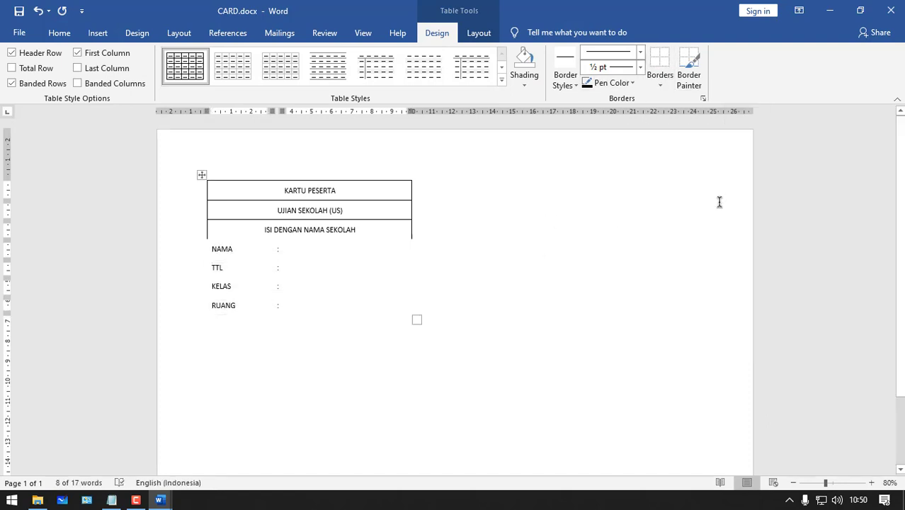
pyautogui.click(386, 199)
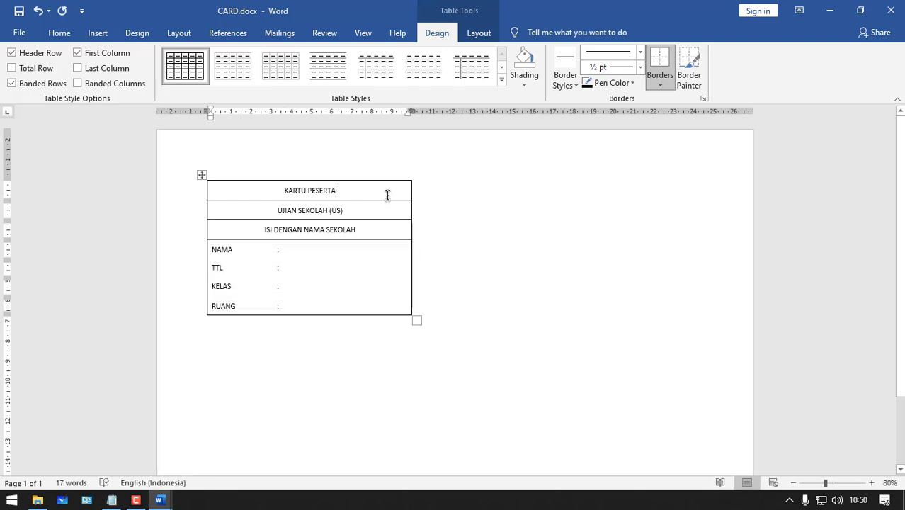
# - Shade the three heading rows with the standard orange colour and set their text in Arial Black
pyautogui.moveTo(388, 195); pyautogui.dragTo(390, 229)
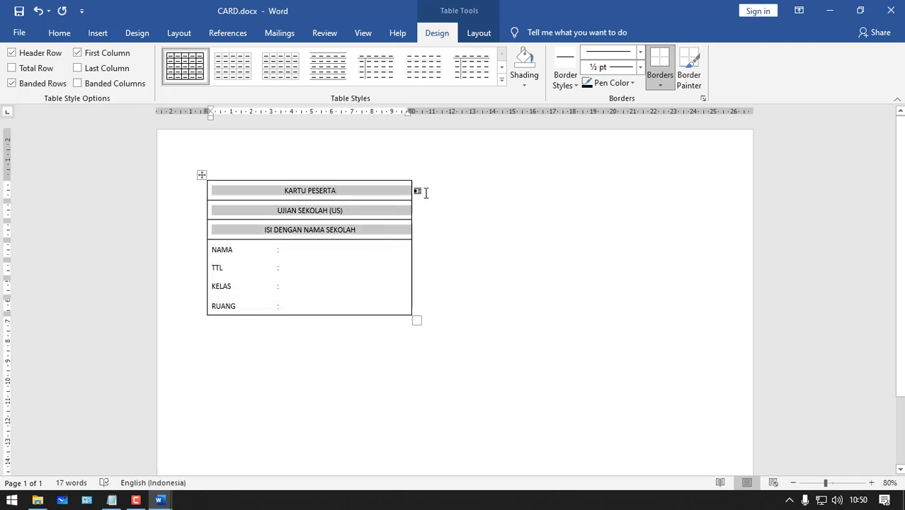
pyautogui.click(524, 83)
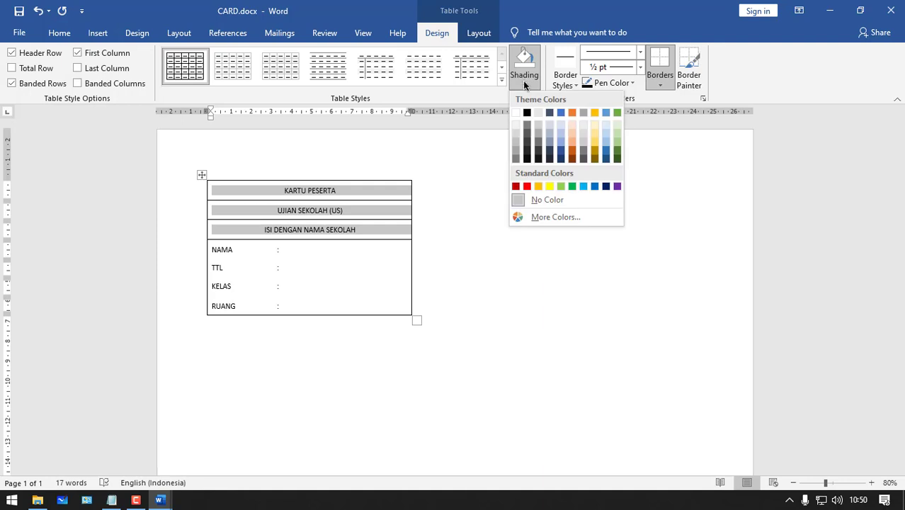
pyautogui.click(537, 188)
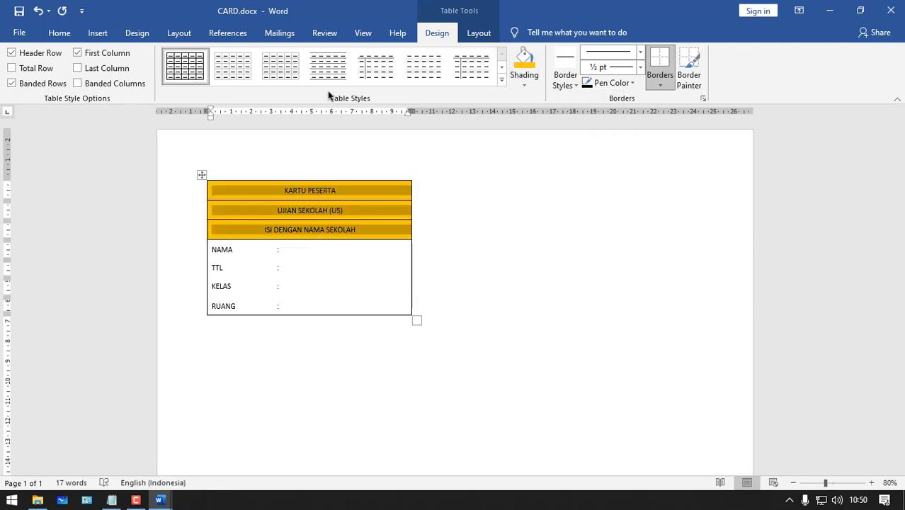
pyautogui.click(60, 33)
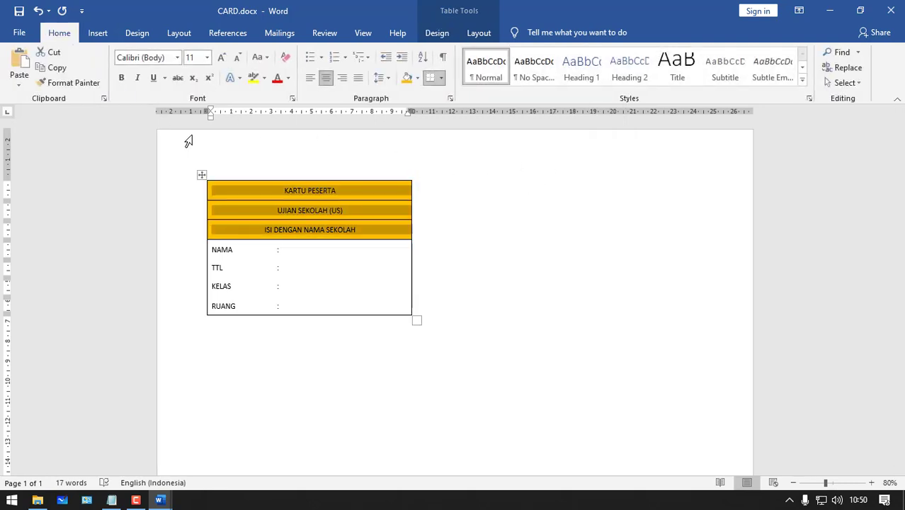
pyautogui.click(178, 58)
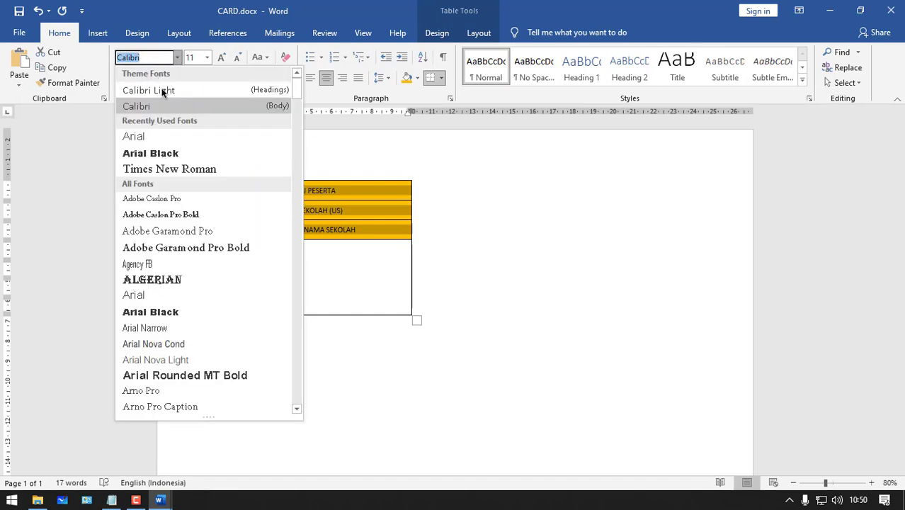
pyautogui.click(183, 155)
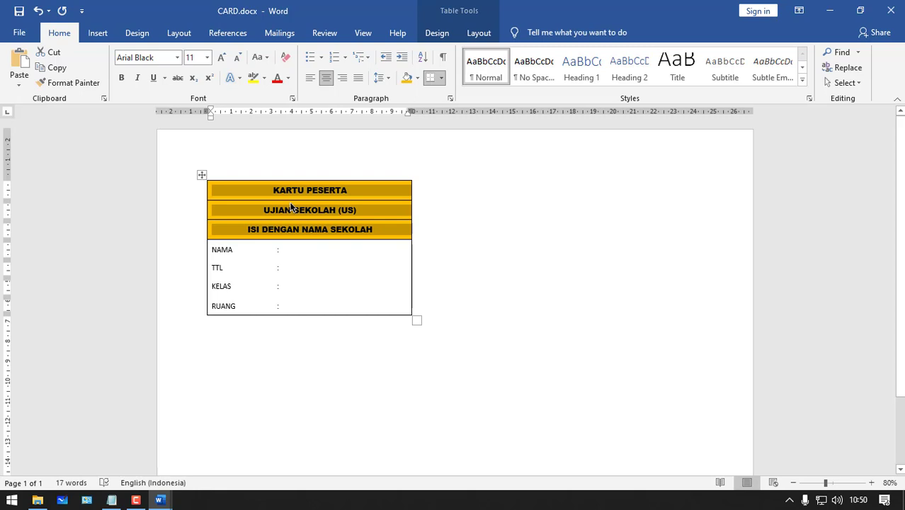
pyautogui.click(359, 227)
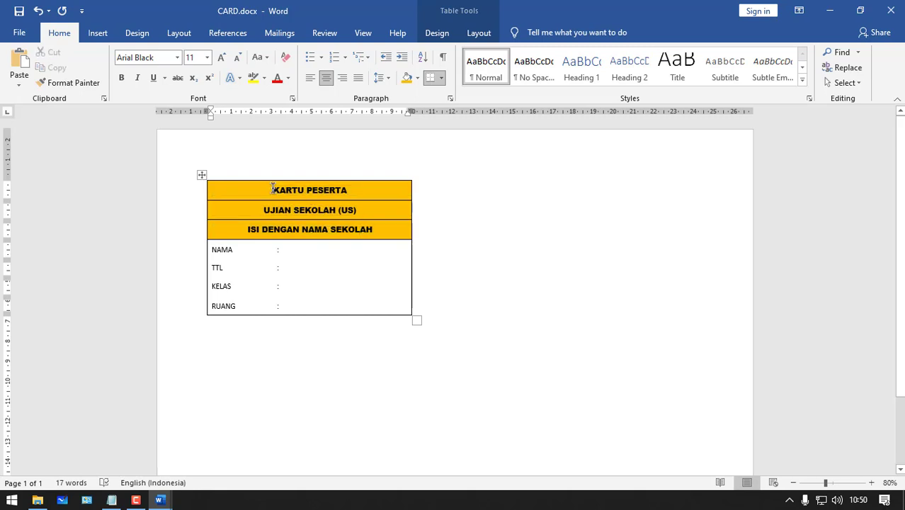
pyautogui.moveTo(273, 189); pyautogui.dragTo(369, 228)
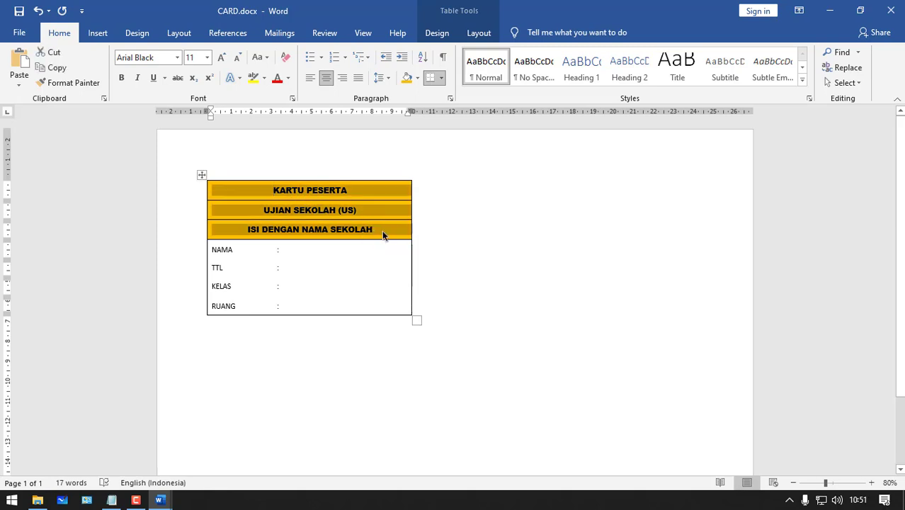
pyautogui.click(350, 253)
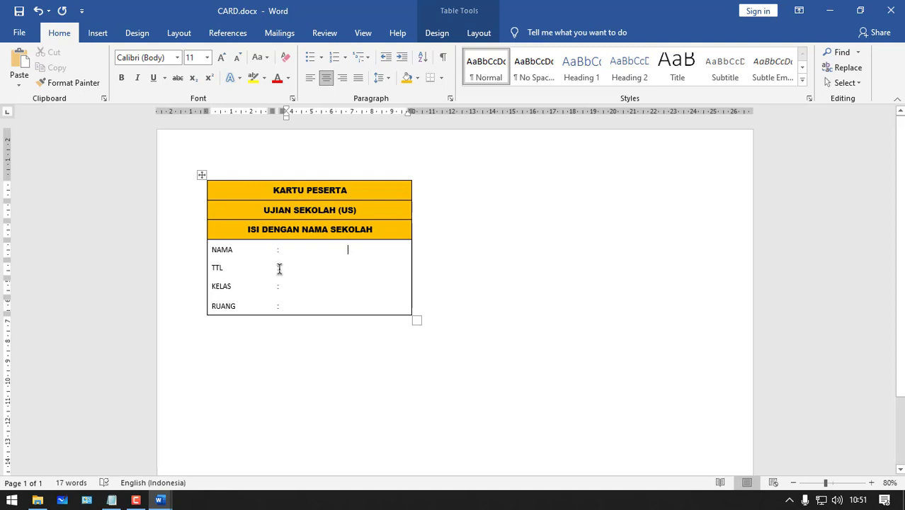
pyautogui.click(135, 500)
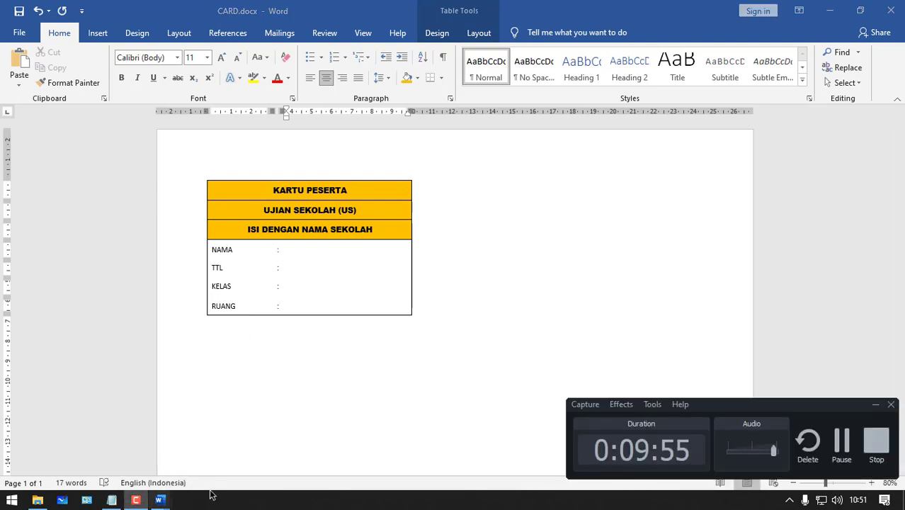
pyautogui.click(842, 447)
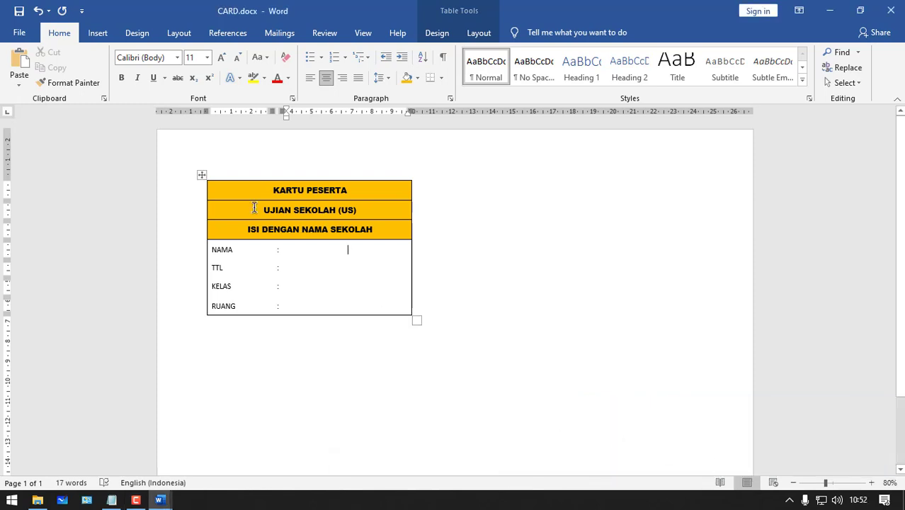
pyautogui.moveTo(253, 191); pyautogui.dragTo(404, 229)
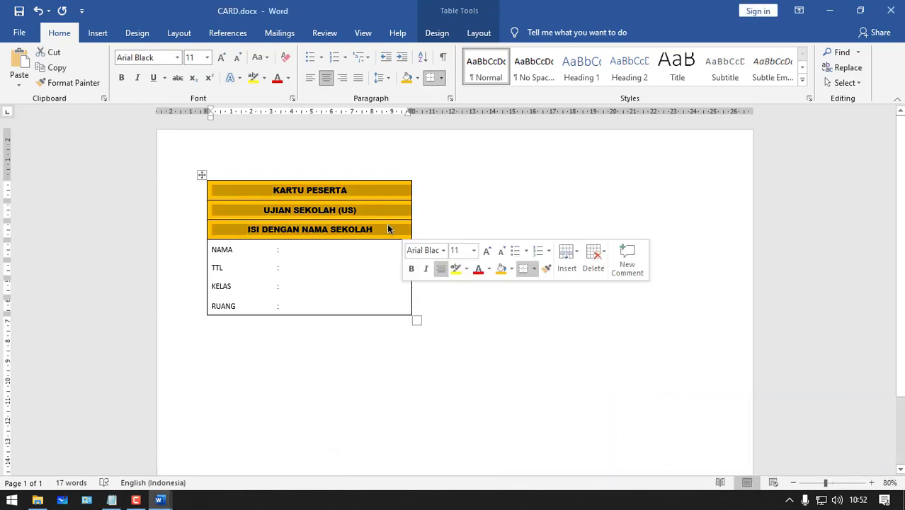
pyautogui.click(397, 232)
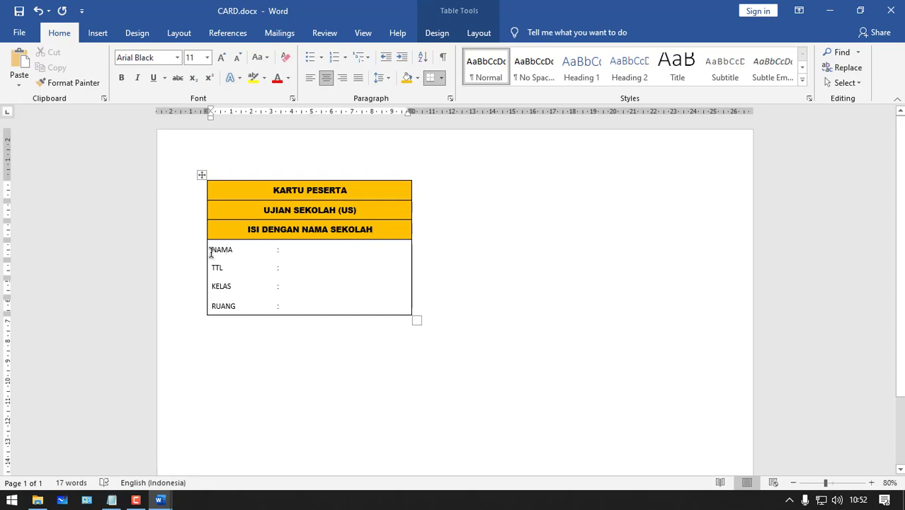
pyautogui.moveTo(211, 253); pyautogui.dragTo(317, 301)
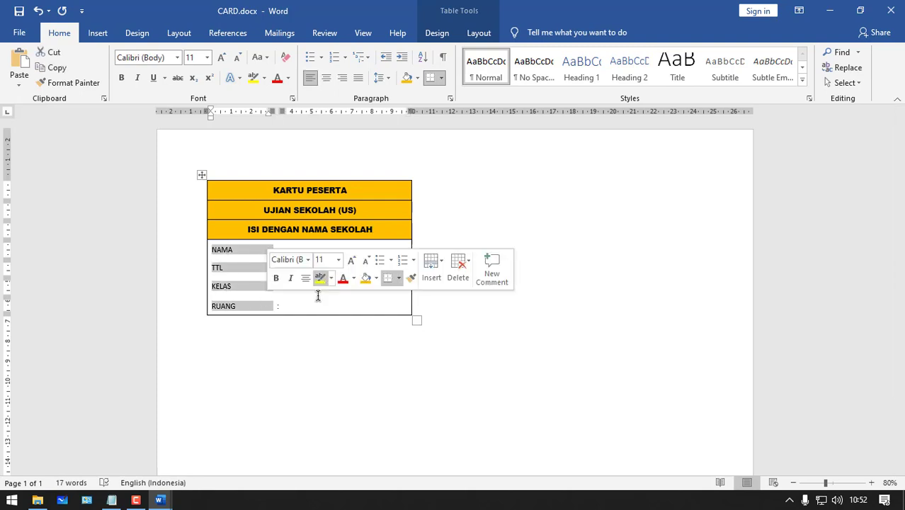
pyautogui.click(320, 304)
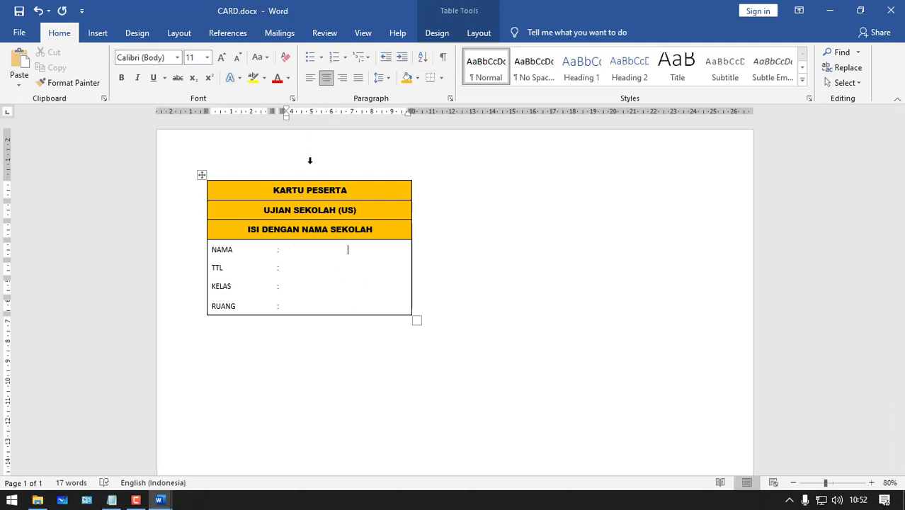
# - Align the empty value cells beside NAMA, TTL, KELAS and RUANG to the left, vertically centred
pyautogui.moveTo(378, 249); pyautogui.dragTo(370, 303)
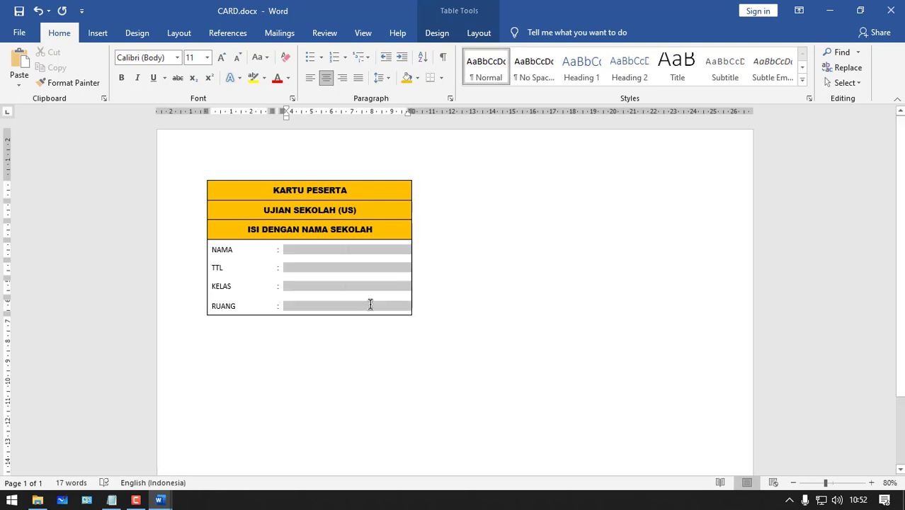
pyautogui.click(479, 33)
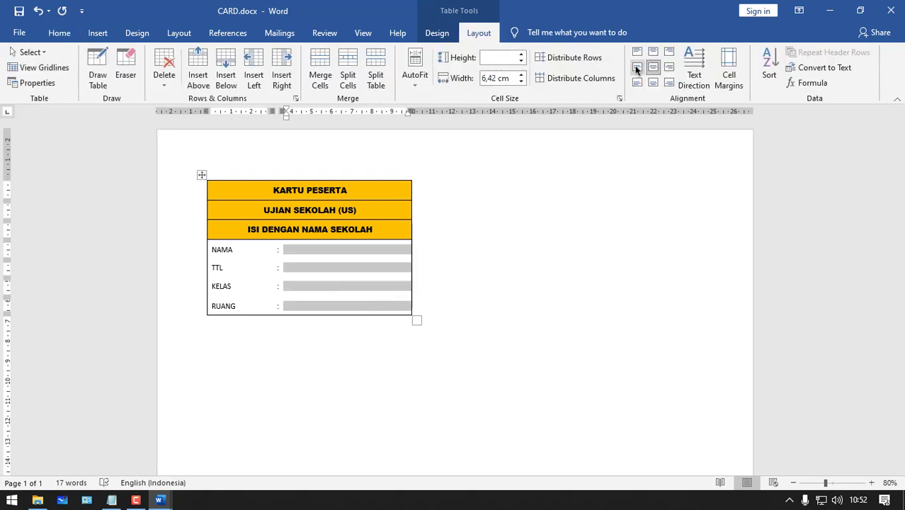
pyautogui.click(316, 248)
pyautogui.write('GHF')
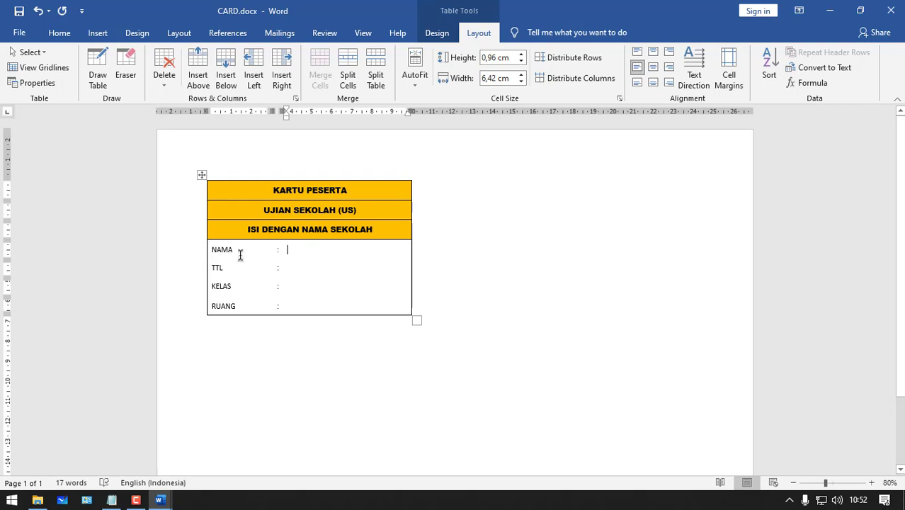
pyautogui.moveTo(240, 255); pyautogui.dragTo(295, 306)
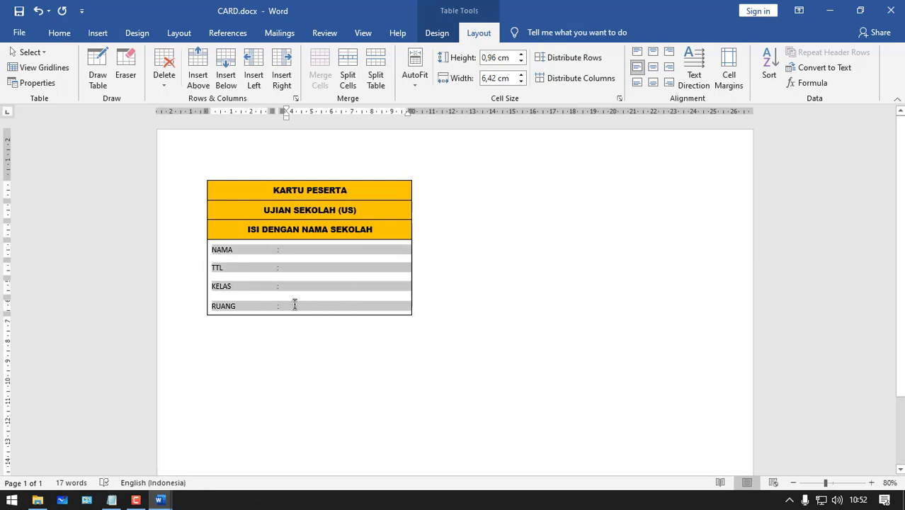
pyautogui.click(222, 253)
pyautogui.click(226, 268)
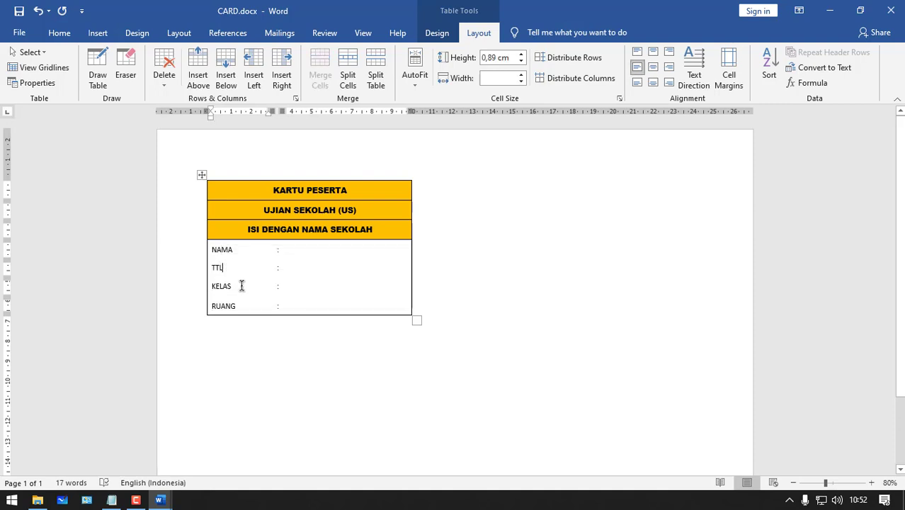
pyautogui.click(348, 269)
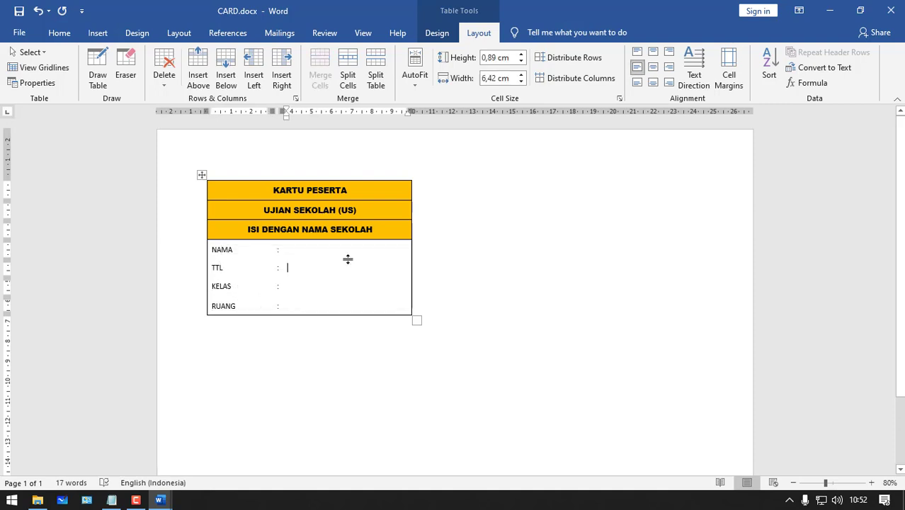
pyautogui.click(351, 253)
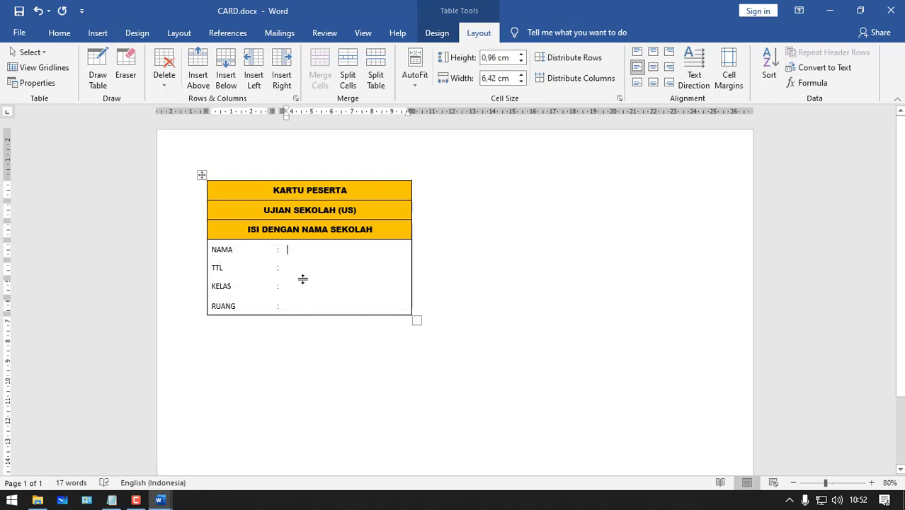
# - Switch to File Explorer and open the DB.xlsx workbook from the KARTU UJIAN folder in Excel
pyautogui.click(38, 500)
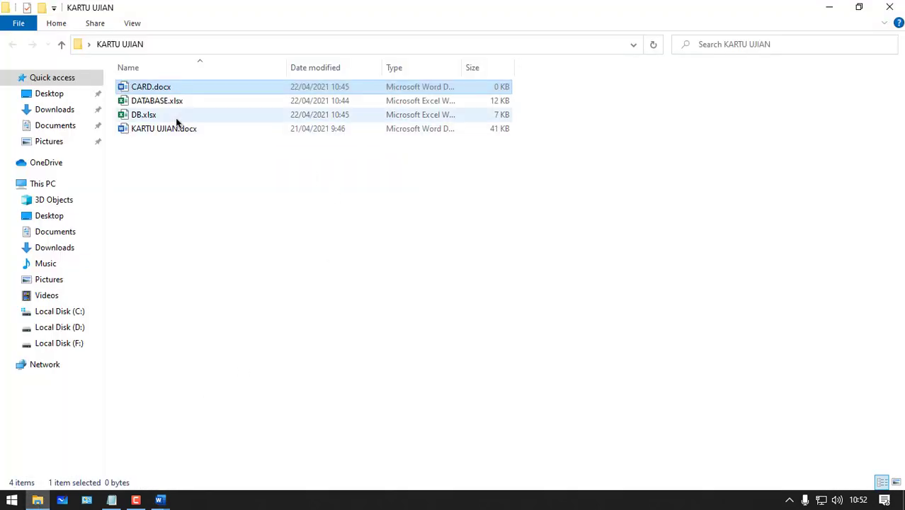
pyautogui.click(167, 118)
pyautogui.doubleClick(155, 119)
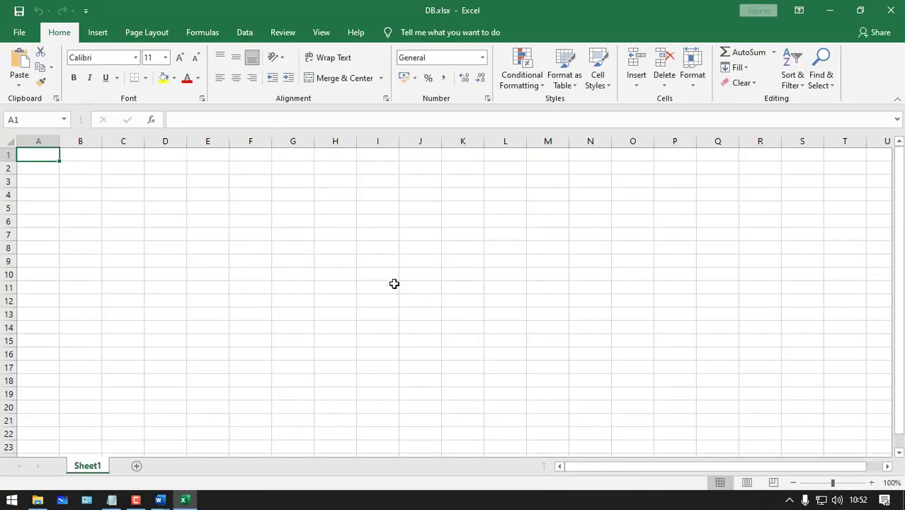
# - Rename the Sheet1 worksheet as DB
pyautogui.rightClick(93, 469)
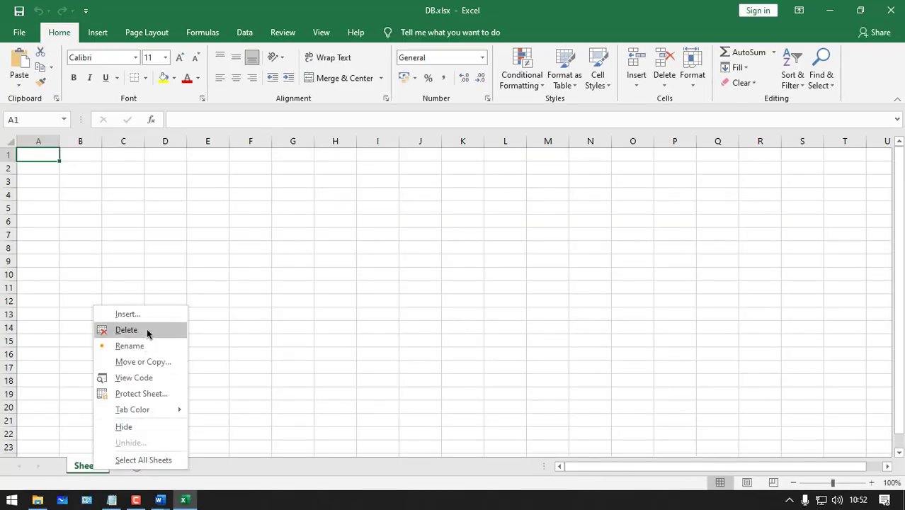
pyautogui.click(129, 347)
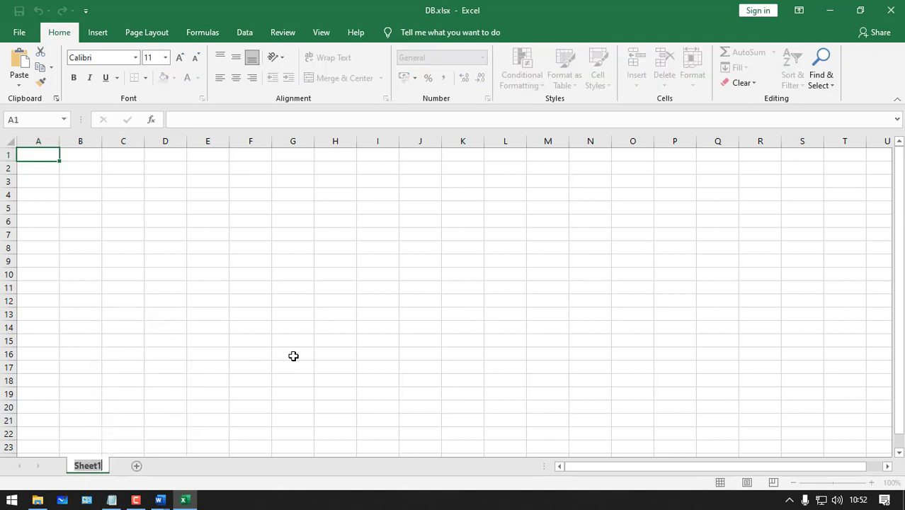
pyautogui.write('DBM')
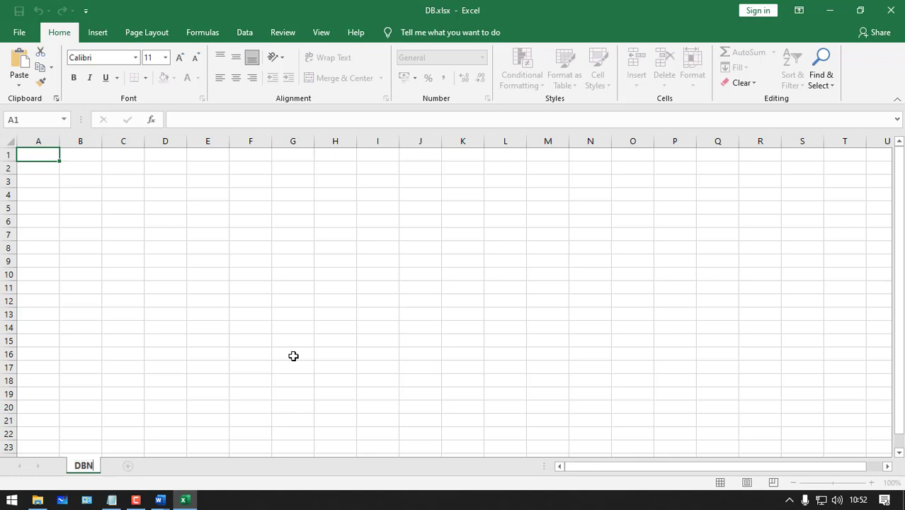
pyautogui.press('BackSpace')
pyautogui.press('Return')
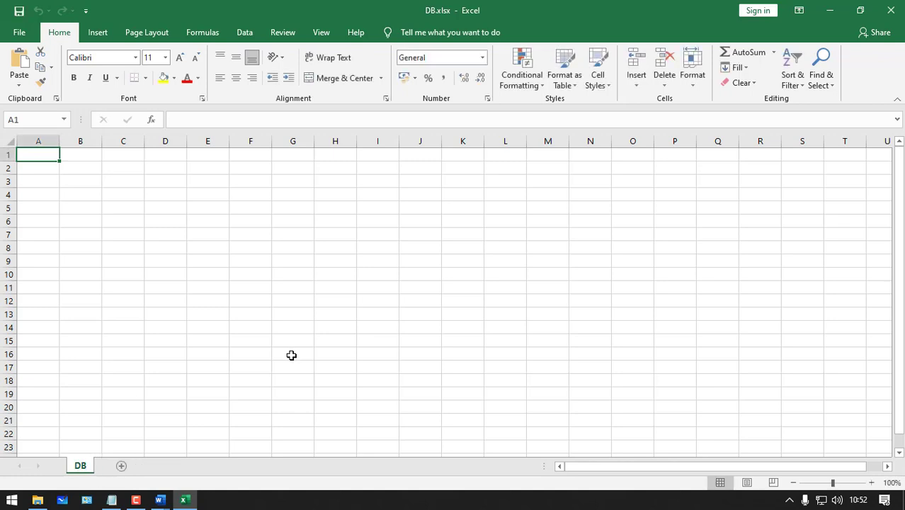
# - Close KARTU UJIAN.docx and switch to CARD.docx in Word to check the card's field labels
pyautogui.click(161, 501)
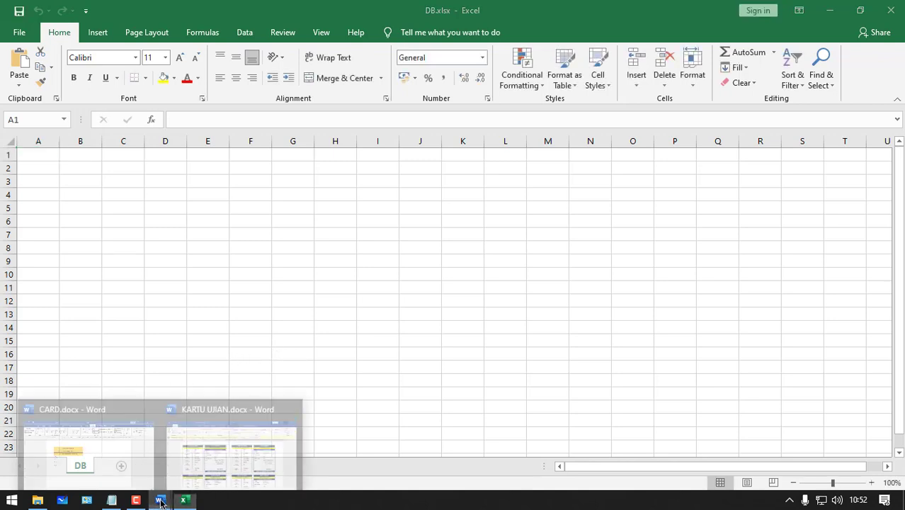
pyautogui.click(294, 402)
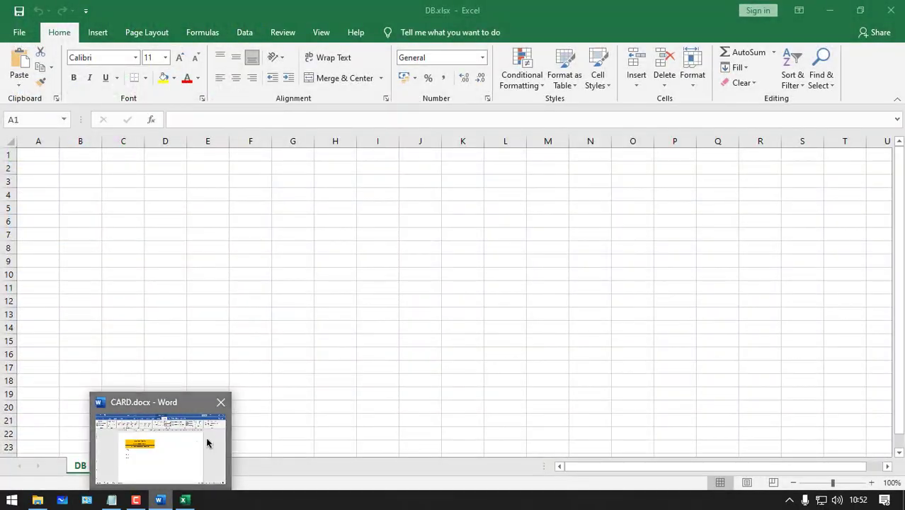
pyautogui.click(207, 443)
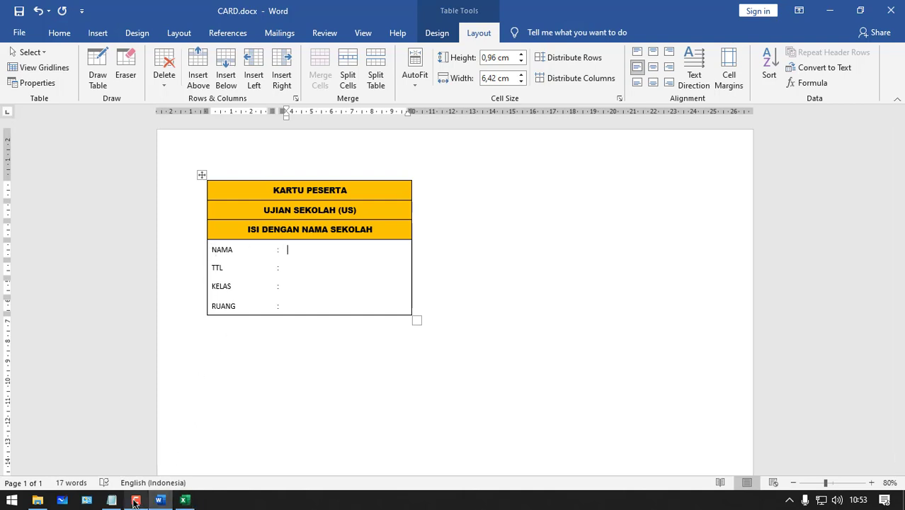
# - Switch to the DB.xlsx workbook in Excel and enter the heading NAMA in cell A1
pyautogui.click(183, 501)
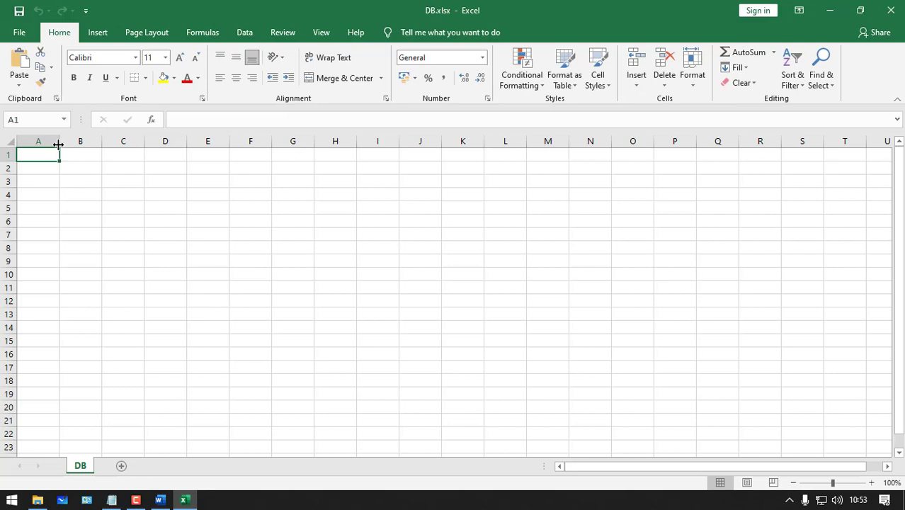
pyautogui.write('N')
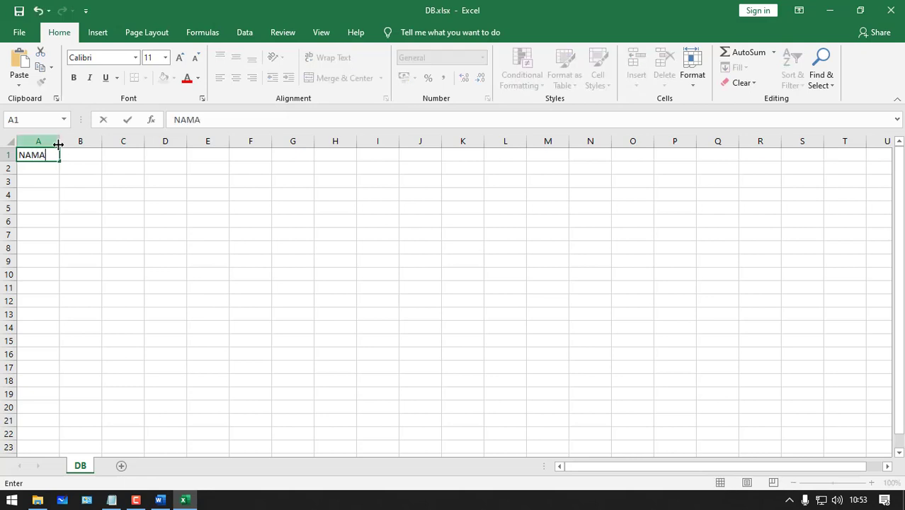
pyautogui.write('AMA')
pyautogui.press('Return')
pyautogui.write('TT')
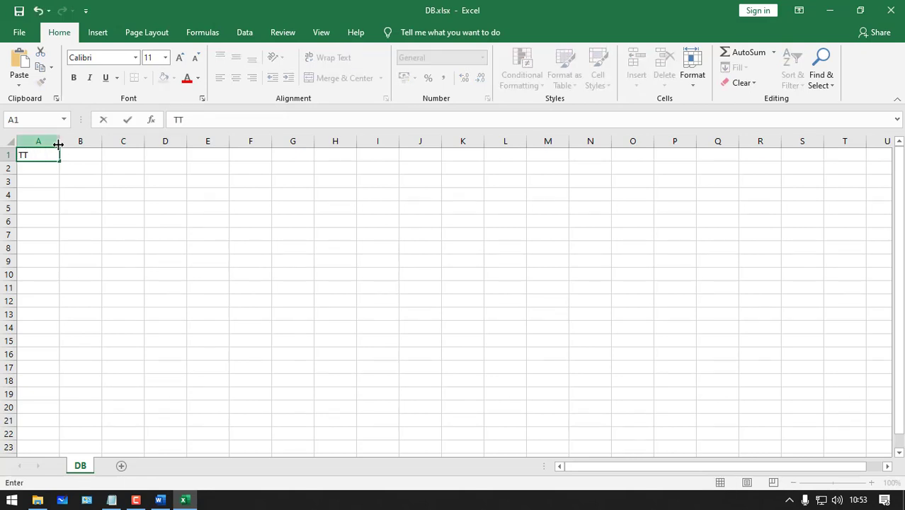
pyautogui.hotkey('ctrl', 'z')
pyautogui.hotkey('ctrl', 'z')
pyautogui.hotkey('ctrl', 'z')
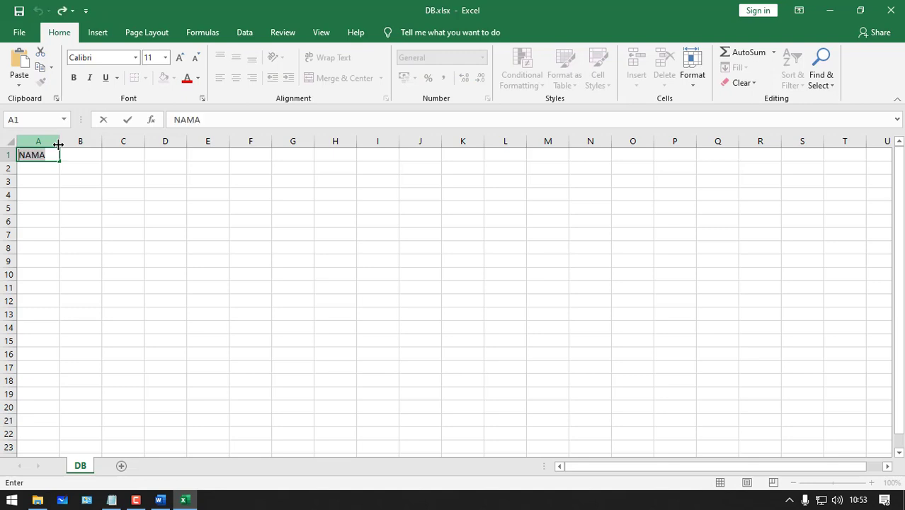
pyautogui.press('Return')
pyautogui.press('Up')
pyautogui.press('Right')
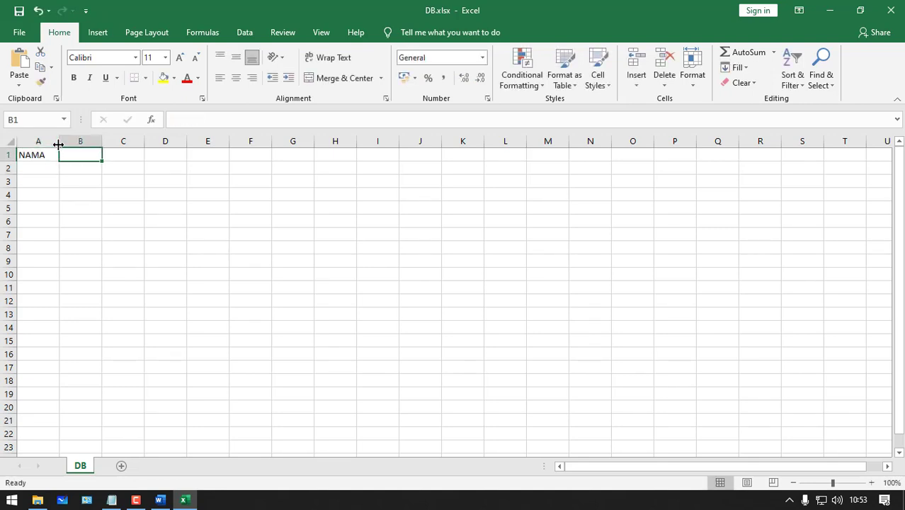
# - Enter the headings TTL, KELAS and RUANG in cells B1 to D1
pyautogui.write('TTL')
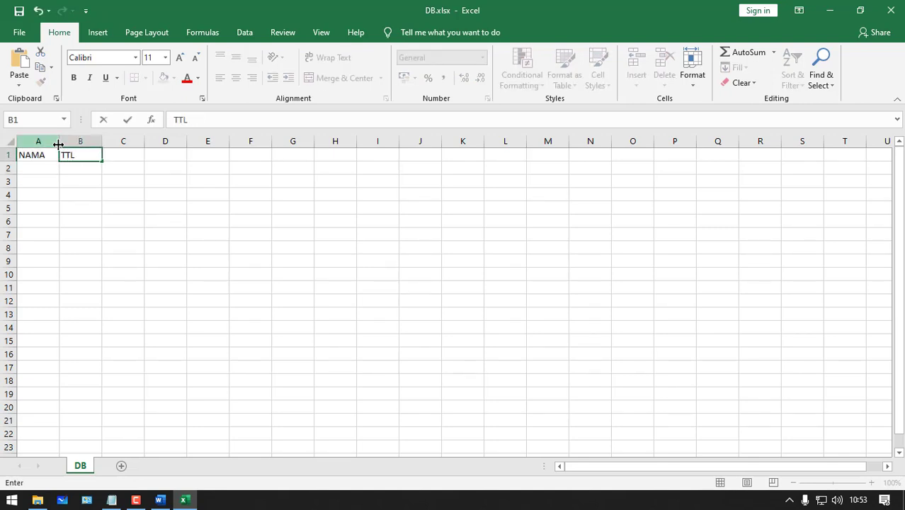
pyautogui.press('Tab')
pyautogui.write('K')
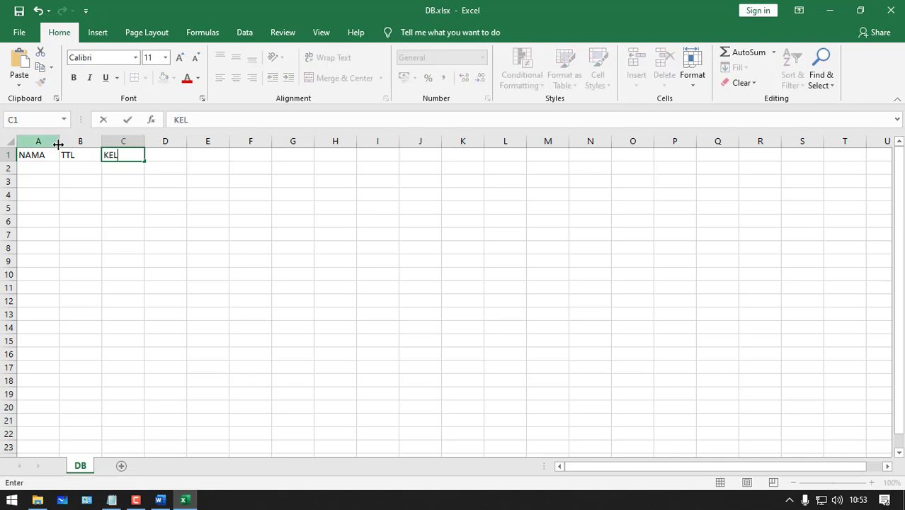
pyautogui.press('Tab')
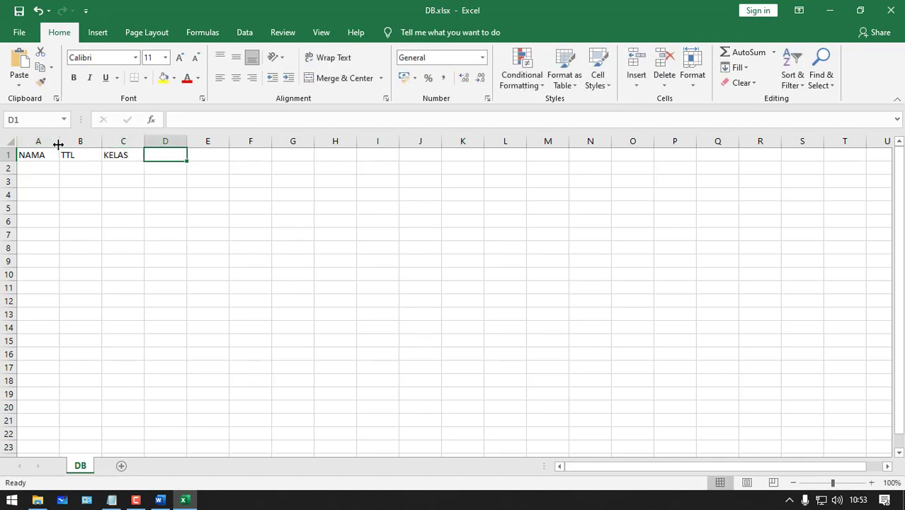
pyautogui.write('RUA')
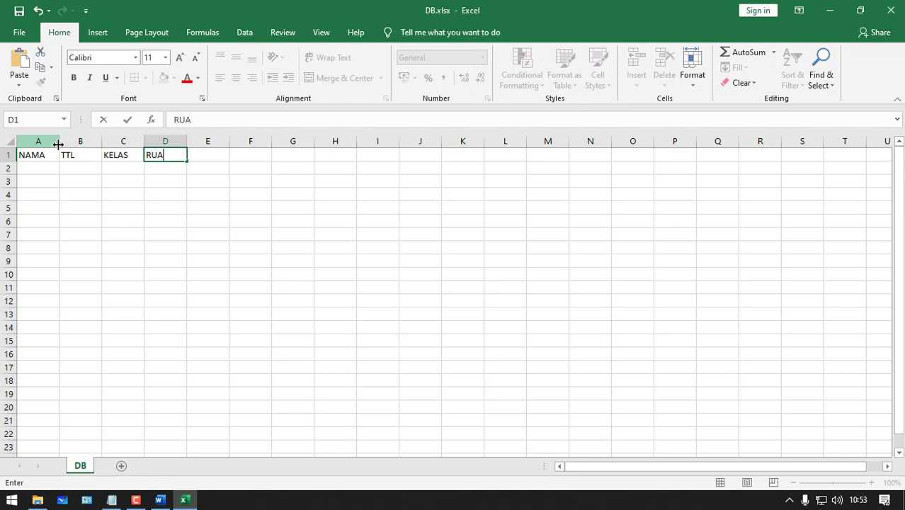
pyautogui.write('NG')
pyautogui.click(221, 234)
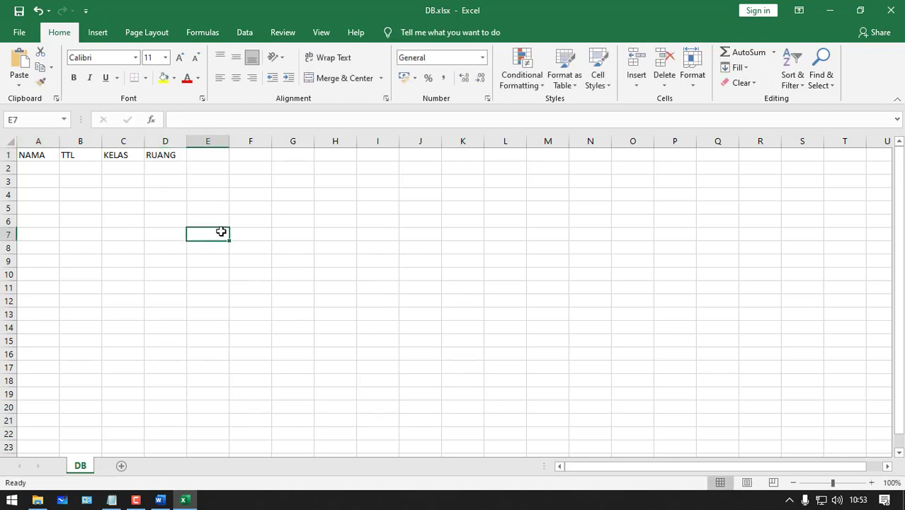
# - Centre the four headings horizontally and widen columns A to D equally to roughly three times their width
pyautogui.moveTo(45, 154); pyautogui.dragTo(171, 154)
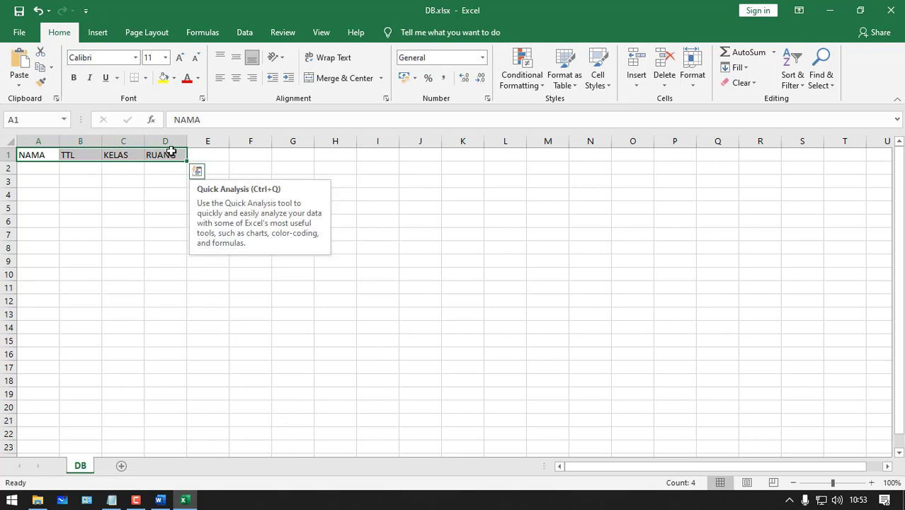
pyautogui.click(236, 83)
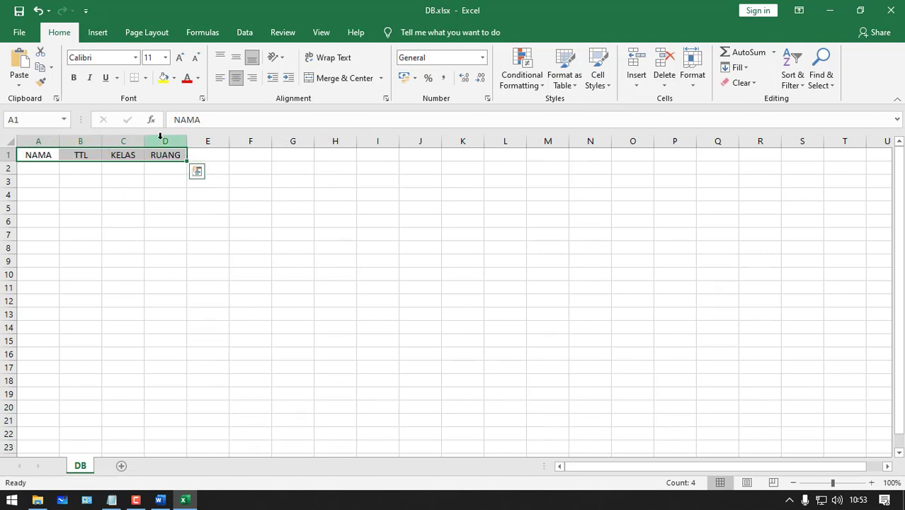
pyautogui.moveTo(39, 141); pyautogui.dragTo(268, 142)
pyautogui.click(498, 206)
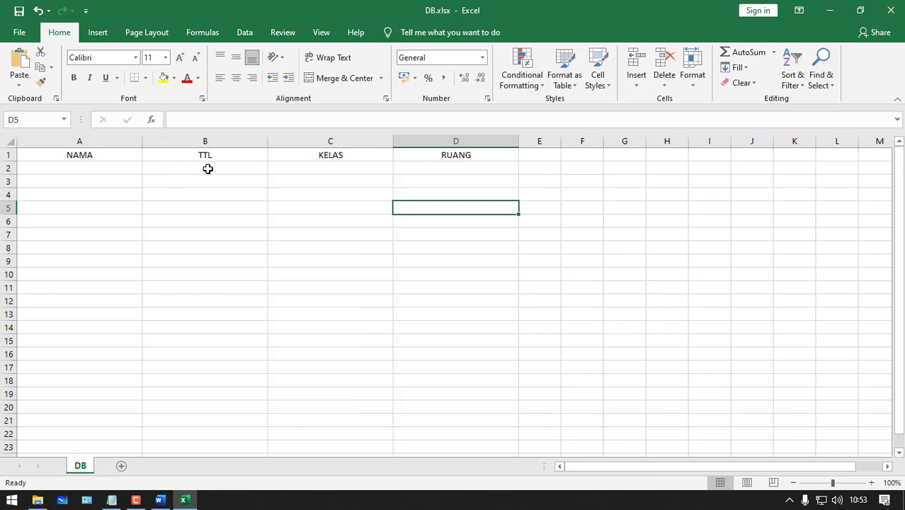
# - Increase the height of heading row 1 and centre its text vertically
pyautogui.click(79, 170)
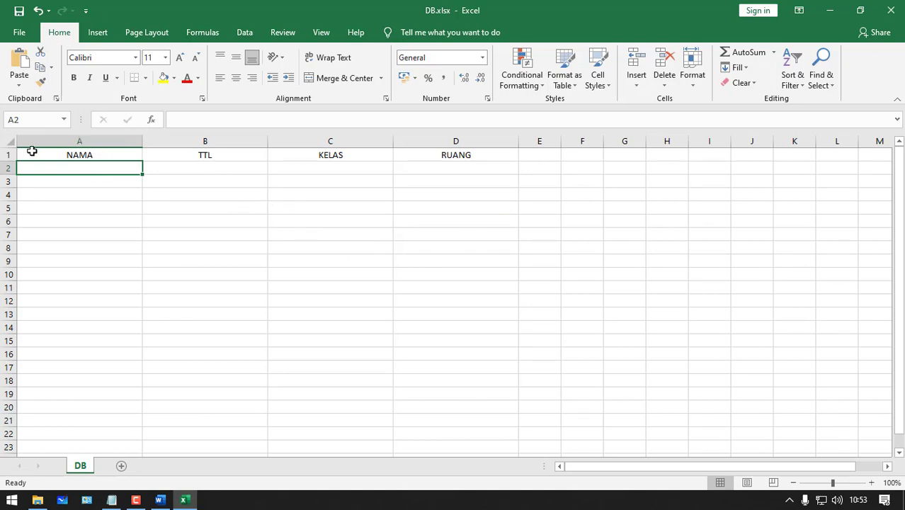
pyautogui.moveTo(9, 160); pyautogui.dragTo(9, 171)
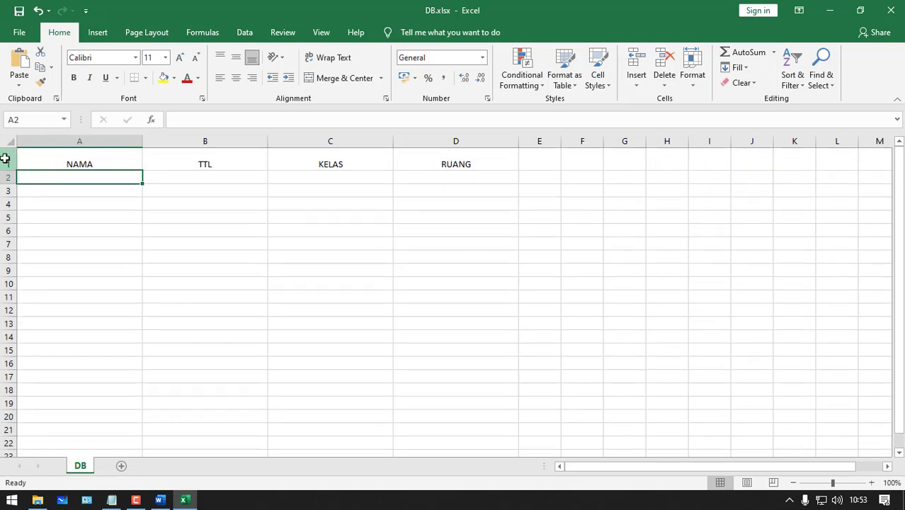
pyautogui.click(6, 157)
pyautogui.click(239, 61)
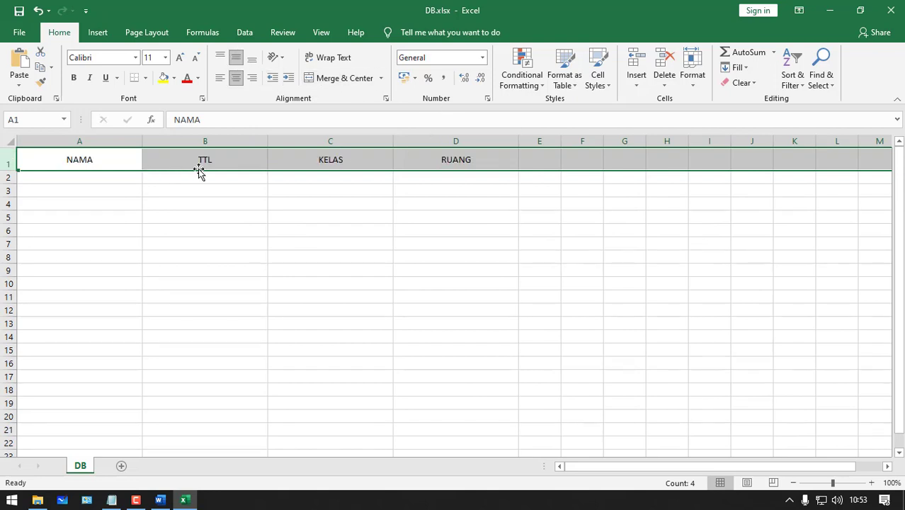
# - Make the headings in A1:D1 bold and fill their cells with the standard orange colour
pyautogui.moveTo(106, 156); pyautogui.dragTo(582, 157)
pyautogui.moveTo(496, 152); pyautogui.dragTo(485, 154)
pyautogui.click(74, 78)
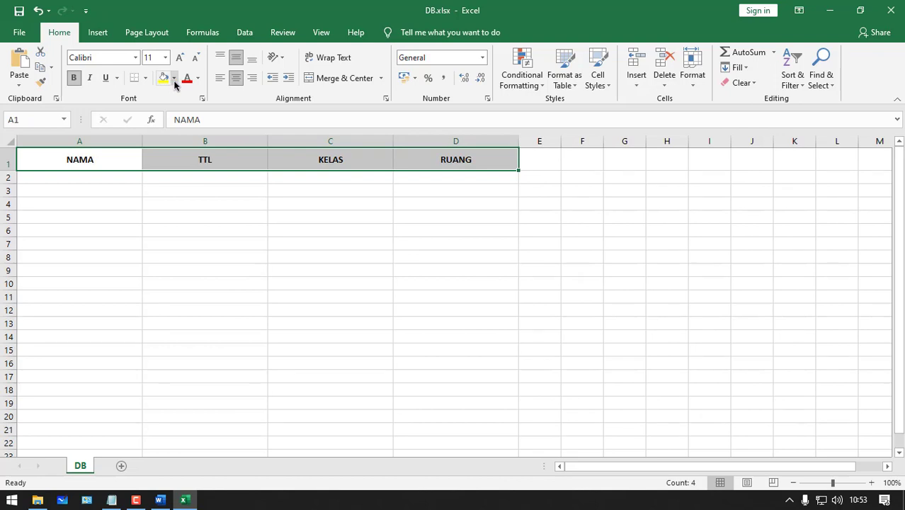
pyautogui.click(173, 78)
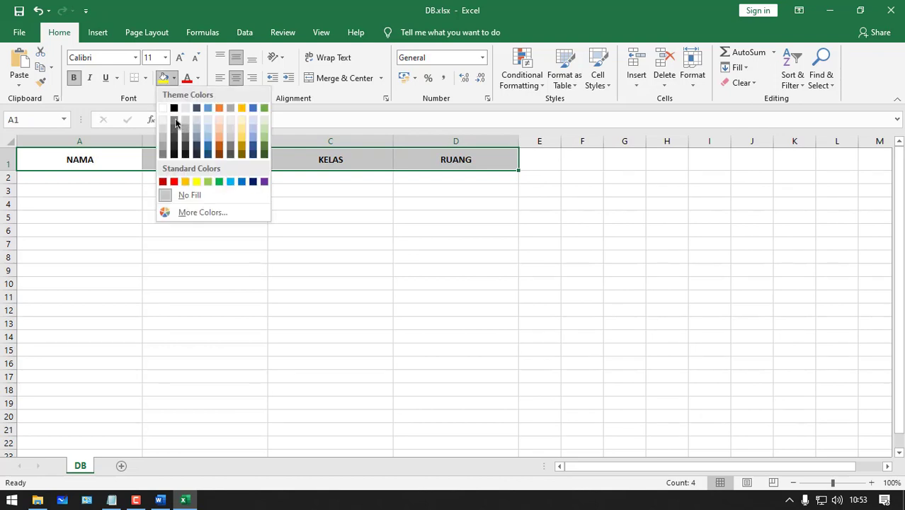
pyautogui.click(186, 181)
# - Apply all borders to the table range A1:D26
pyautogui.moveTo(87, 160); pyautogui.dragTo(467, 421)
pyautogui.click(147, 78)
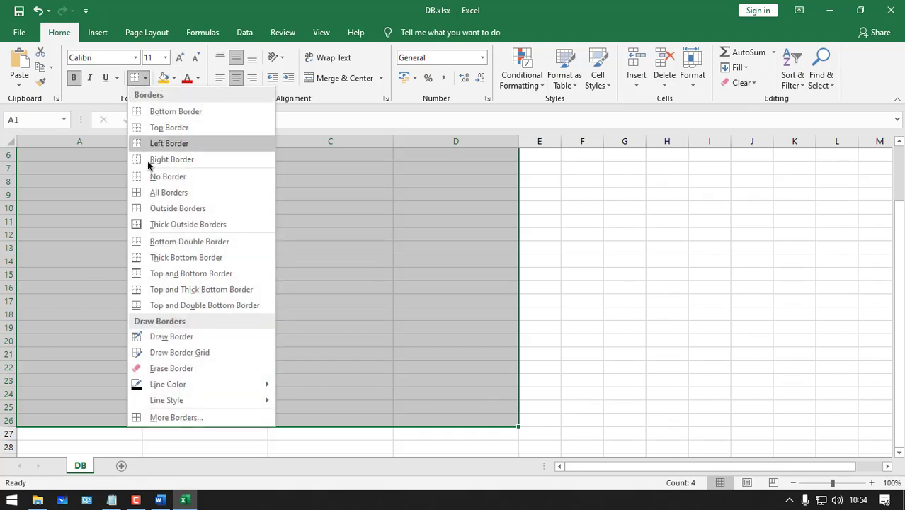
pyautogui.click(99, 189)
pyautogui.scroll(2, 253, 204)
pyautogui.click(253, 204)
pyautogui.moveTo(124, 169); pyautogui.dragTo(420, 167)
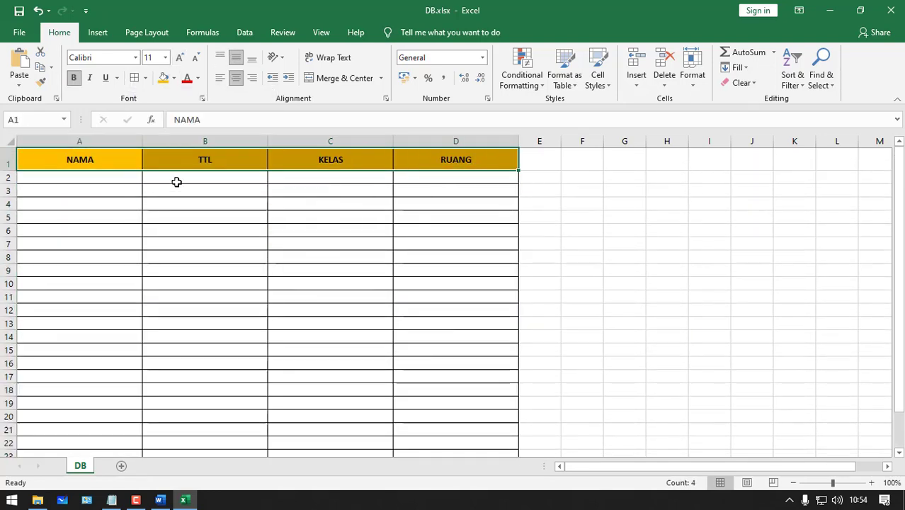
pyautogui.click(233, 216)
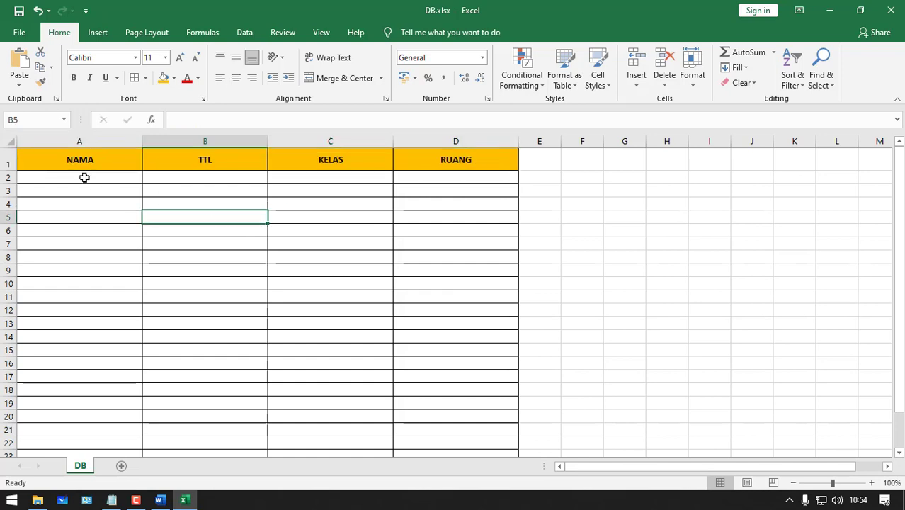
# - Fill row 2 with the participant's name, RAHASIA under TTL, VII under KELAS and 01 stored as text under RUANG
pyautogui.click(85, 177)
pyautogui.write('IM')
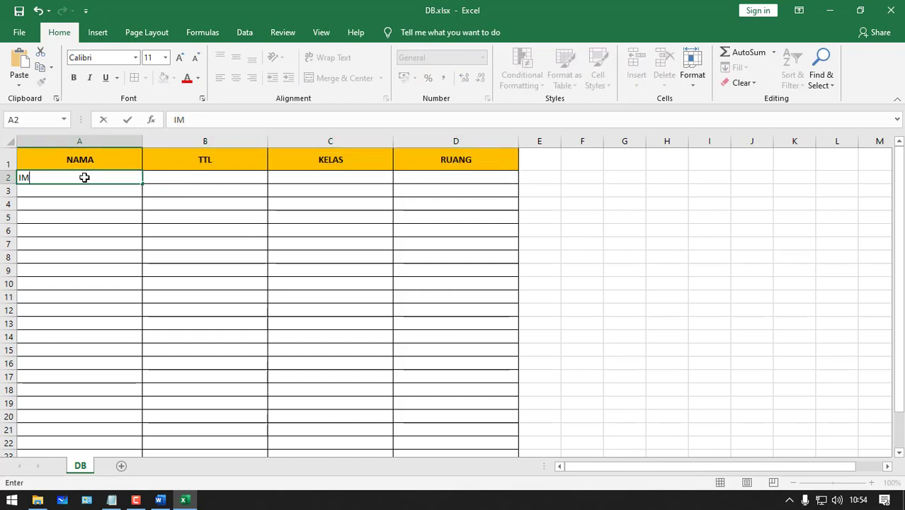
pyautogui.write('AN')
pyautogui.press('Tab')
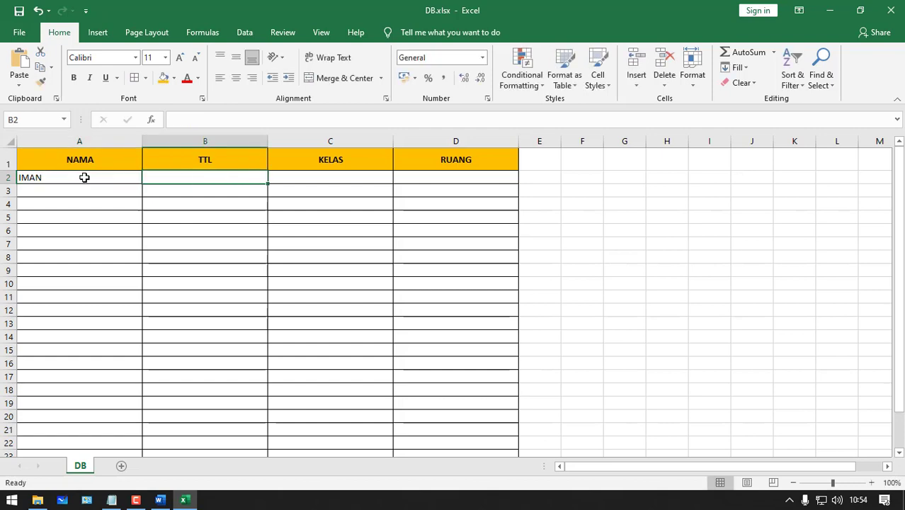
pyautogui.write('RAHASIA')
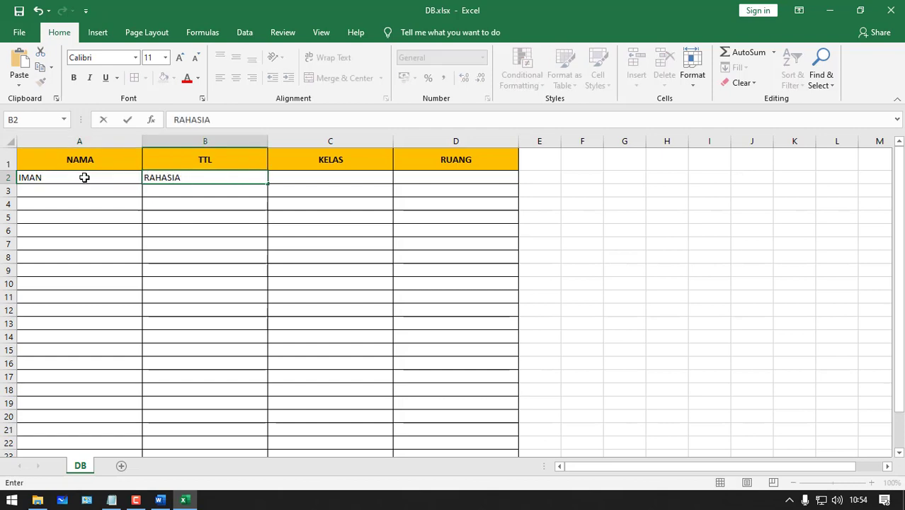
pyautogui.press('Tab')
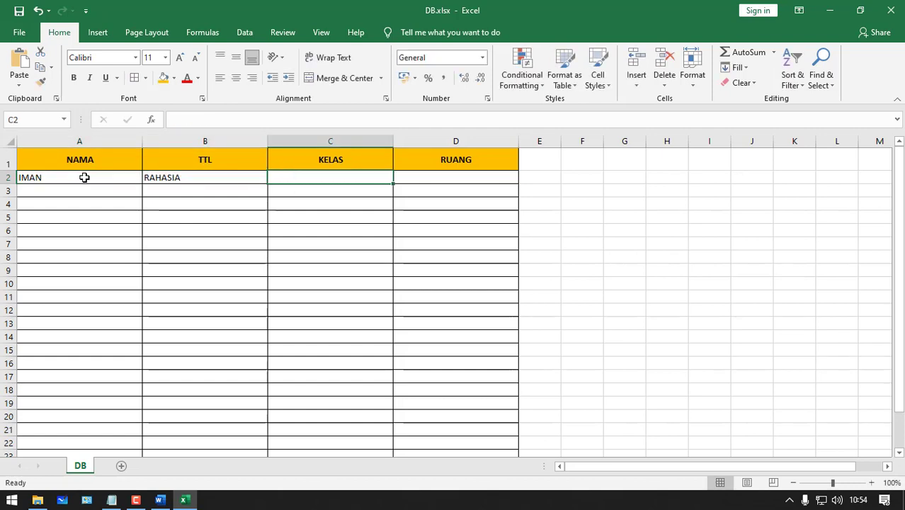
pyautogui.write('VII')
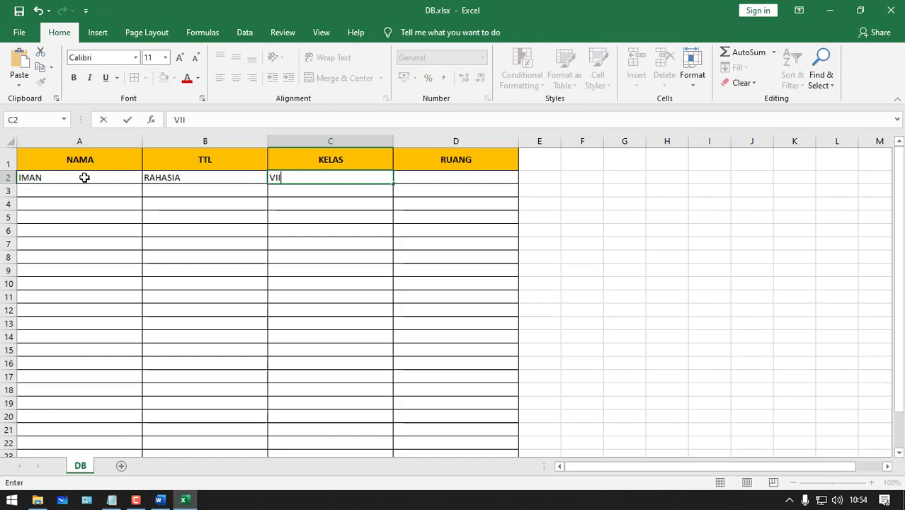
pyautogui.press('Tab')
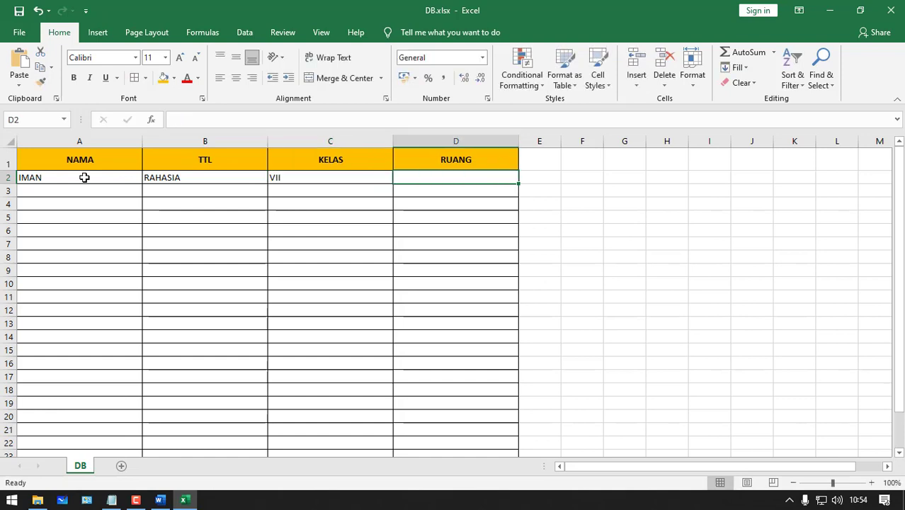
pyautogui.write("'01")
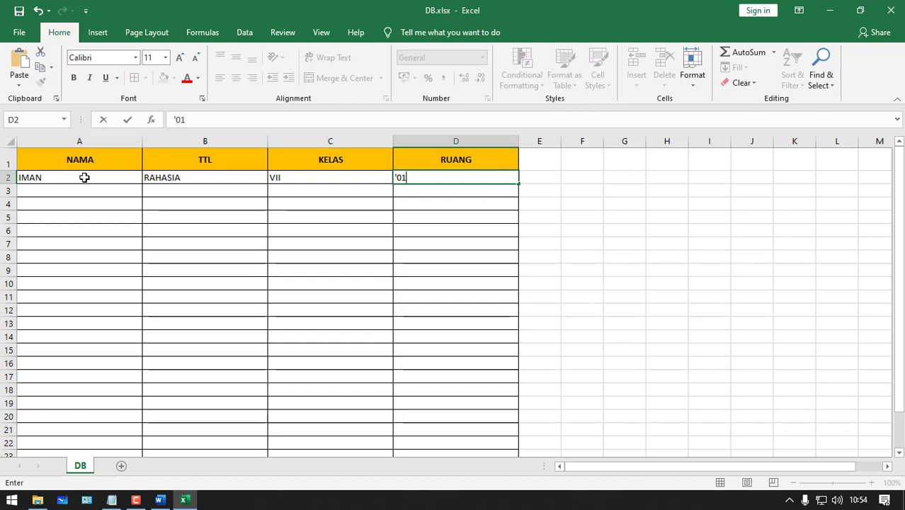
pyautogui.press('Return')
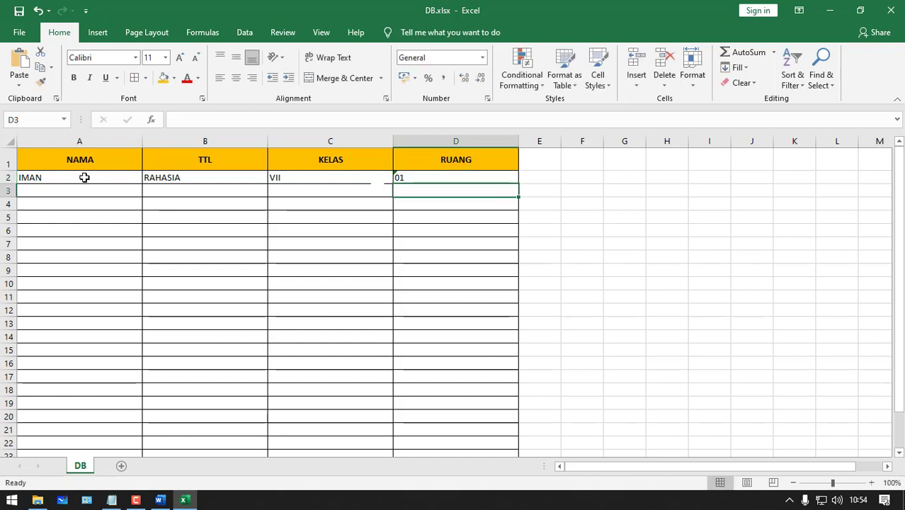
# - Try 01 as a plain number in D2, and restore the cell to '01 with the leading apostrophe
pyautogui.press('Up')
pyautogui.write('01')
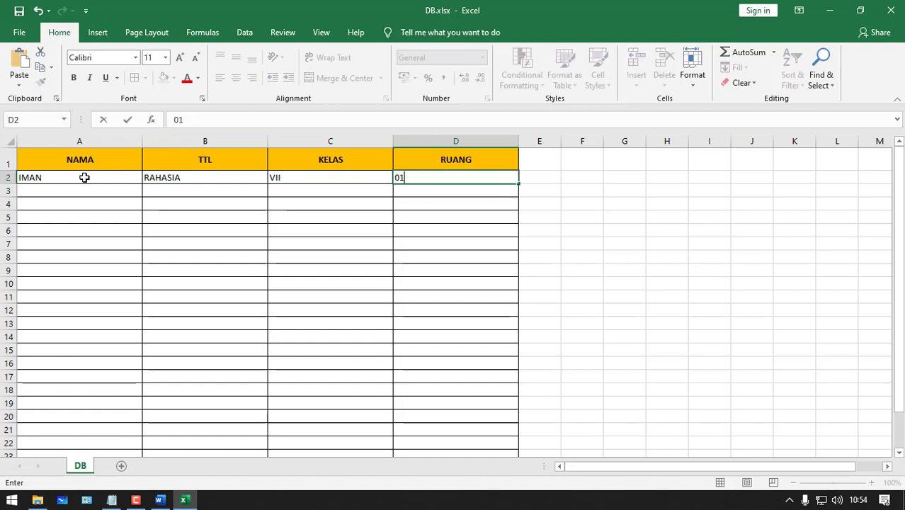
pyautogui.press('Return')
pyautogui.press('Up')
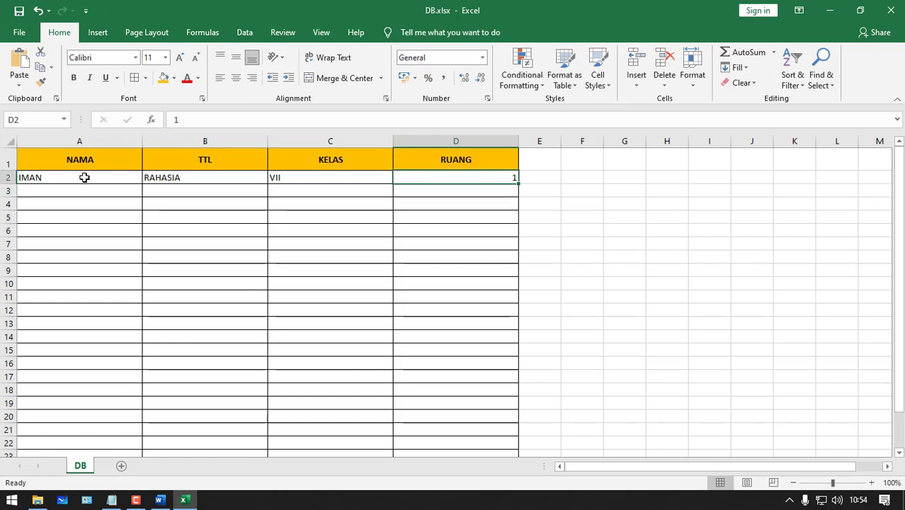
pyautogui.write("'")
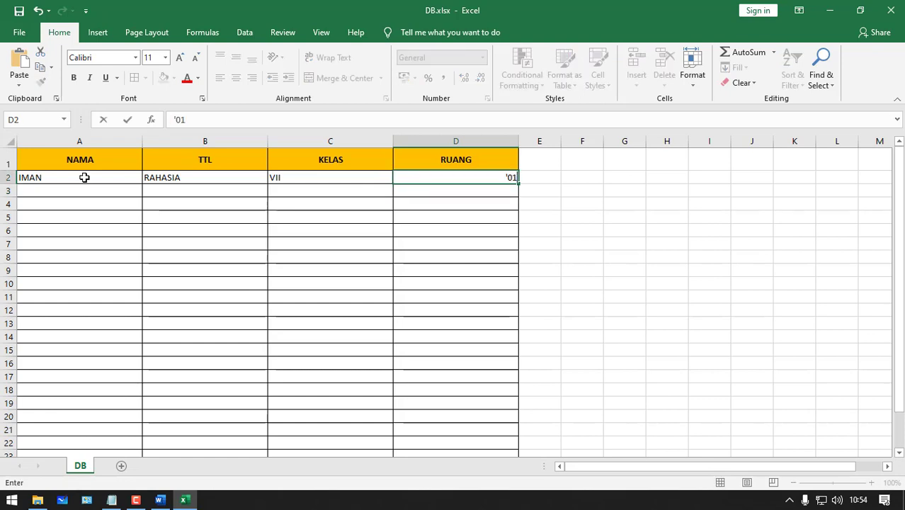
pyautogui.write('01')
pyautogui.press('Return')
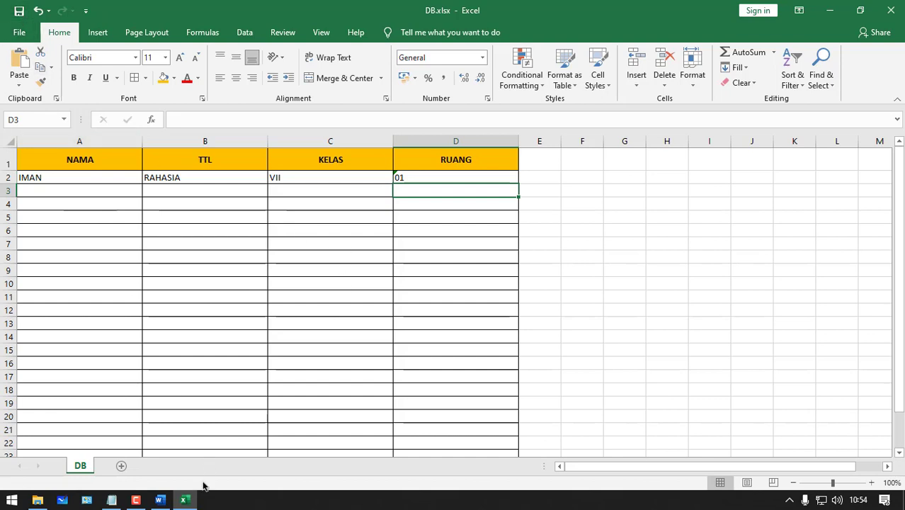
# - Switch to CARD.docx in Word, copy the whole exam card table and paste the copy beneath it
pyautogui.click(160, 500)
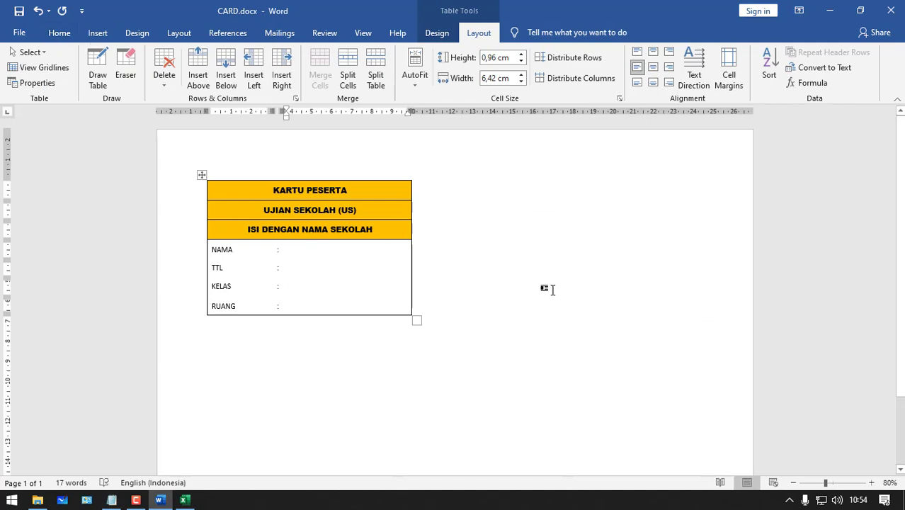
pyautogui.click(202, 174)
pyautogui.hotkey('ctrl', 'c')
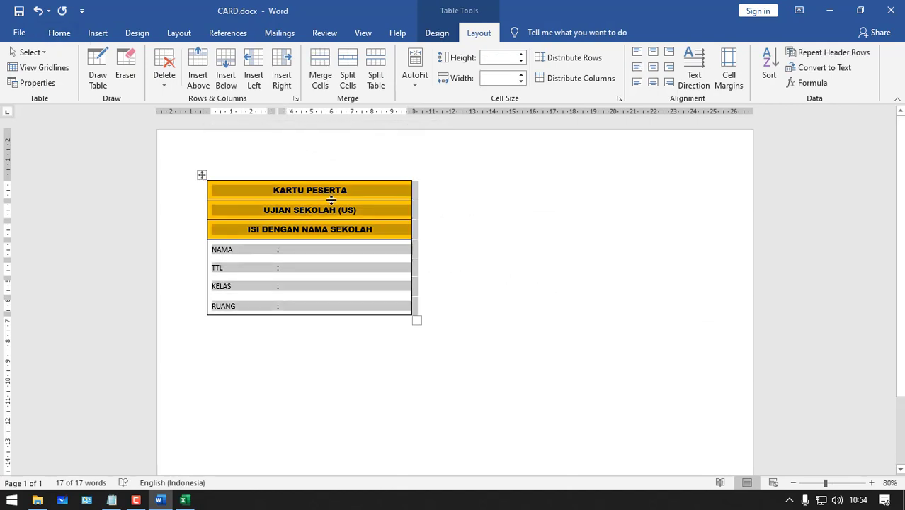
pyautogui.click(462, 236)
pyautogui.click(437, 315)
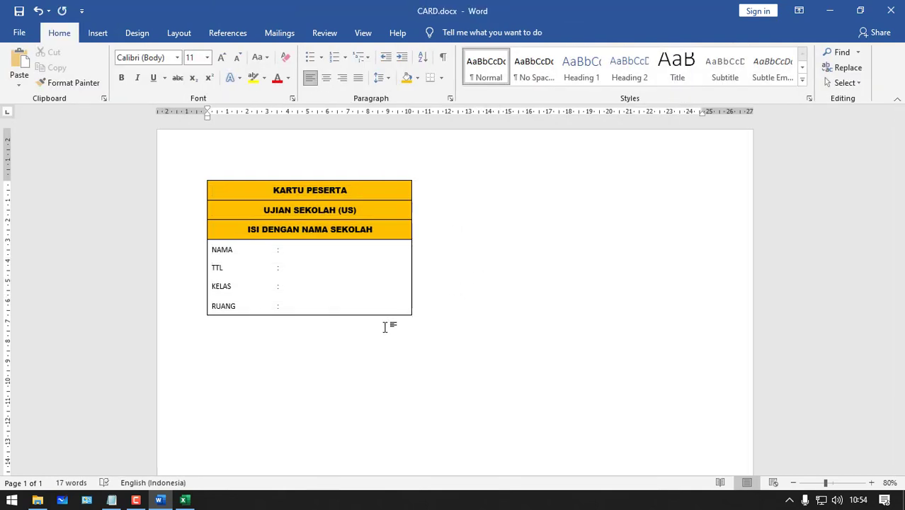
pyautogui.hotkey('ctrl', 'v')
pyautogui.scroll(-2, 410, 304)
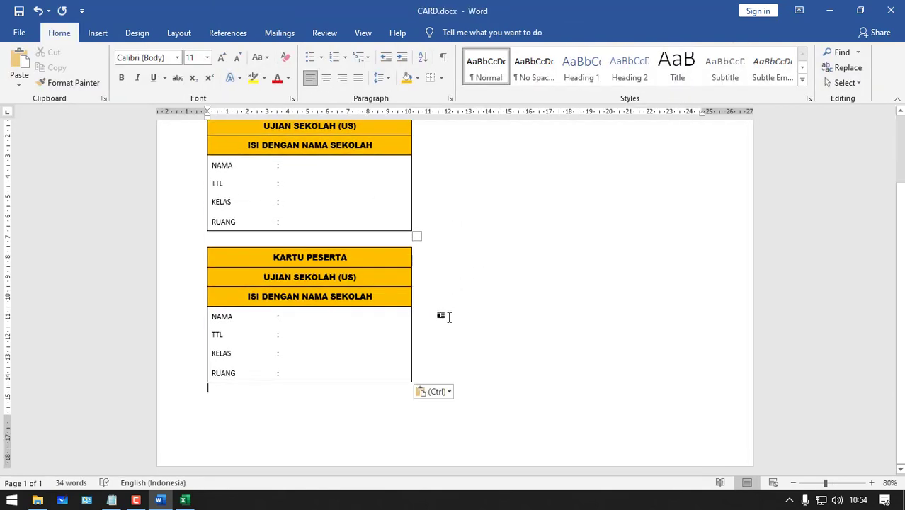
# - Add a blank line below the second card and paste a third card there
pyautogui.press('Return')
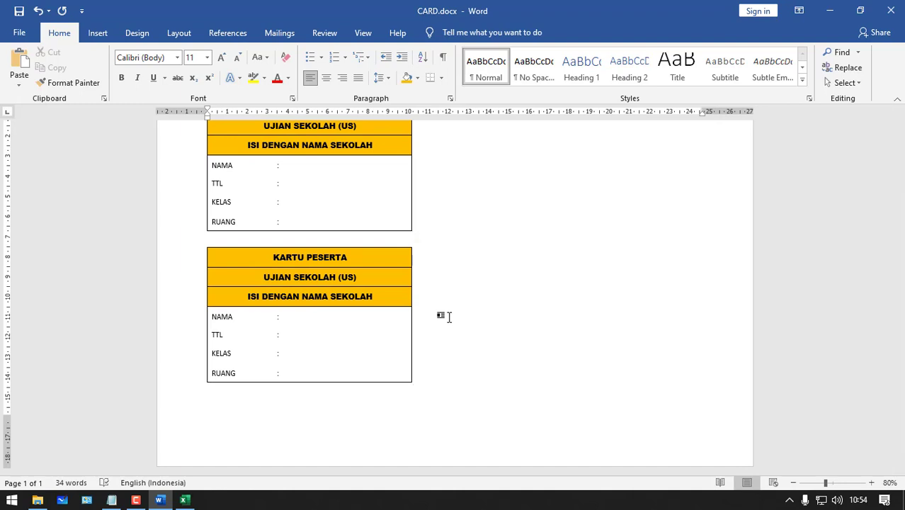
pyautogui.hotkey('ctrl', 'v')
pyautogui.scroll(2, 450, 317)
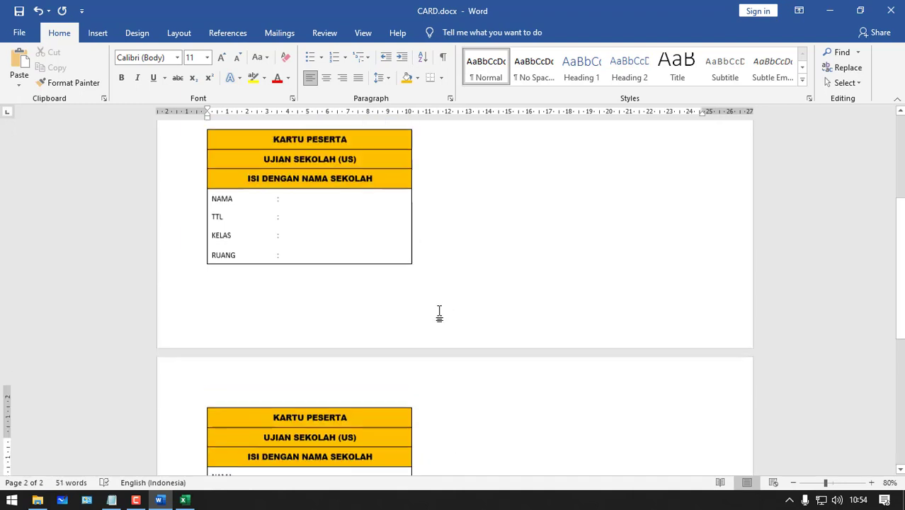
pyautogui.scroll(-3, 421, 335)
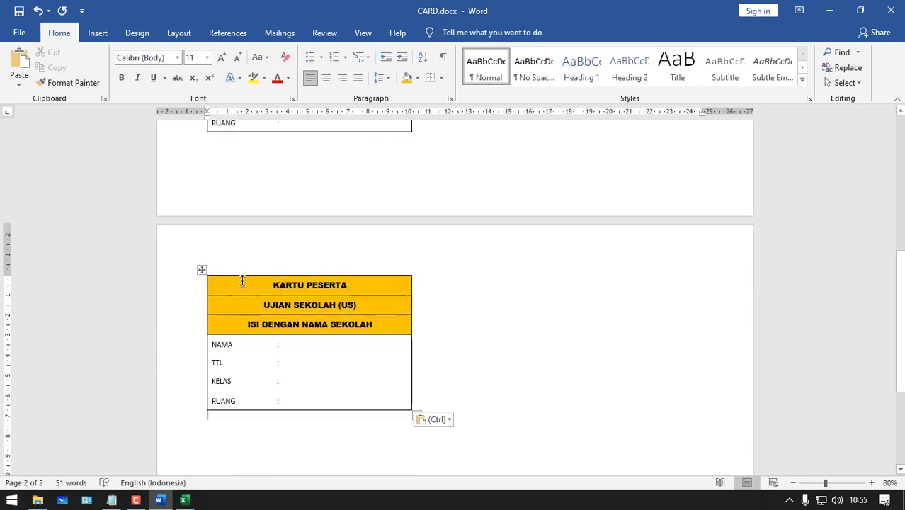
pyautogui.scroll(2, 430, 276)
pyautogui.click(430, 277)
pyautogui.press('Delete')
pyautogui.scroll(1, 423, 239)
pyautogui.scroll(-2, 423, 238)
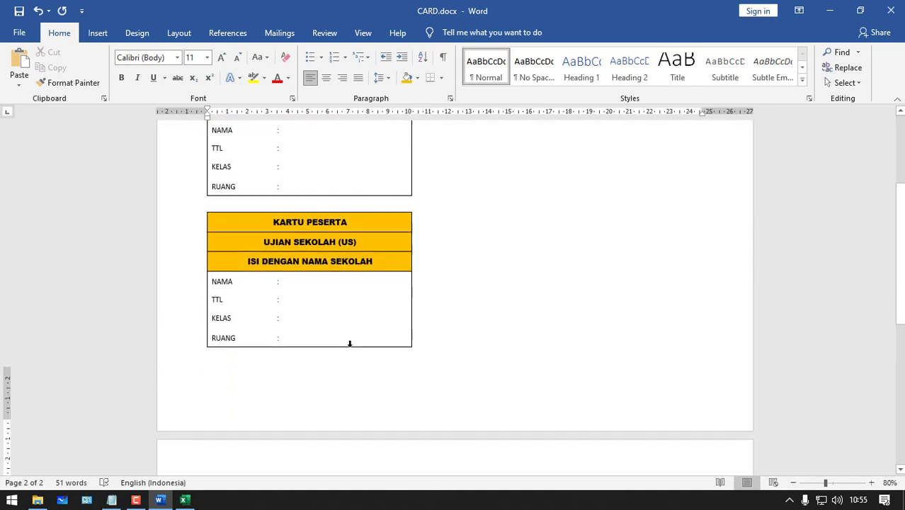
pyautogui.hotkey('ctrl', 'z')
pyautogui.hotkey('ctrl', 'y')
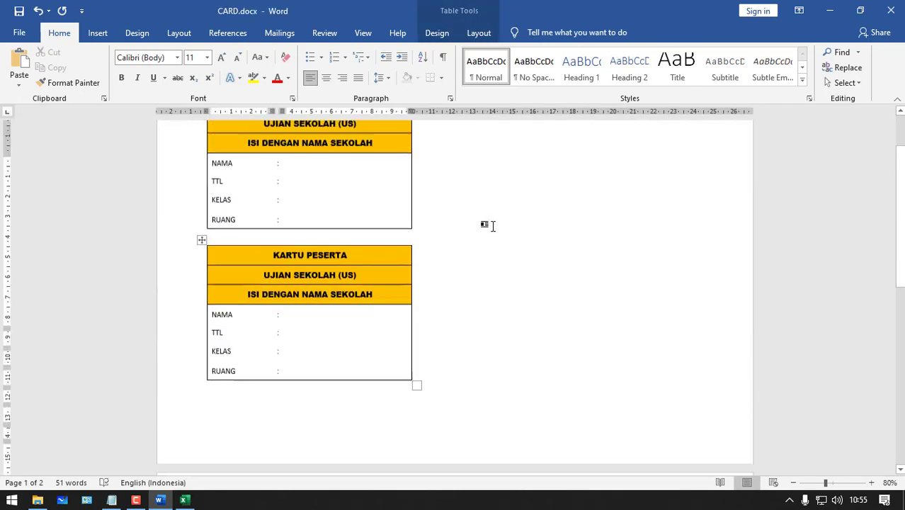
# - Arrange the card document in two columns
pyautogui.scroll(2, 313, 150)
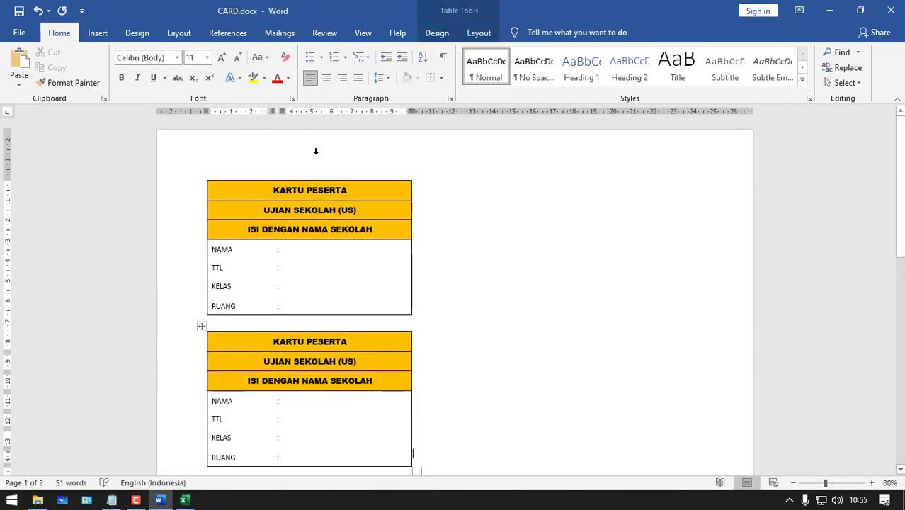
pyautogui.click(185, 33)
pyautogui.click(123, 71)
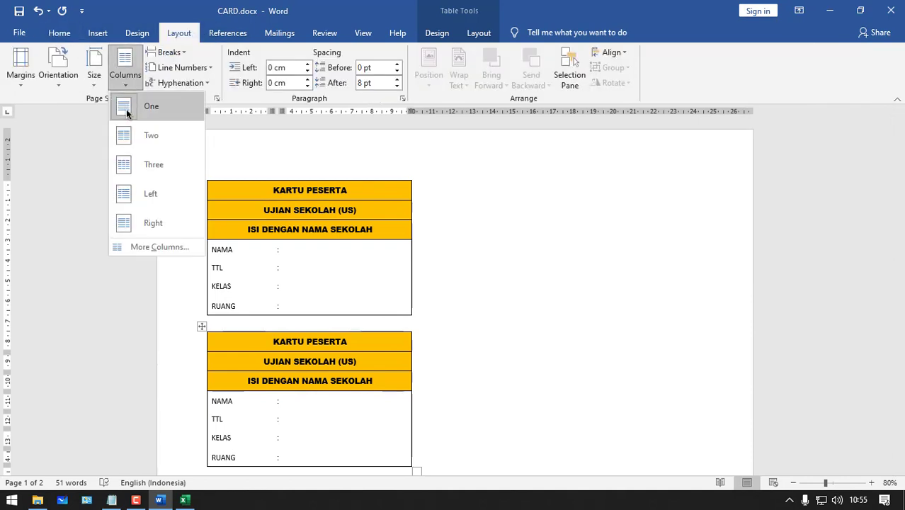
pyautogui.click(148, 142)
# - Paste a fourth card below the card in the second column
pyautogui.click(562, 331)
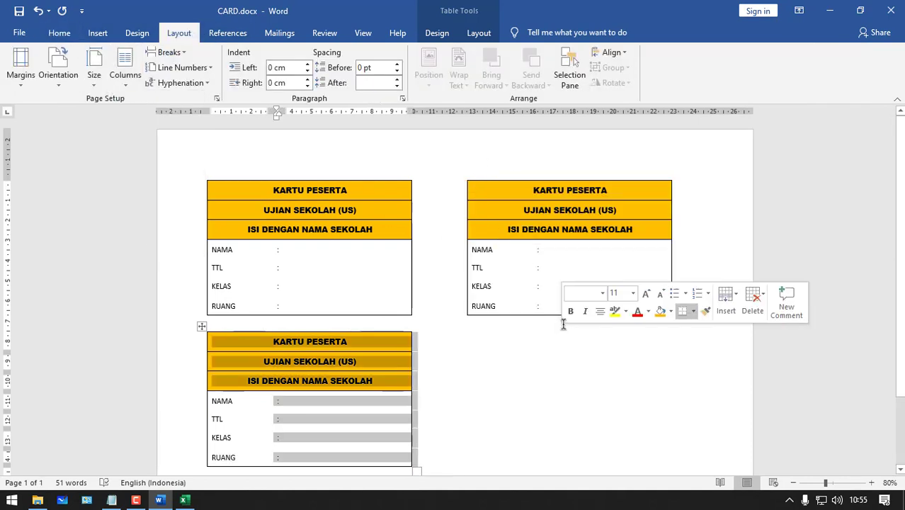
pyautogui.click(498, 321)
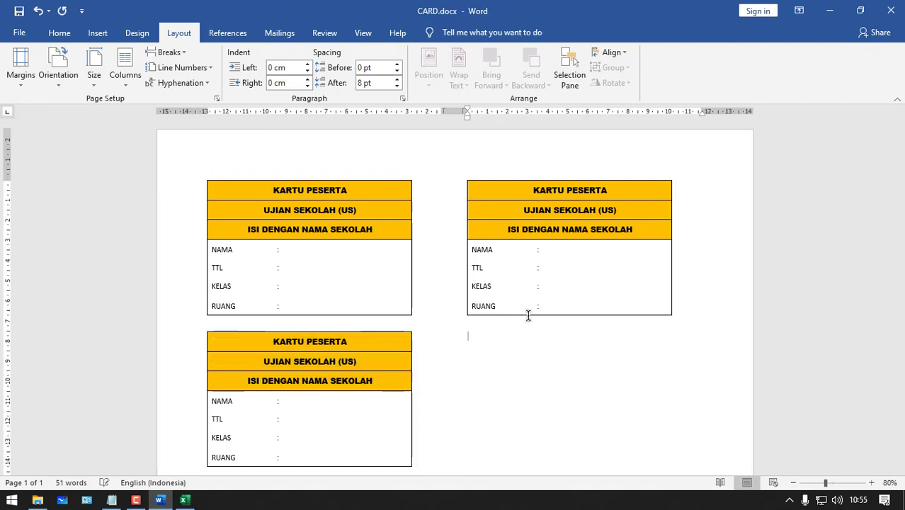
pyautogui.hotkey('ctrl', 'v')
pyautogui.scroll(-2, 453, 284)
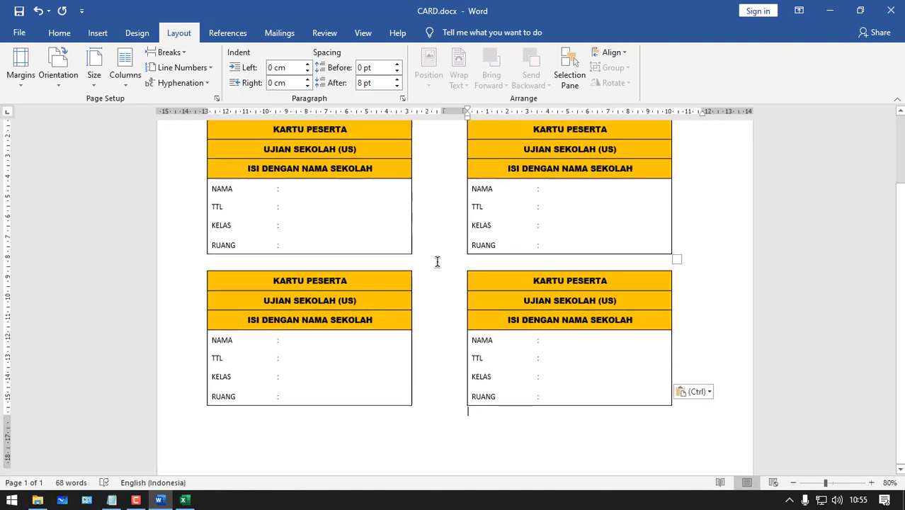
pyautogui.scroll(1, 468, 262)
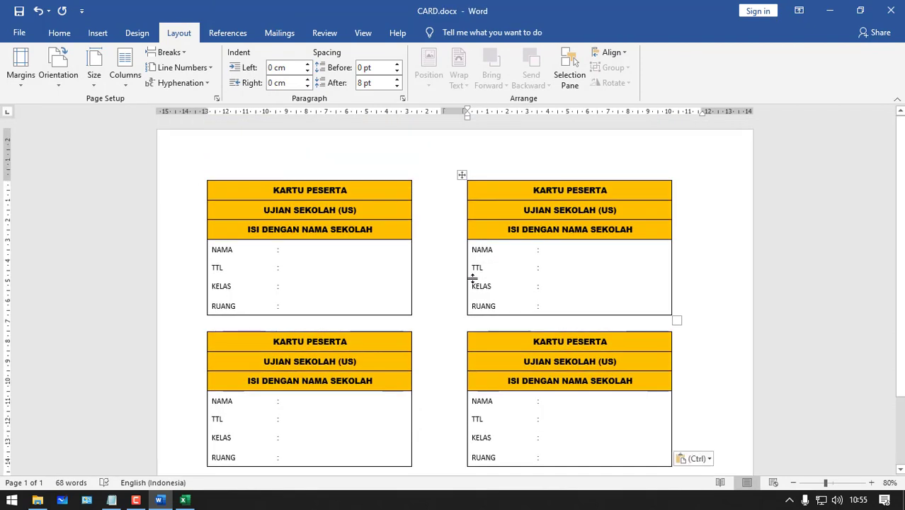
pyautogui.click(339, 247)
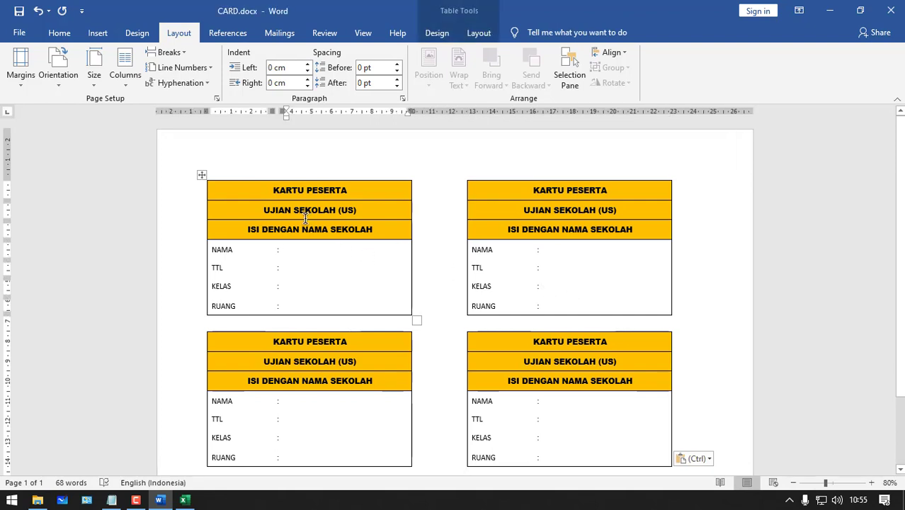
pyautogui.click(201, 176)
pyautogui.rightClick(201, 176)
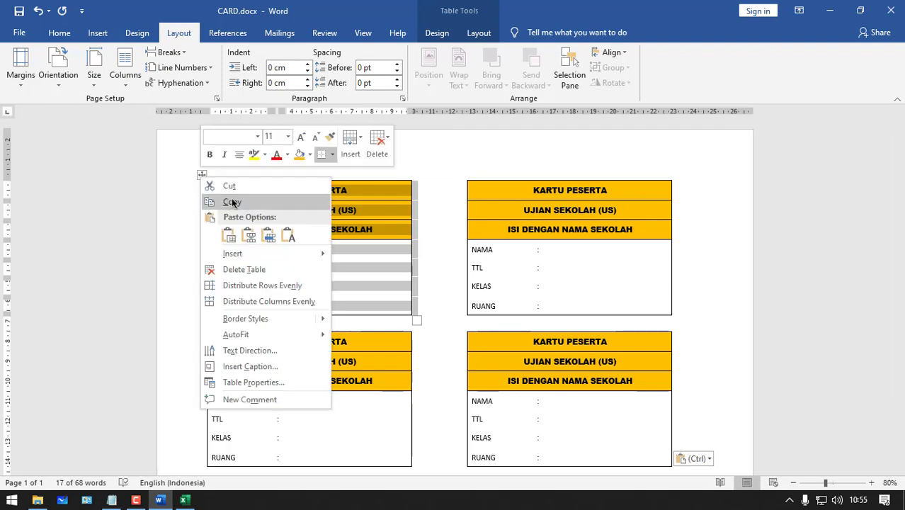
pyautogui.press('Escape')
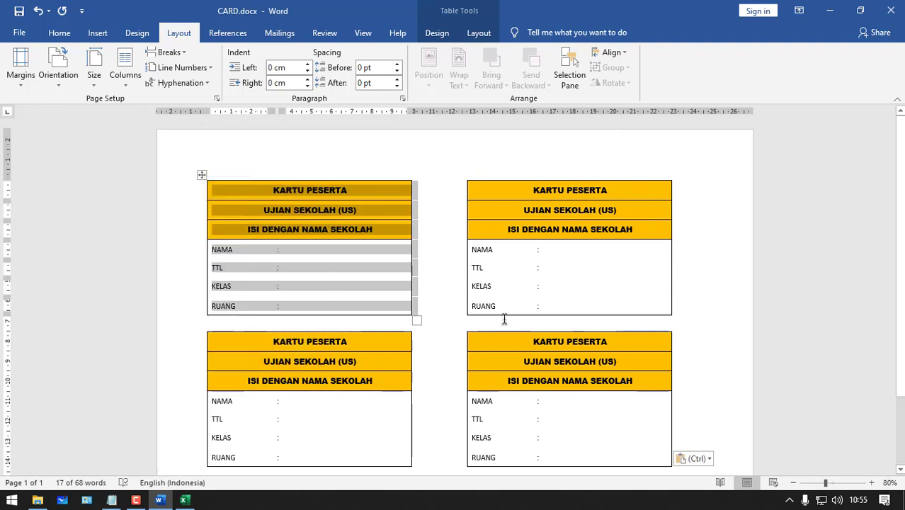
pyautogui.click(459, 285)
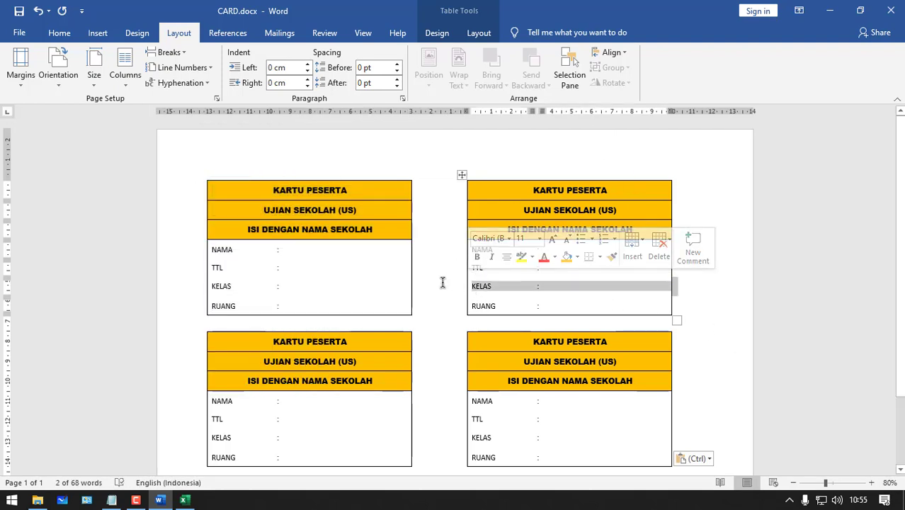
pyautogui.click(443, 284)
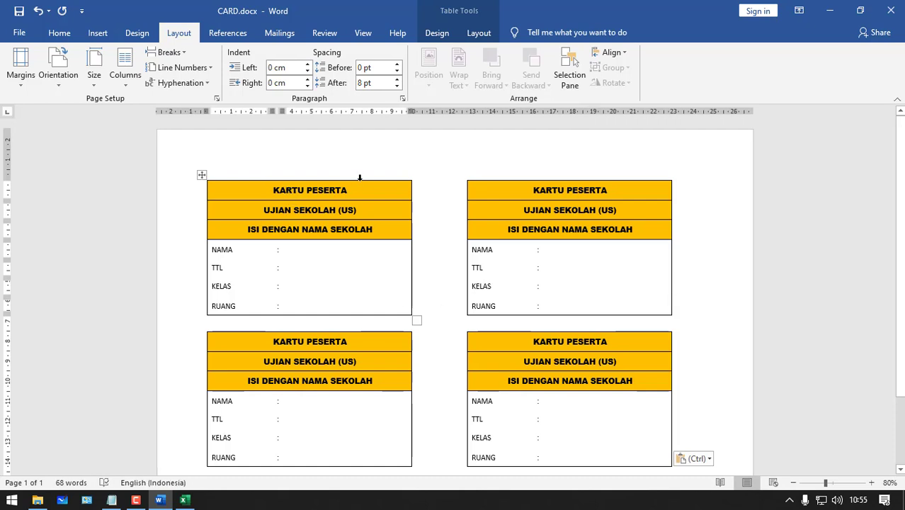
pyautogui.click(438, 198)
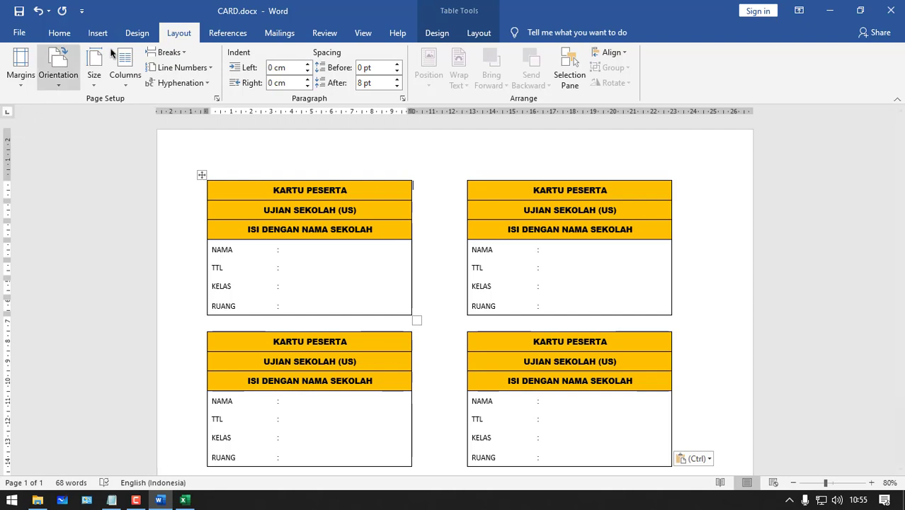
# - Connect DB.xlsx from the desktop's KARTU UJIAN folder as the mail merge recipient list, using its DB$ table with column headers
pyautogui.click(279, 32)
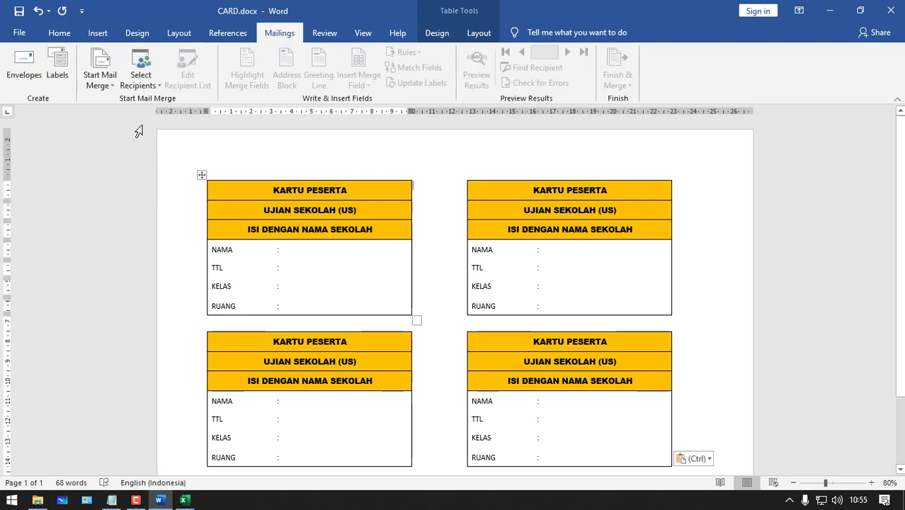
pyautogui.click(140, 78)
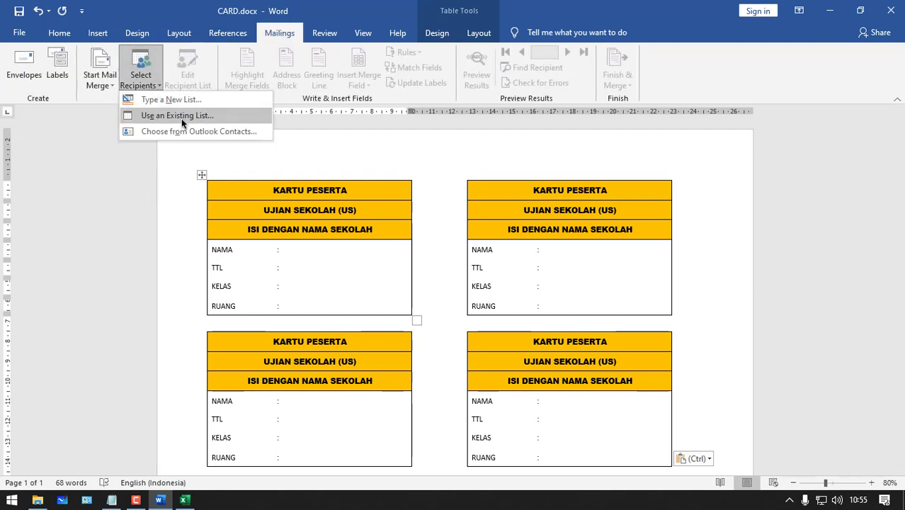
pyautogui.click(181, 118)
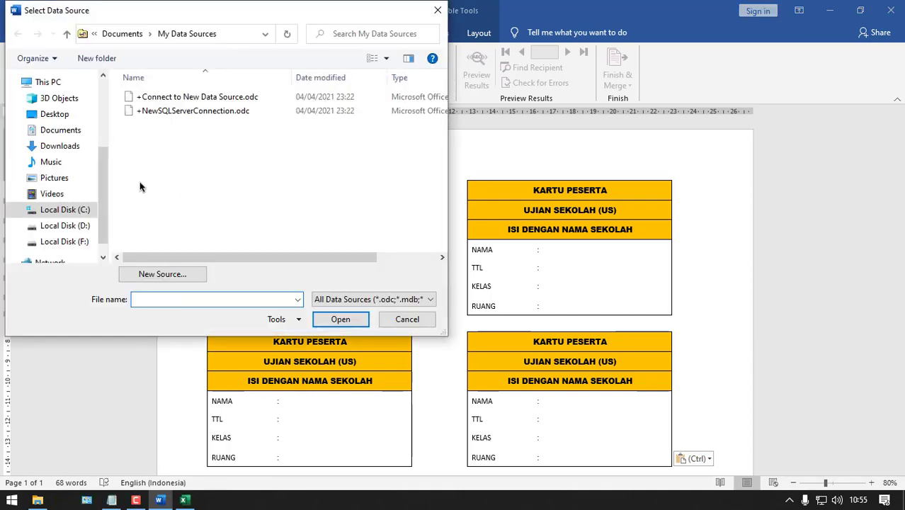
pyautogui.scroll(2, 63, 184)
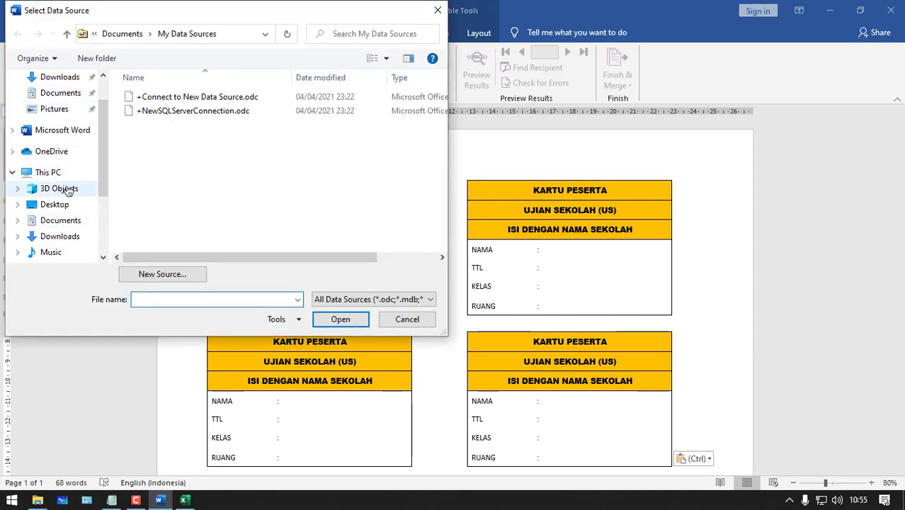
pyautogui.click(57, 204)
pyautogui.click(171, 99)
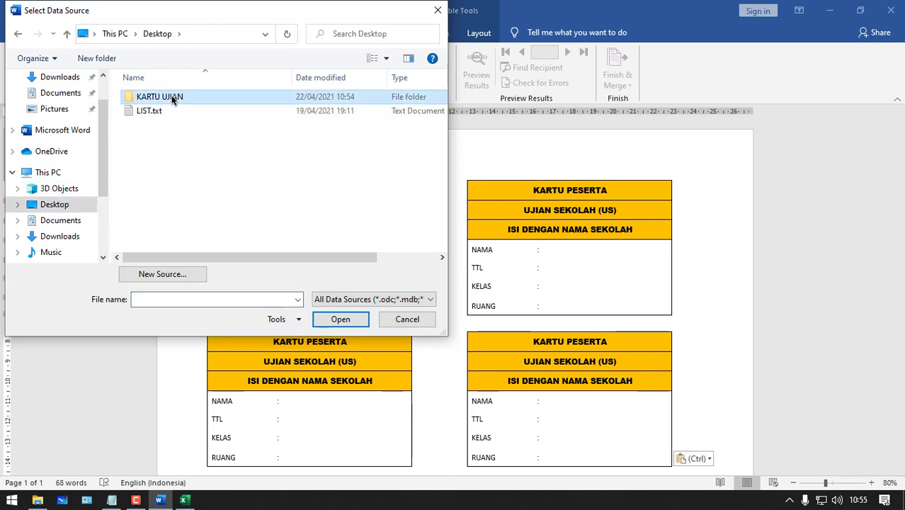
pyautogui.doubleClick(172, 99)
pyautogui.click(163, 126)
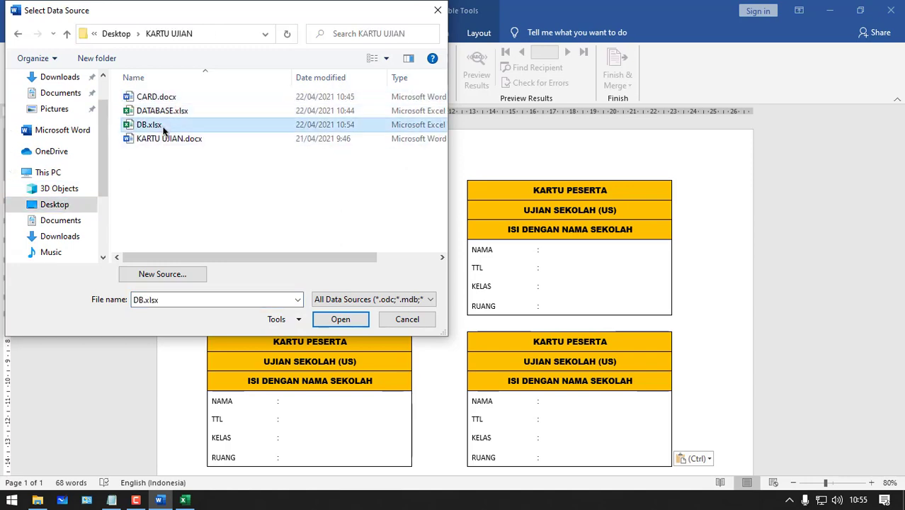
pyautogui.doubleClick(163, 127)
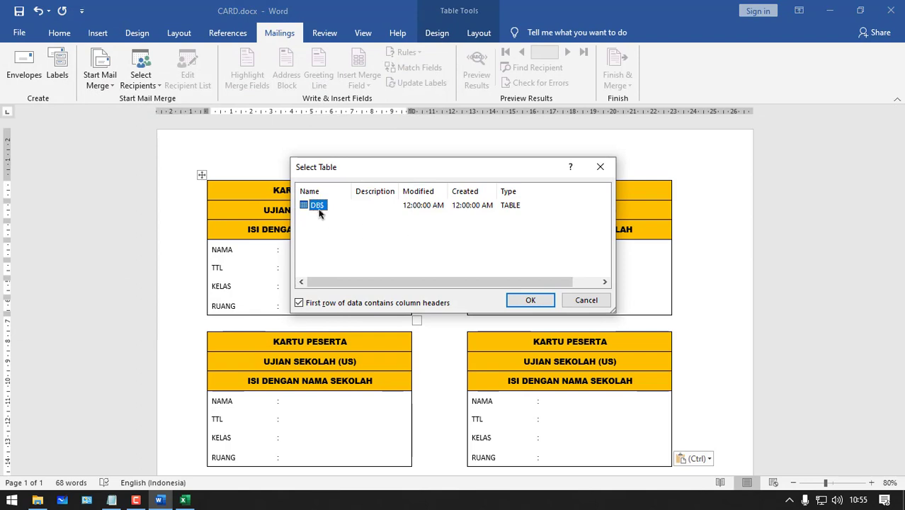
pyautogui.click(184, 500)
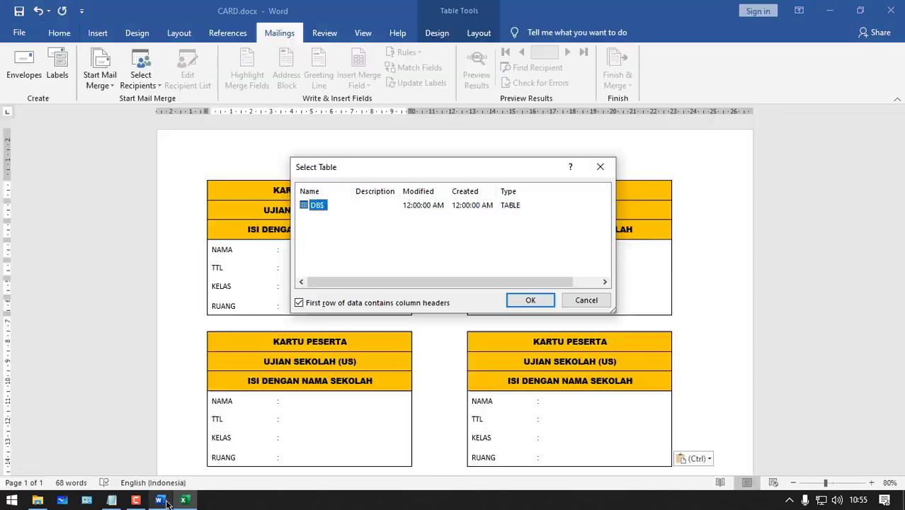
pyautogui.click(159, 500)
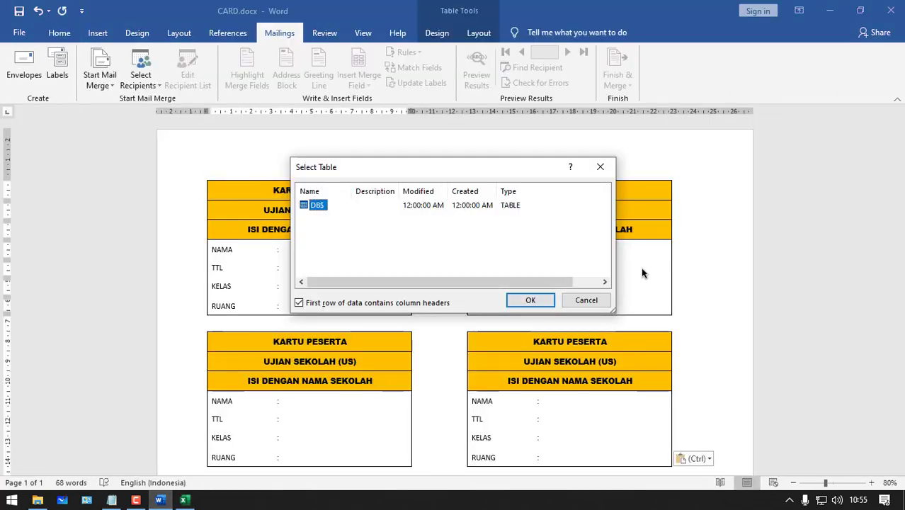
pyautogui.click(530, 300)
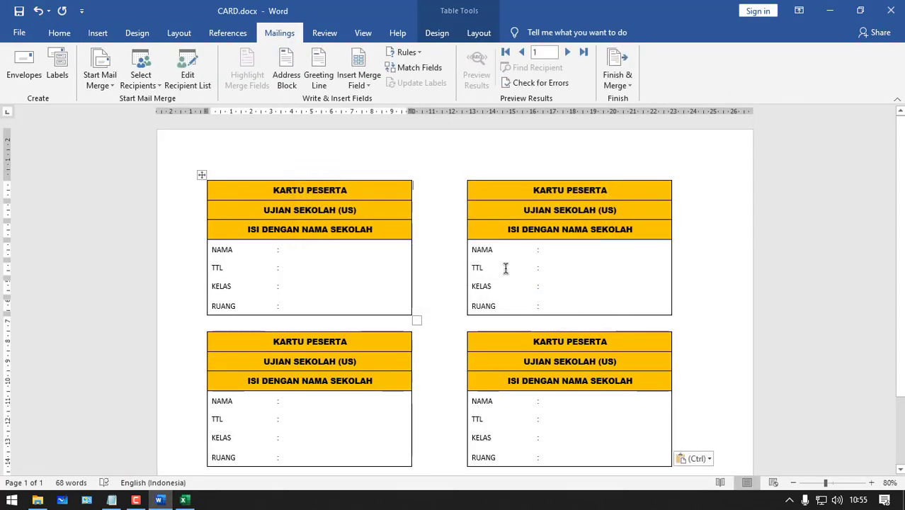
# - Insert the NAMA and TTL merge fields beside the matching labels in the first card
pyautogui.click(287, 253)
pyautogui.moveTo(233, 250); pyautogui.dragTo(301, 256)
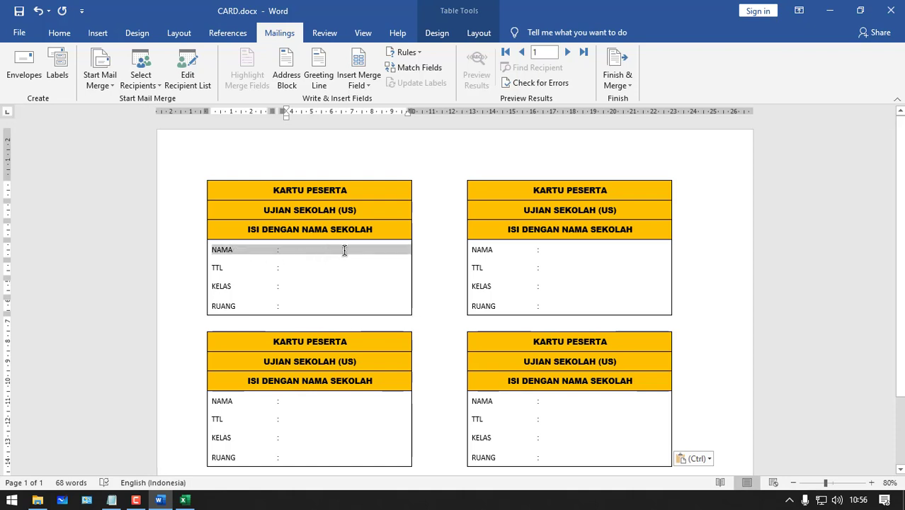
pyautogui.click(330, 251)
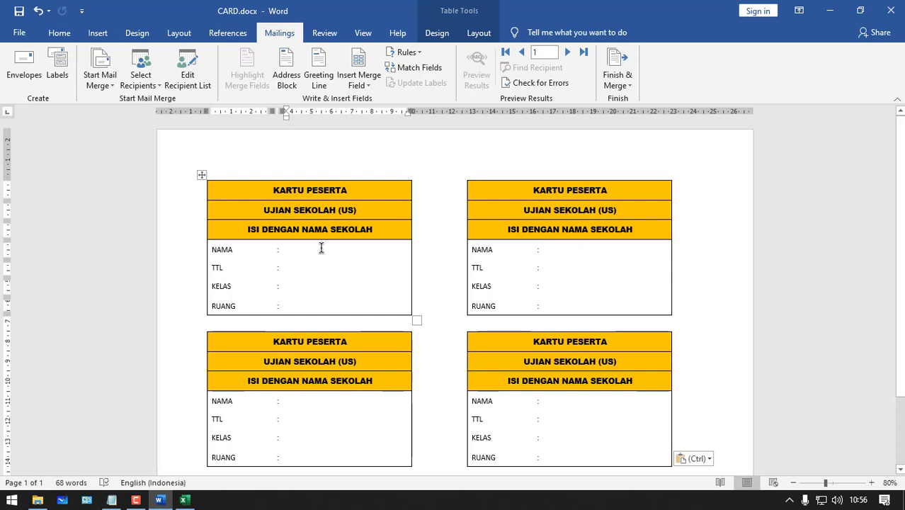
pyautogui.click(372, 86)
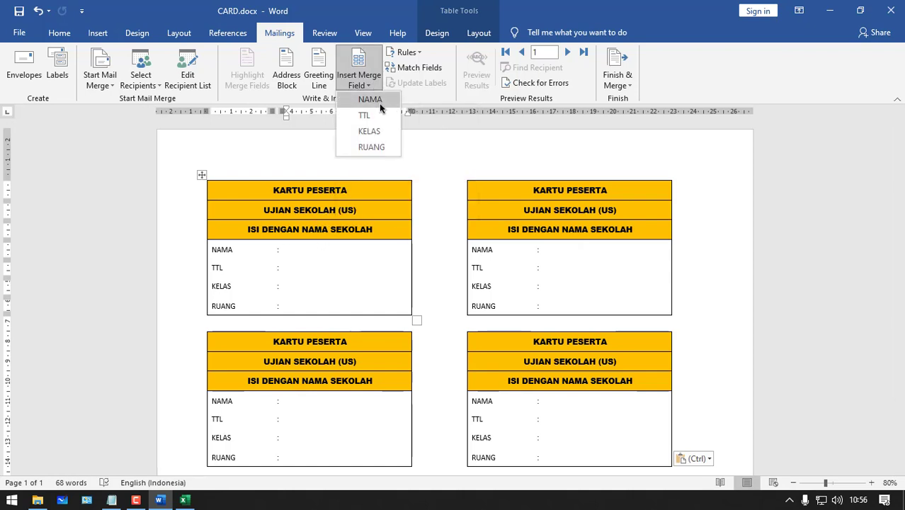
pyautogui.click(381, 100)
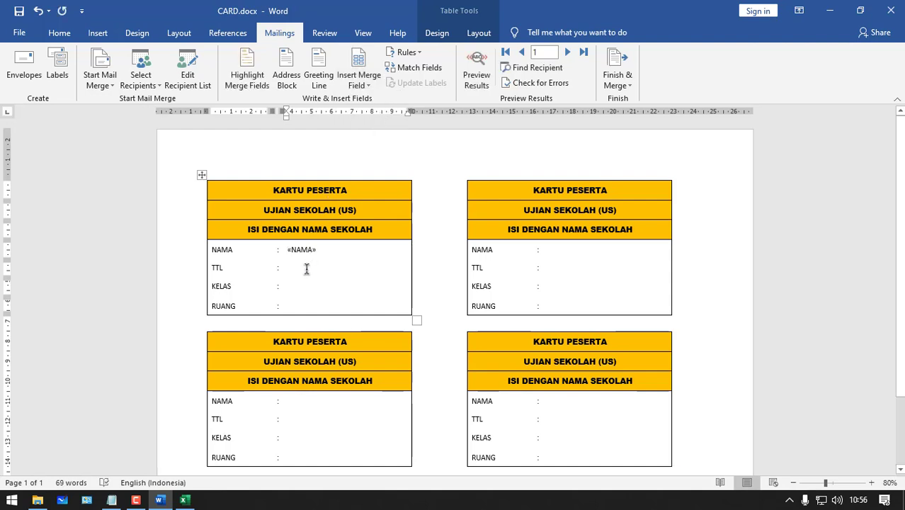
pyautogui.click(307, 267)
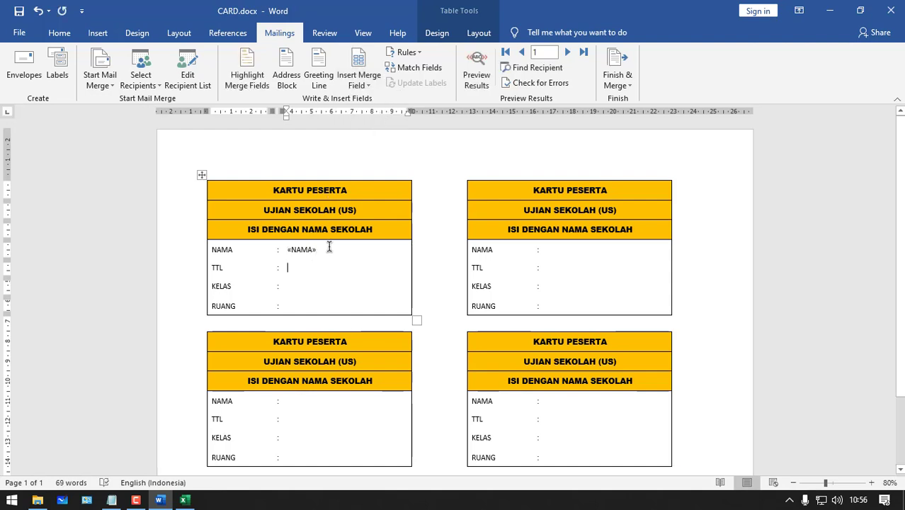
pyautogui.click(369, 86)
pyautogui.click(378, 116)
# - Insert the KELAS and RUANG merge fields beside the matching labels in the first card
pyautogui.click(317, 283)
pyautogui.click(369, 86)
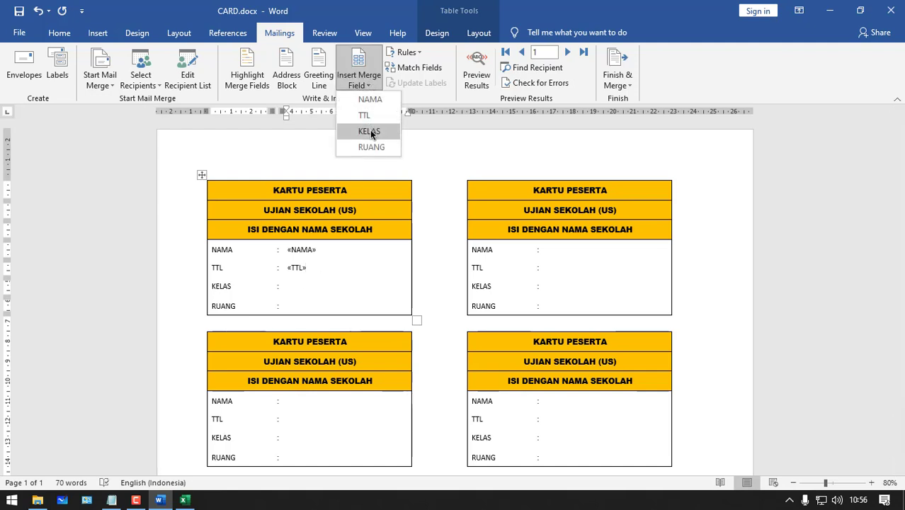
pyautogui.click(369, 131)
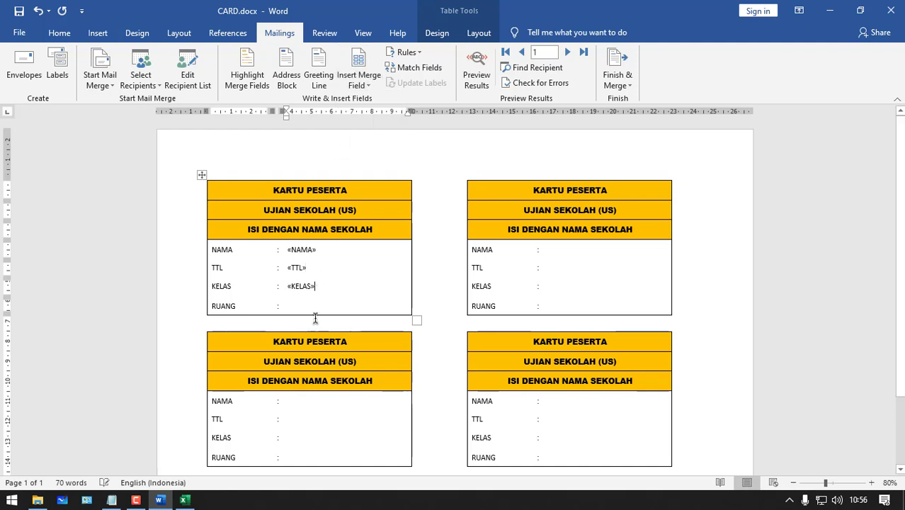
pyautogui.click(369, 86)
pyautogui.click(370, 147)
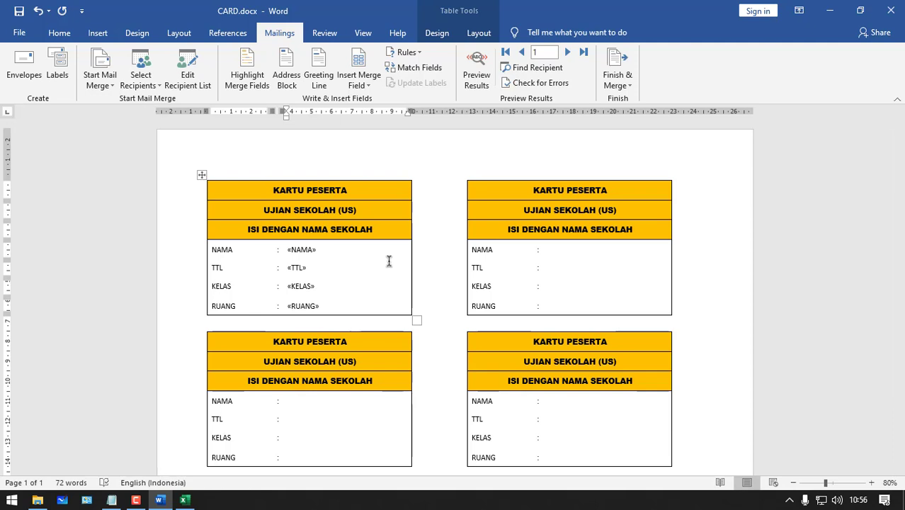
# - Add a Next Record rule directly after the RUANG merge field in the first card
pyautogui.click(407, 53)
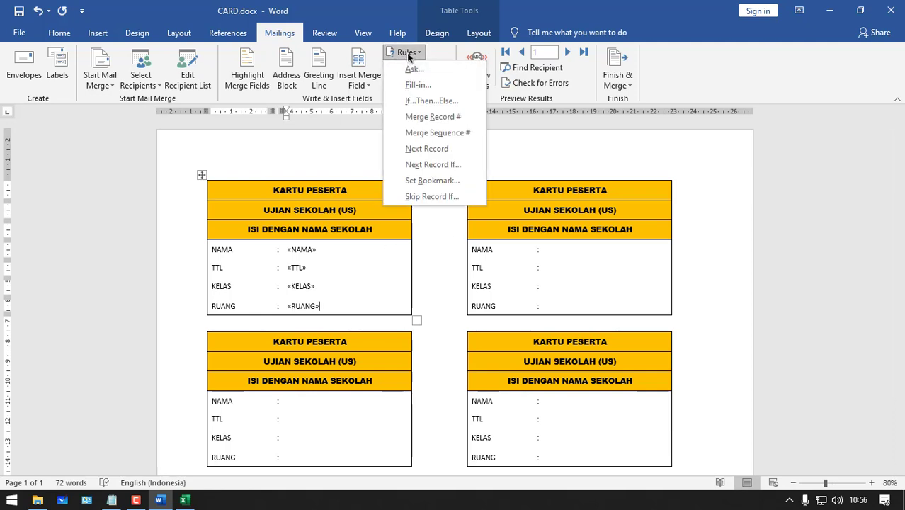
pyautogui.click(416, 57)
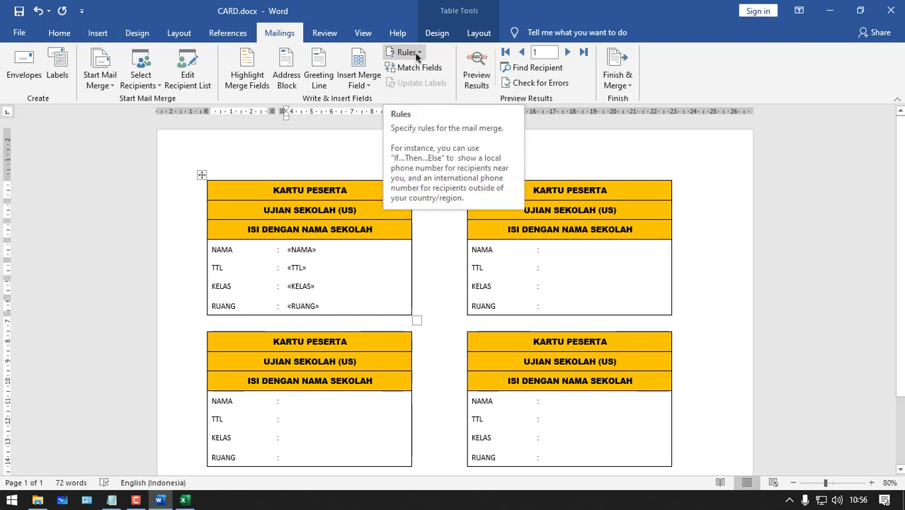
pyautogui.click(415, 55)
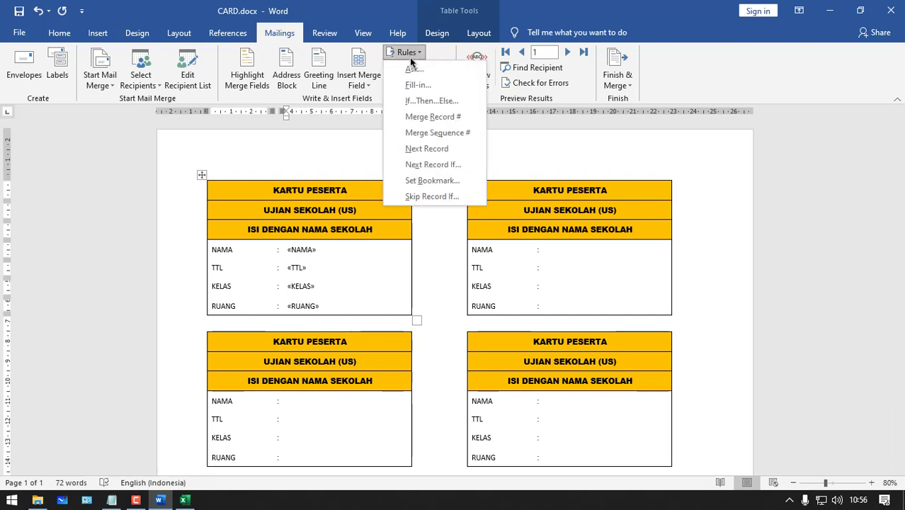
pyautogui.click(443, 149)
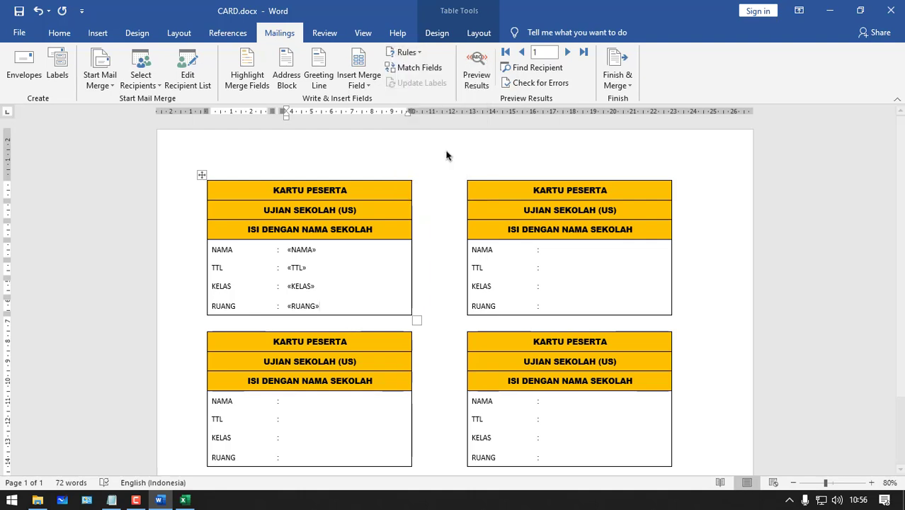
# - Copy the first card's four merge field cells and paste them into the empty value cells of the card below
pyautogui.moveTo(376, 308); pyautogui.dragTo(294, 253)
pyautogui.rightClick(294, 253)
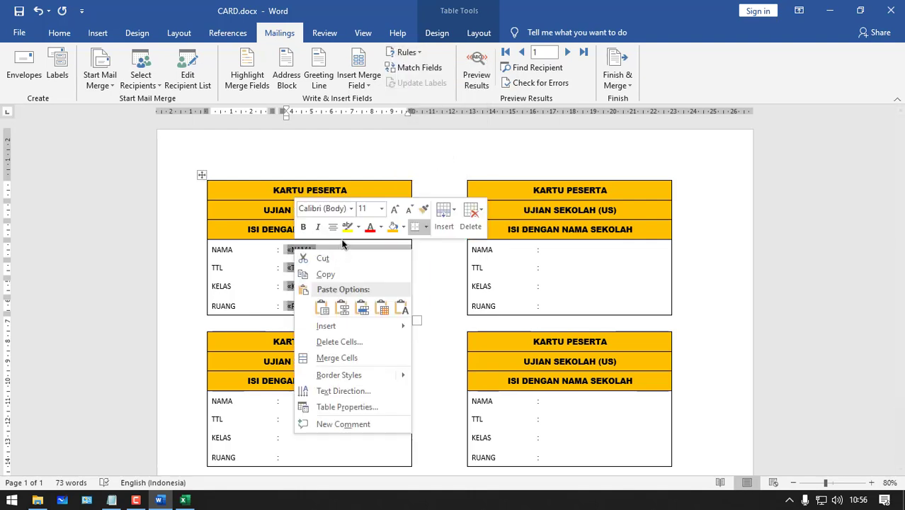
pyautogui.click(335, 276)
pyautogui.moveTo(304, 403); pyautogui.dragTo(305, 449)
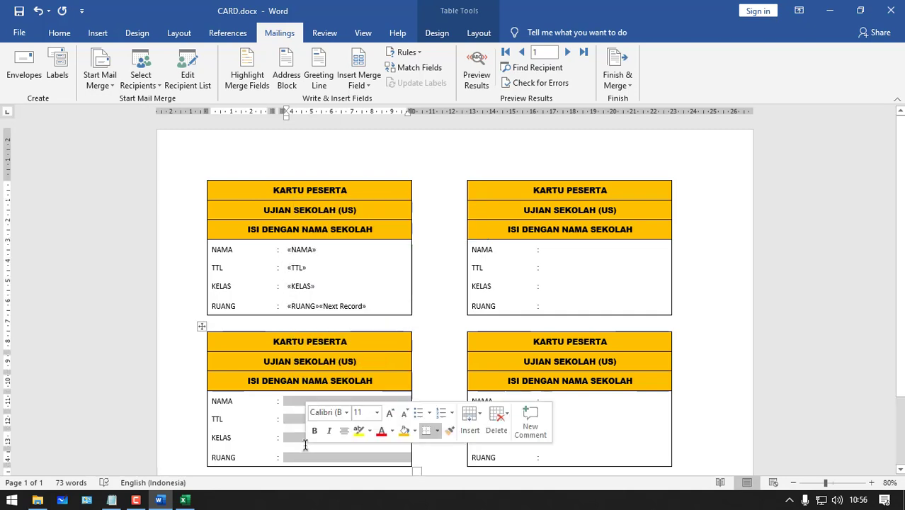
pyautogui.hotkey('ctrl', 'v')
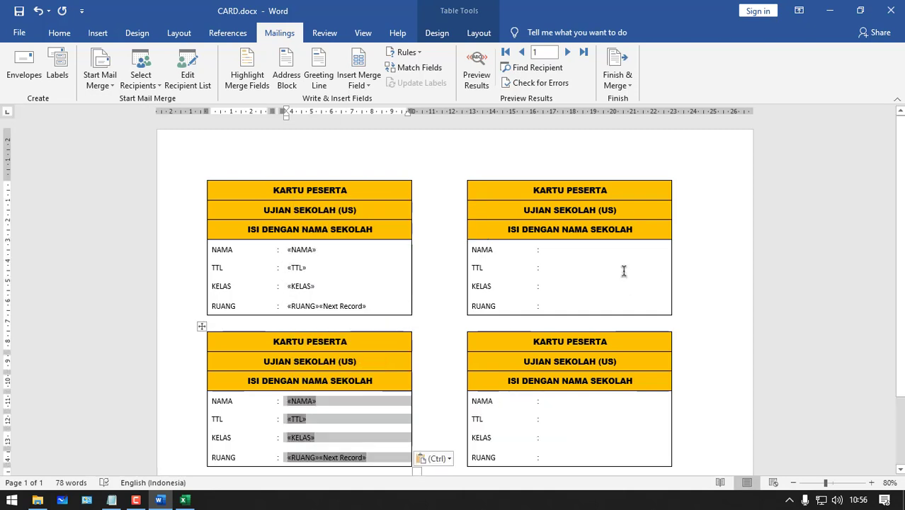
# - Paste the copied merge field cells into the value cells of both cards in the second column
pyautogui.moveTo(580, 250); pyautogui.dragTo(588, 306)
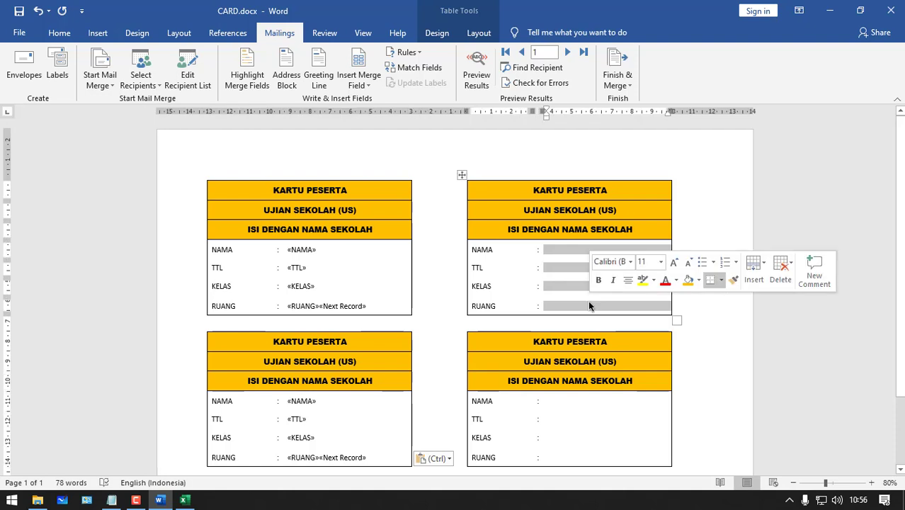
pyautogui.hotkey('ctrl', 'v')
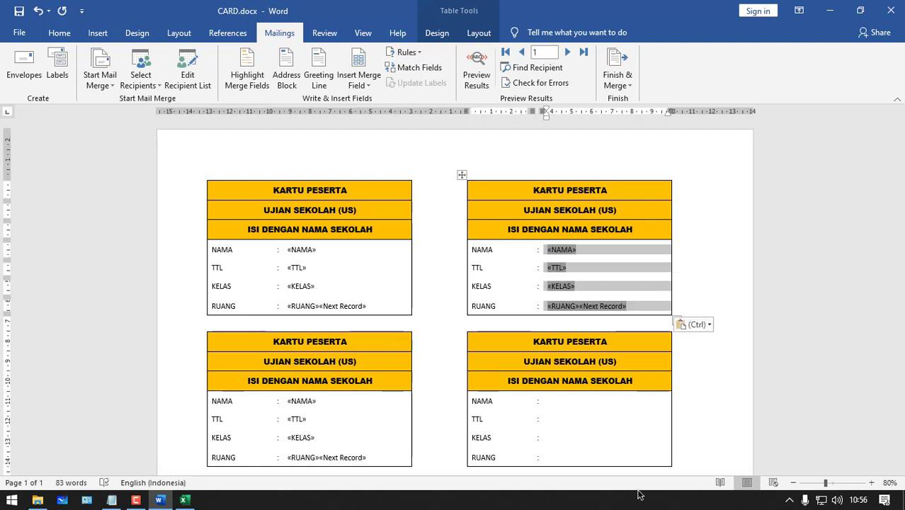
pyautogui.scroll(-1, 586, 333)
pyautogui.moveTo(574, 376); pyautogui.dragTo(585, 426)
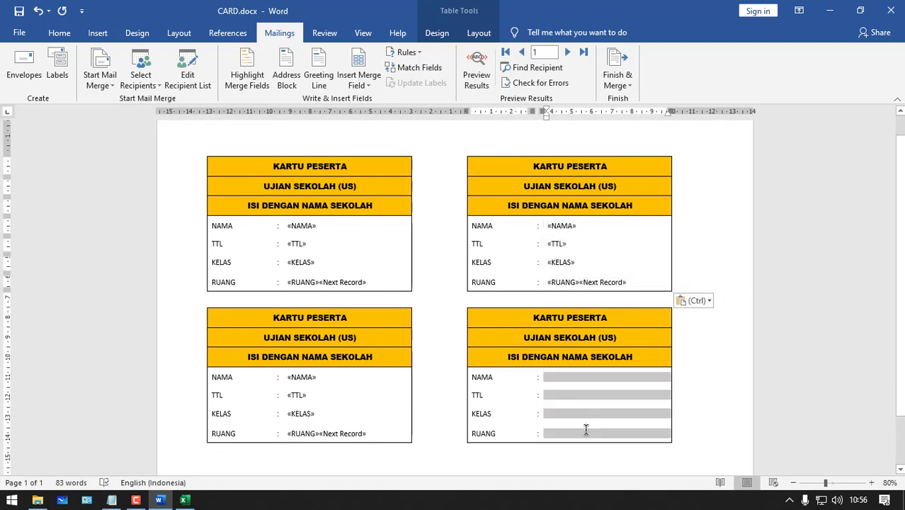
pyautogui.hotkey('ctrl', 'v')
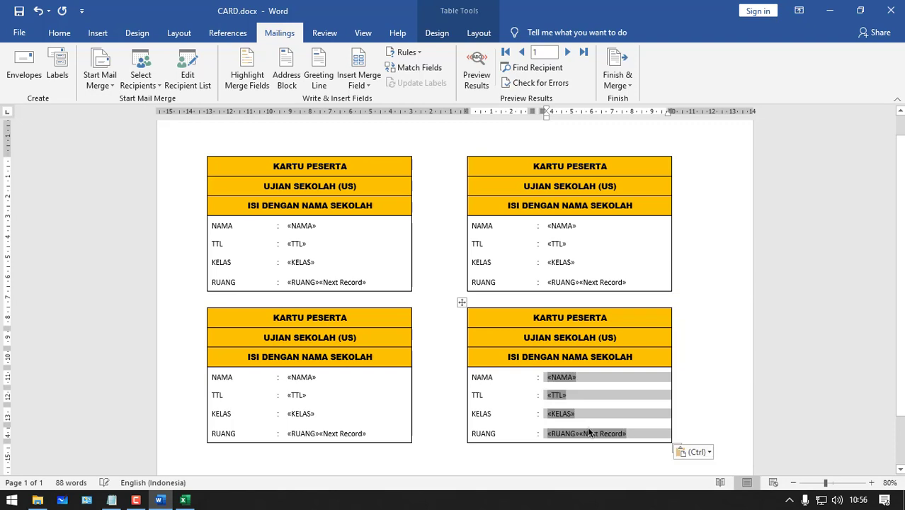
# - Delete the Next Record rule after the RUANG field in the last card of the second column
pyautogui.scroll(-2, 645, 397)
pyautogui.click(651, 392)
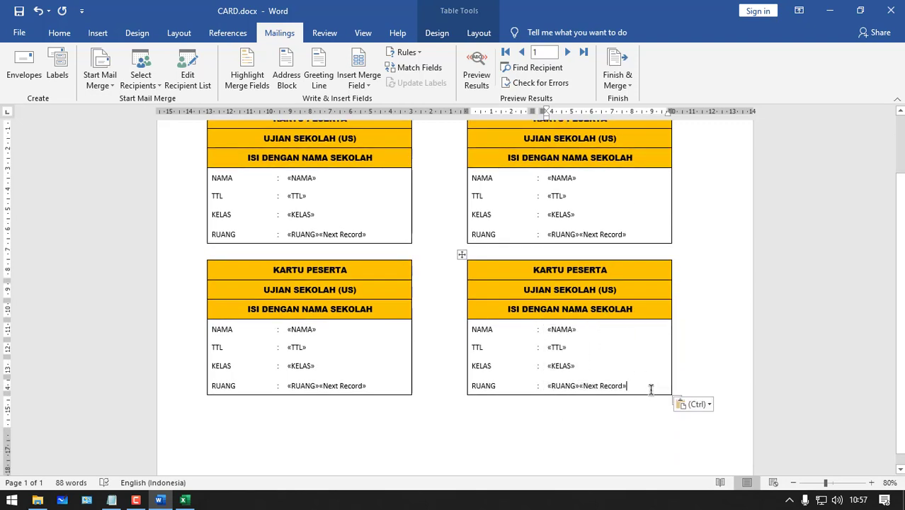
pyautogui.press('BackSpace')
pyautogui.press('BackSpace')
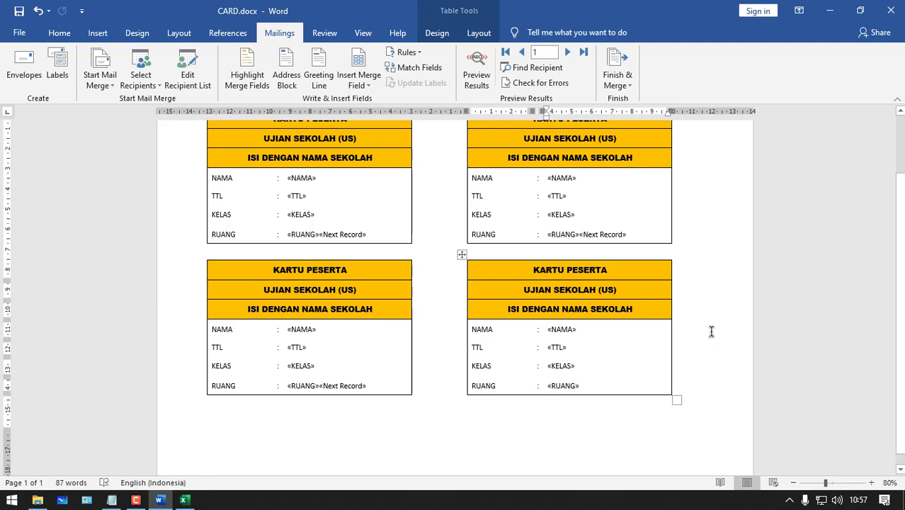
# - Preview the merge results, check the first card's participant data, and return to the merge field view
pyautogui.click(481, 68)
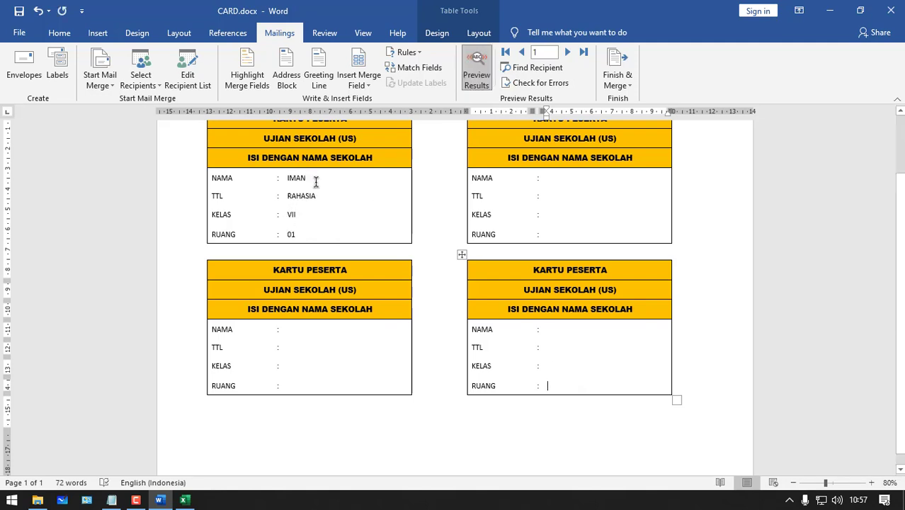
pyautogui.moveTo(311, 180)
pyautogui.mouseDown()
pyautogui.moveTo(303, 179)
pyautogui.moveTo(320, 181)
pyautogui.moveTo(297, 179)
pyautogui.moveTo(306, 200)
pyautogui.mouseUp()
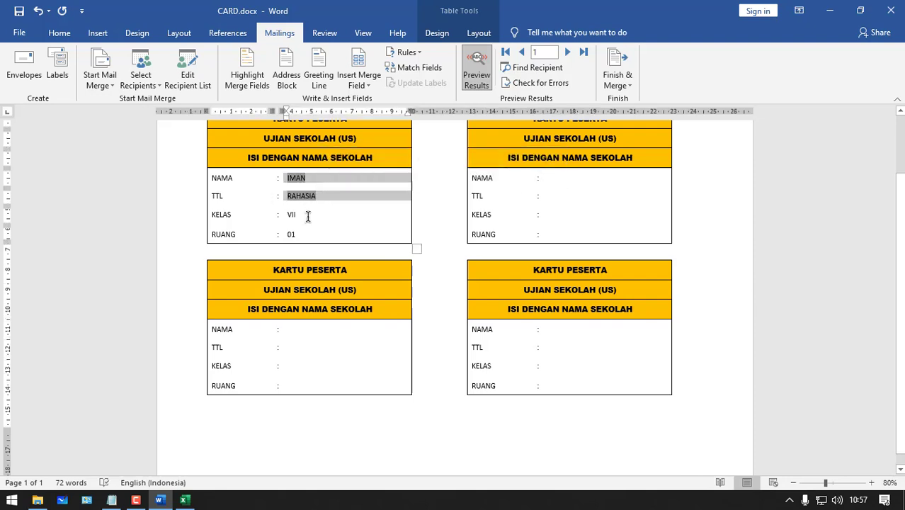
pyautogui.click(308, 217)
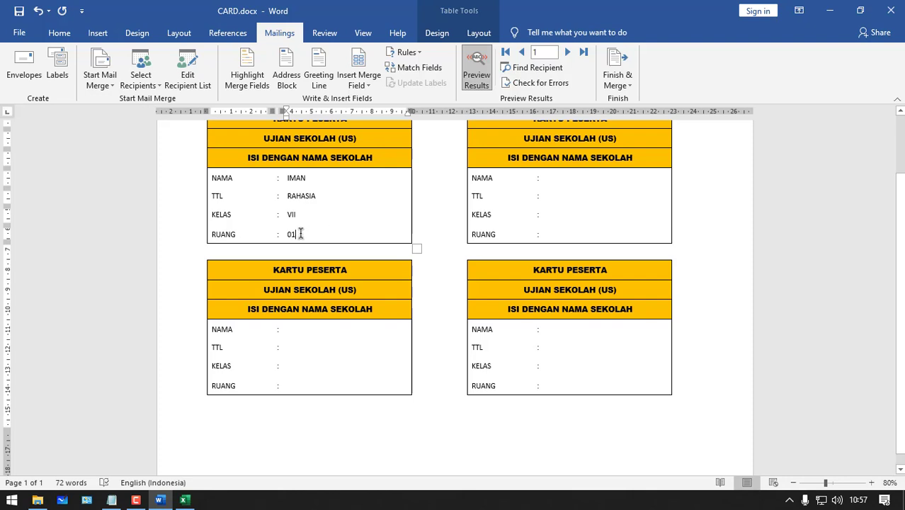
pyautogui.moveTo(287, 234); pyautogui.dragTo(306, 233)
pyautogui.click(350, 232)
pyautogui.click(468, 81)
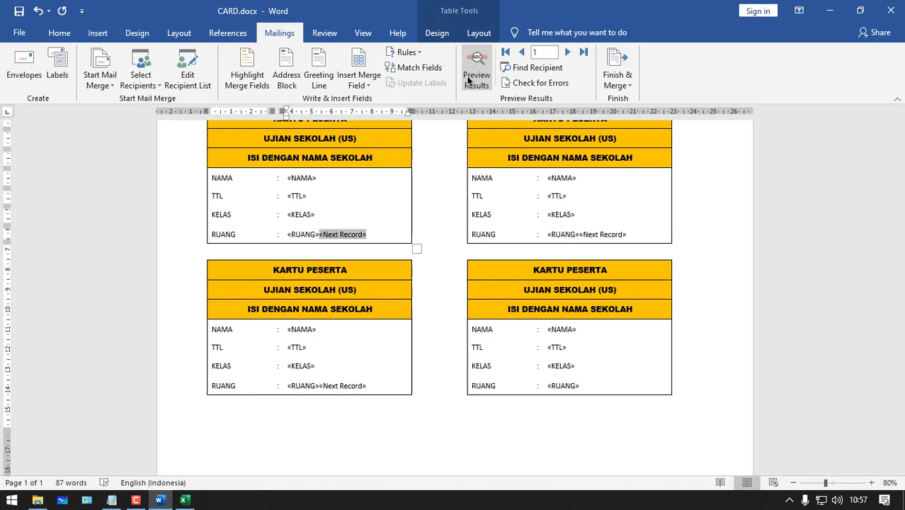
# - Check the merge preview, switch to DB.xlsx in Excel, and enter three more participant names in cells A3 to A5
pyautogui.click(467, 81)
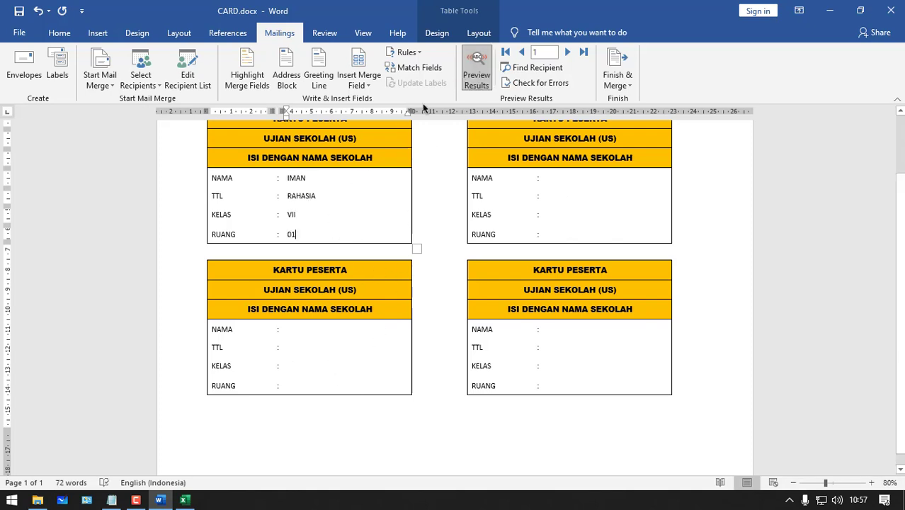
pyautogui.click(476, 75)
pyautogui.click(185, 501)
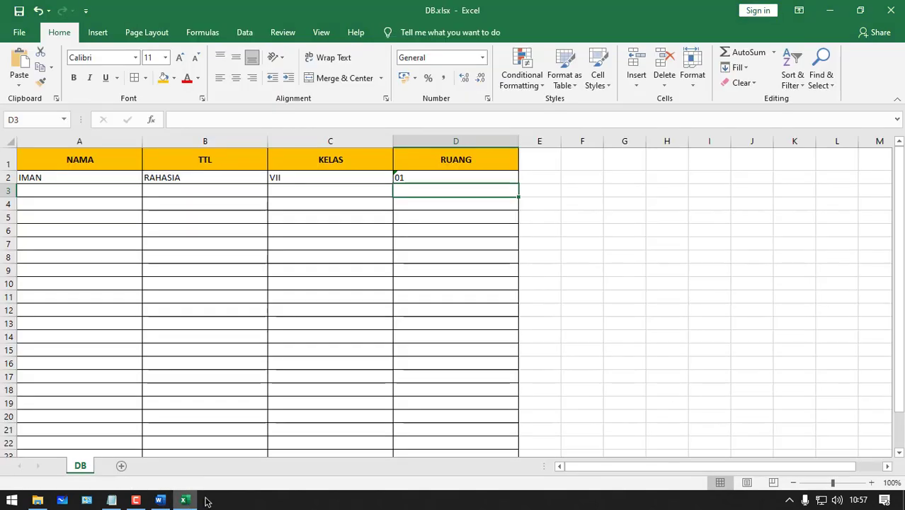
pyautogui.click(84, 179)
pyautogui.click(82, 191)
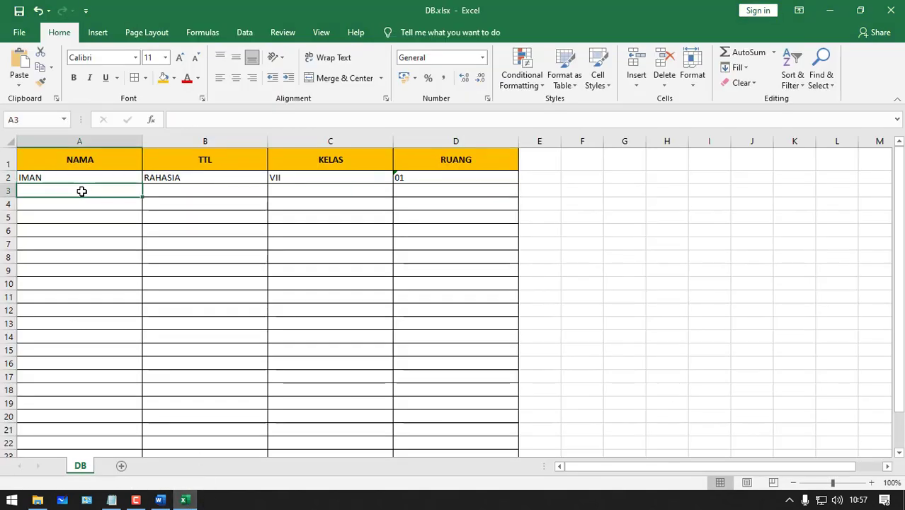
pyautogui.write('BUDI')
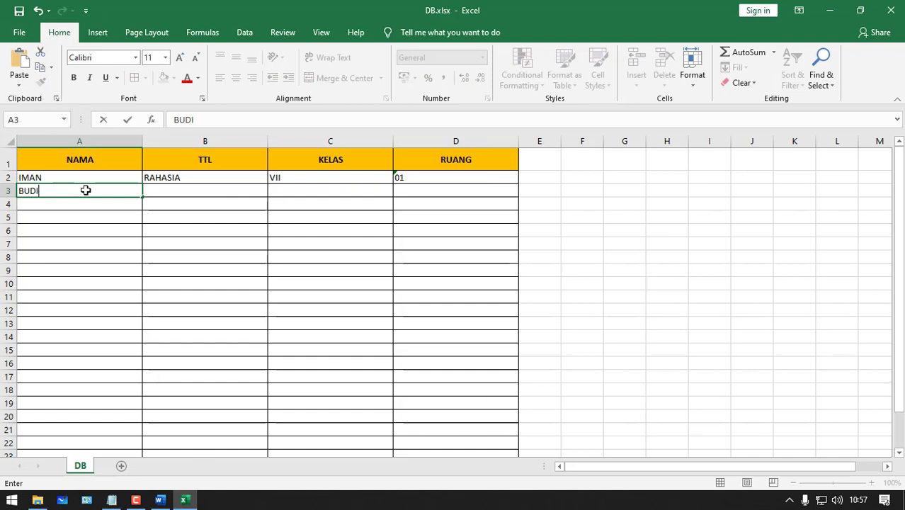
pyautogui.press('Return')
pyautogui.write('IHS')
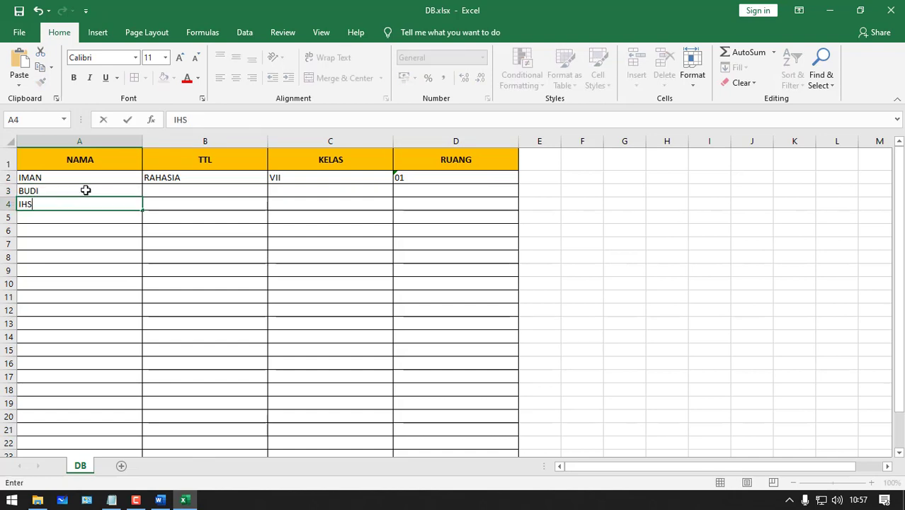
pyautogui.write('AN')
pyautogui.click(80, 217)
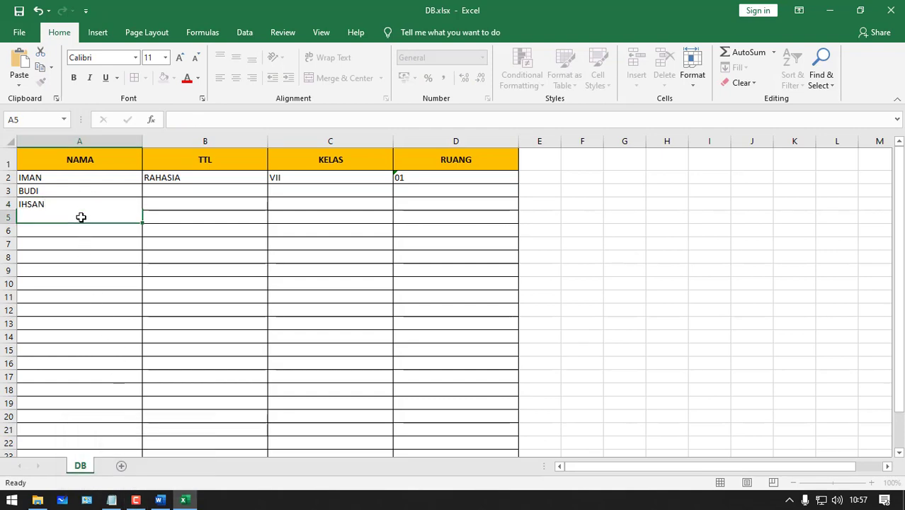
pyautogui.write('FADIL')
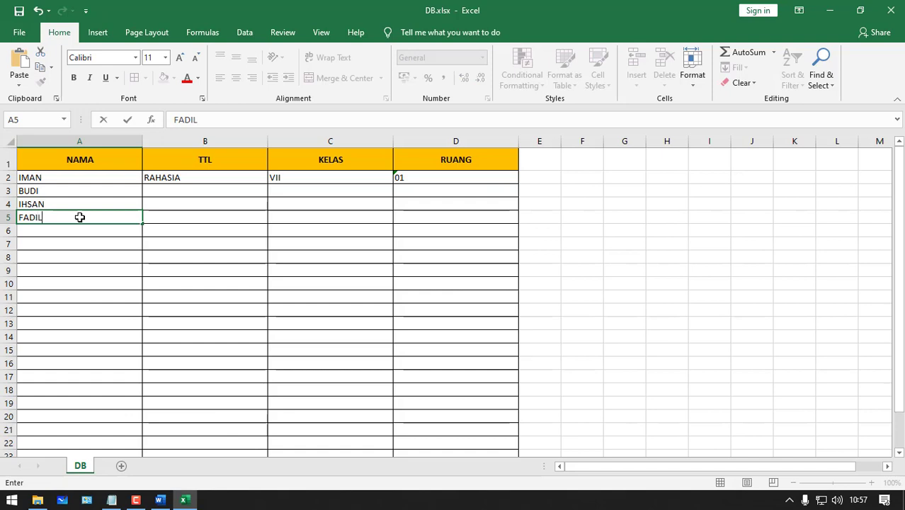
# - Fill the TTL and KELAS values of row 2 down to row 5, and set KELAS to VIII, IX and IX in rows 3 to 5
pyautogui.click(200, 177)
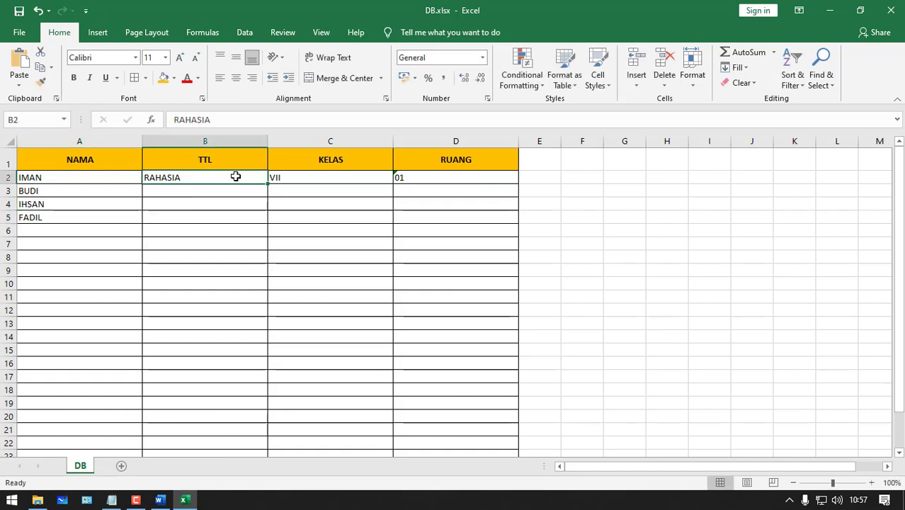
pyautogui.moveTo(358, 183); pyautogui.dragTo(382, 225)
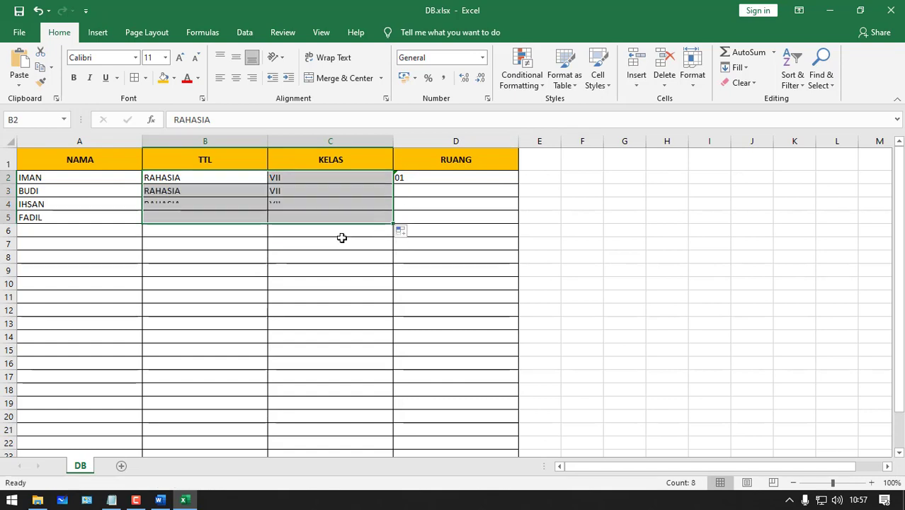
pyautogui.doubleClick(303, 197)
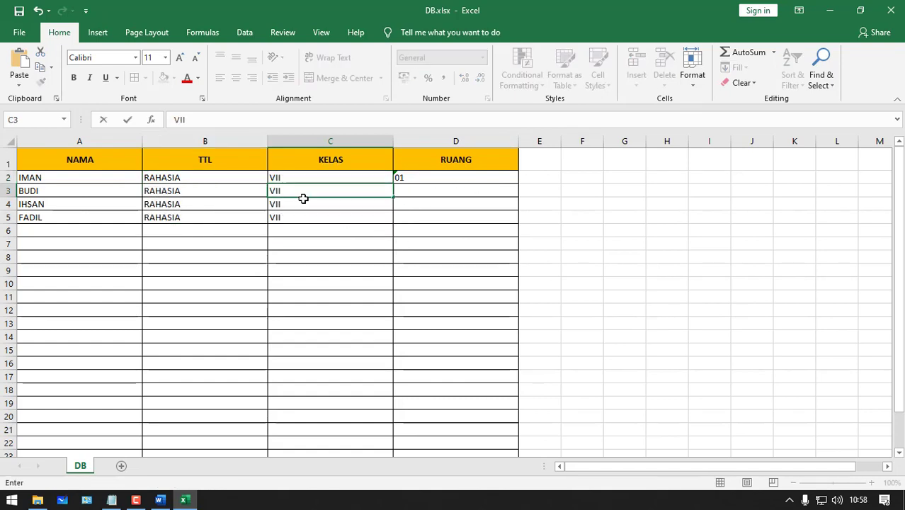
pyautogui.write('I')
pyautogui.press('Return')
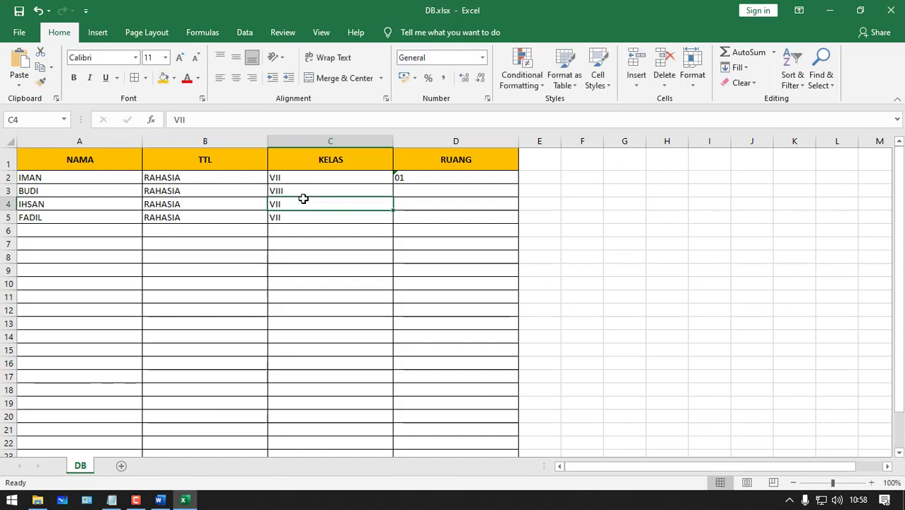
pyautogui.write('IX')
pyautogui.press('Return')
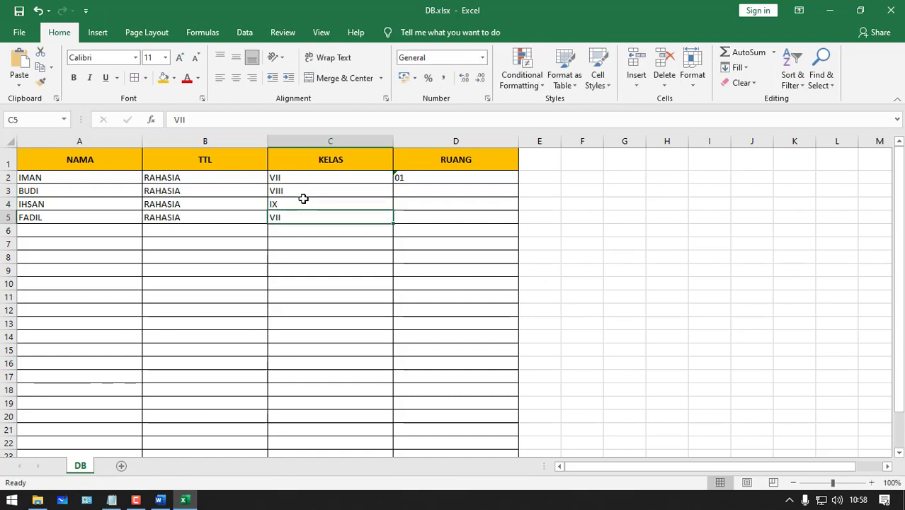
pyautogui.write('IX')
pyautogui.press('Return')
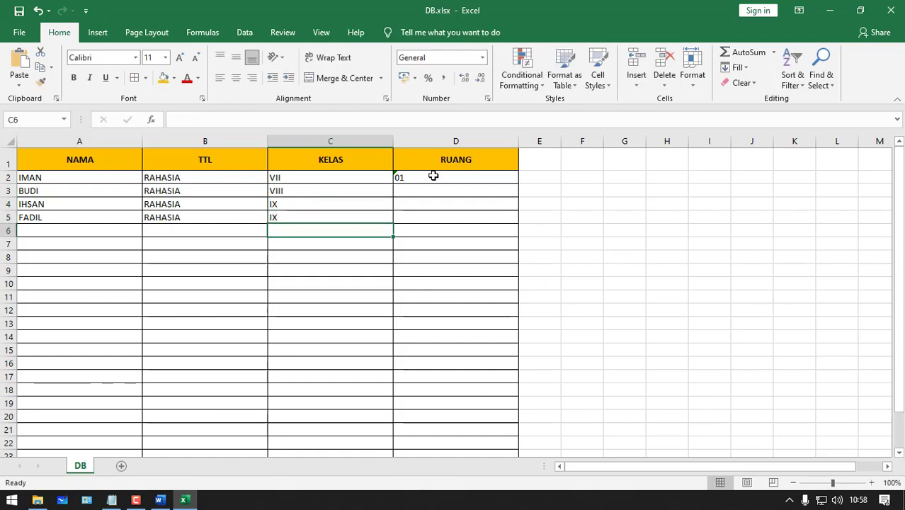
# - Fill the RUANG column down from 01 in D2 to 04 in D5 and save the workbook
pyautogui.click(434, 176)
pyautogui.moveTo(518, 183); pyautogui.dragTo(515, 226)
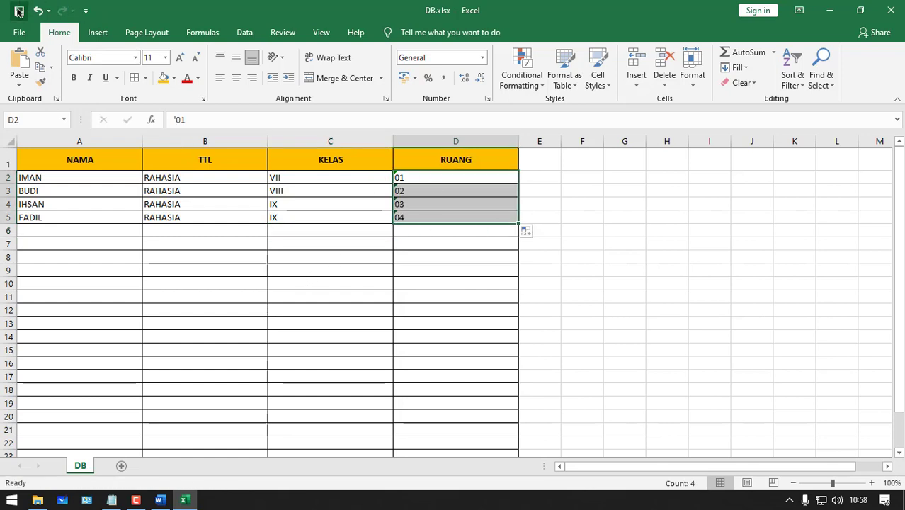
# - Switch to CARD.docx in Word, preview the merge results, and compare the four cards' data with the rows in DB.xlsx
pyautogui.click(161, 501)
pyautogui.click(475, 58)
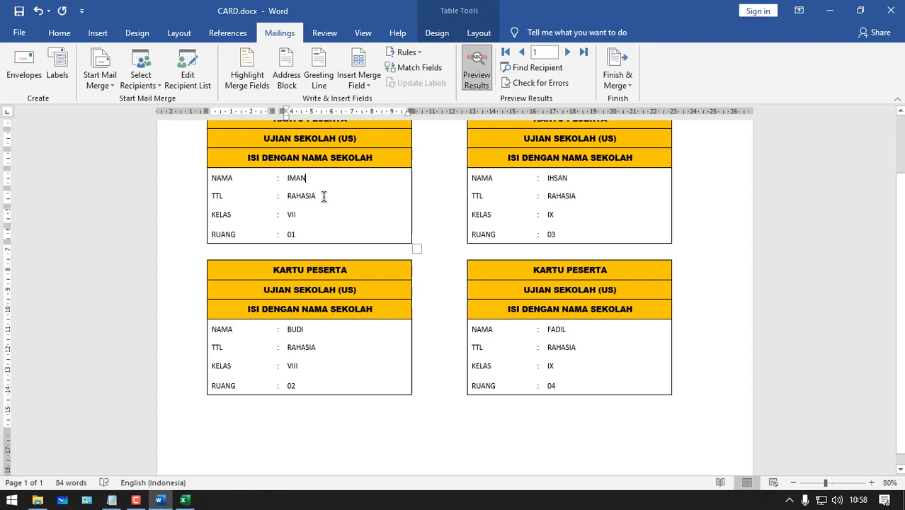
pyautogui.click(322, 196)
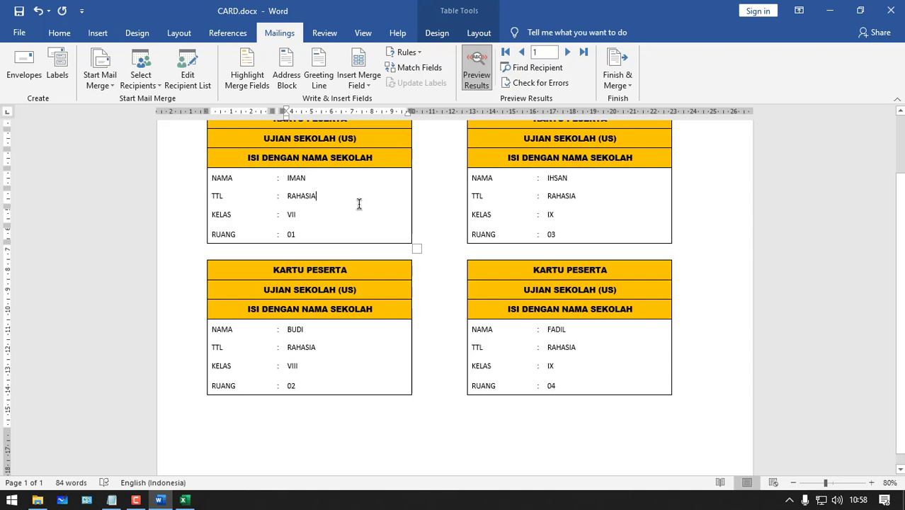
pyautogui.doubleClick(295, 329)
pyautogui.click(560, 329)
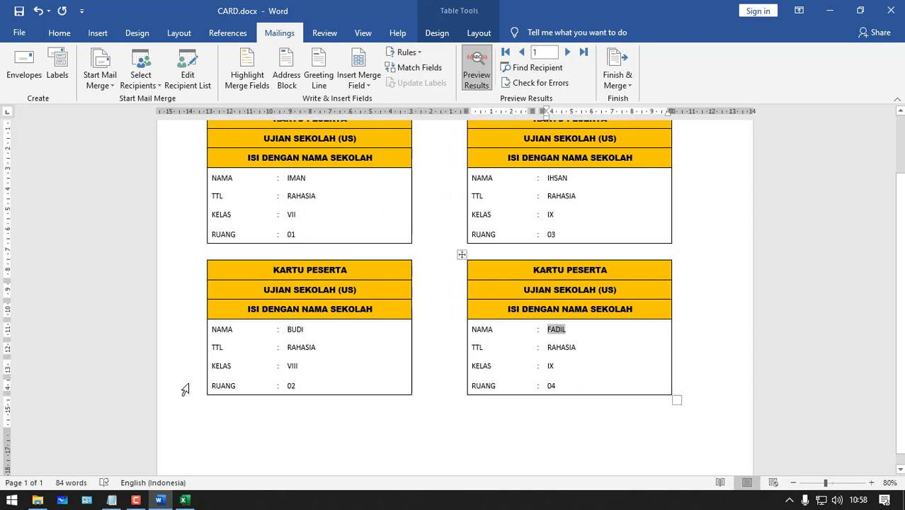
pyautogui.click(186, 500)
pyautogui.click(317, 320)
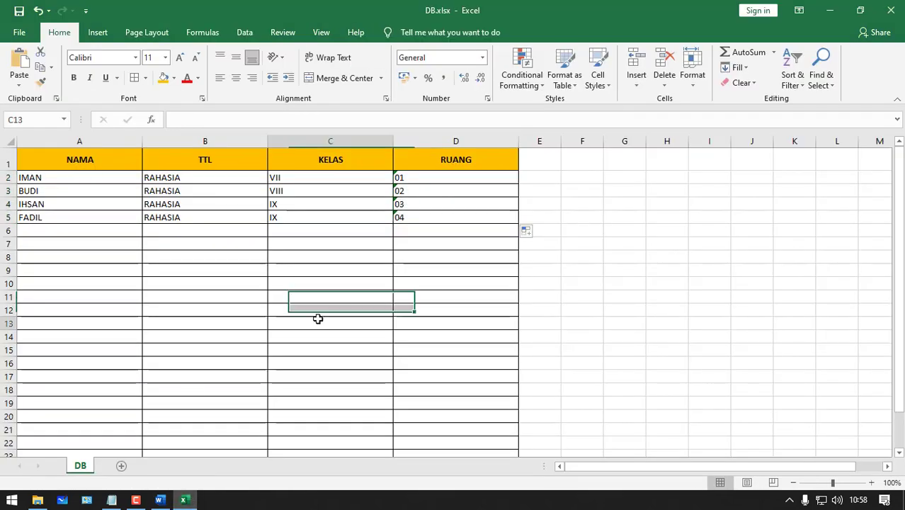
pyautogui.click(162, 499)
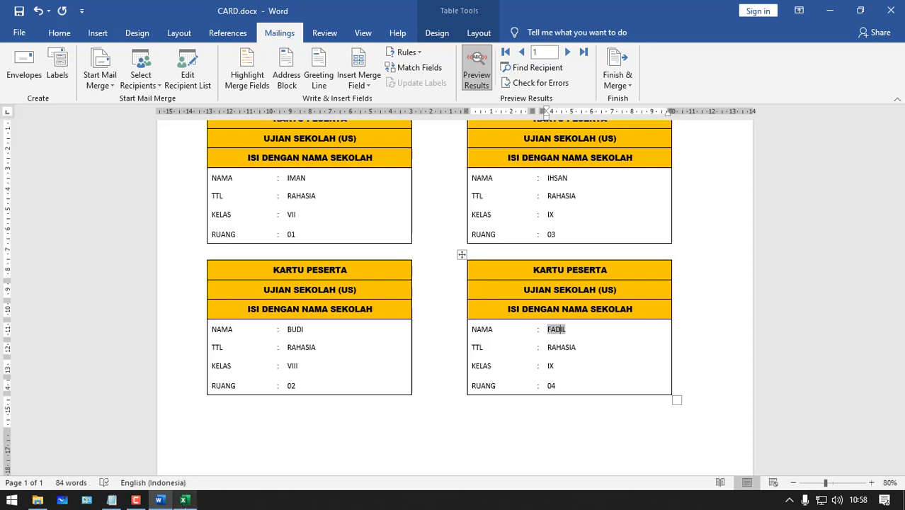
# - In DB.xlsx in Excel, copy the participant rows A2:D5, paste them into rows 6 to 9, and save the workbook
pyautogui.click(183, 500)
pyautogui.moveTo(52, 175); pyautogui.dragTo(488, 217)
pyautogui.hotkey('ctrl', 'c')
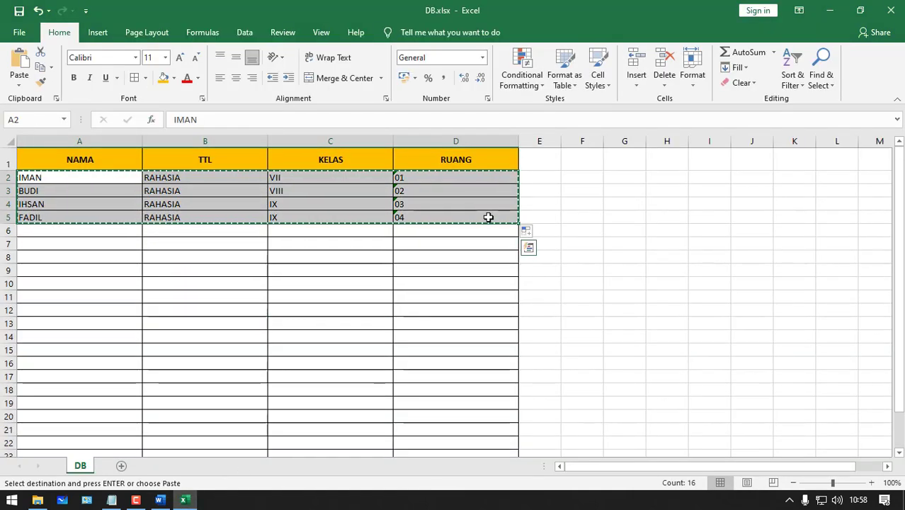
pyautogui.click(99, 229)
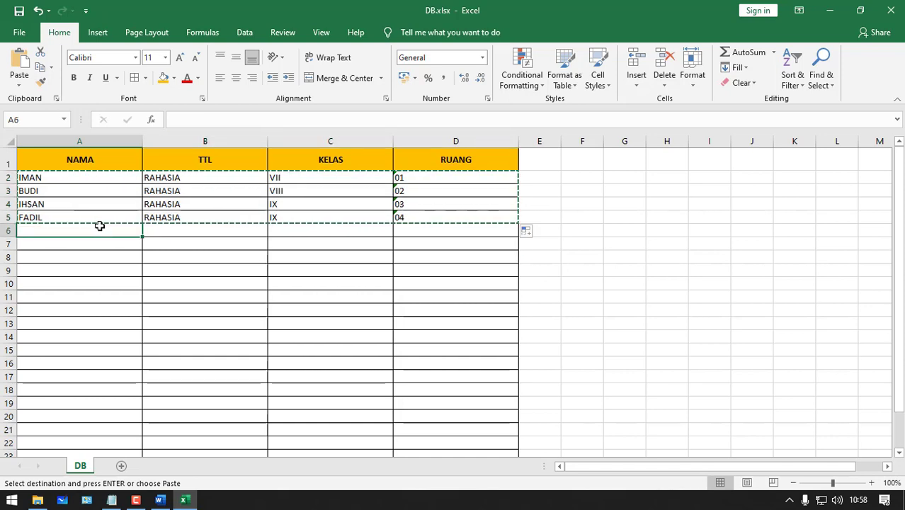
pyautogui.hotkey('ctrl', 'v')
pyautogui.click(275, 313)
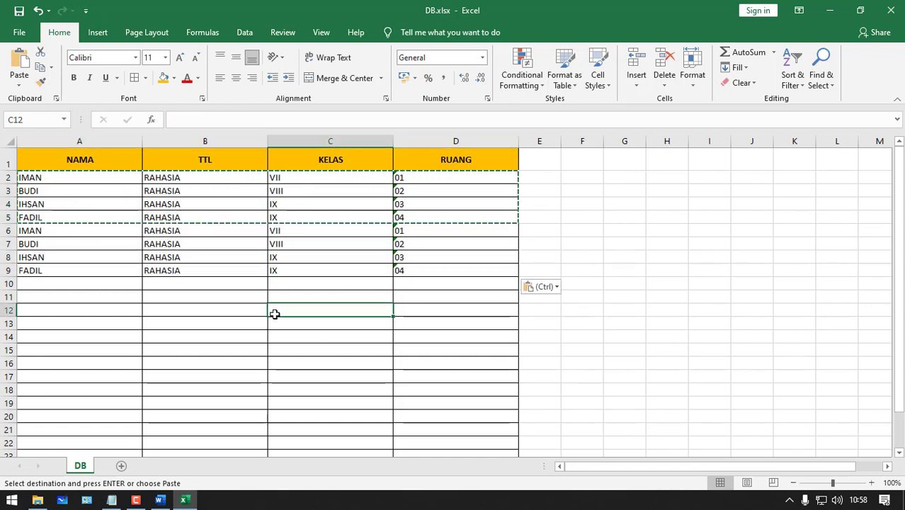
pyautogui.doubleClick(281, 313)
pyautogui.click(284, 327)
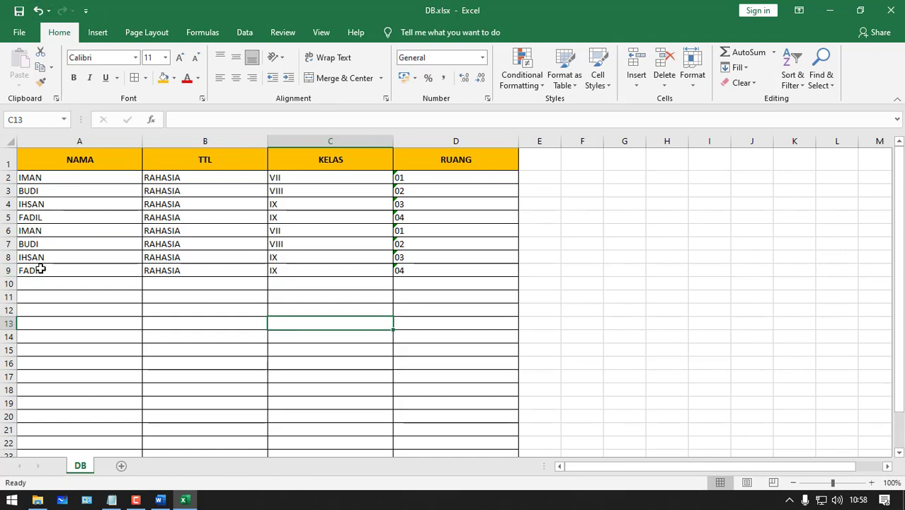
pyautogui.moveTo(88, 269); pyautogui.dragTo(438, 177)
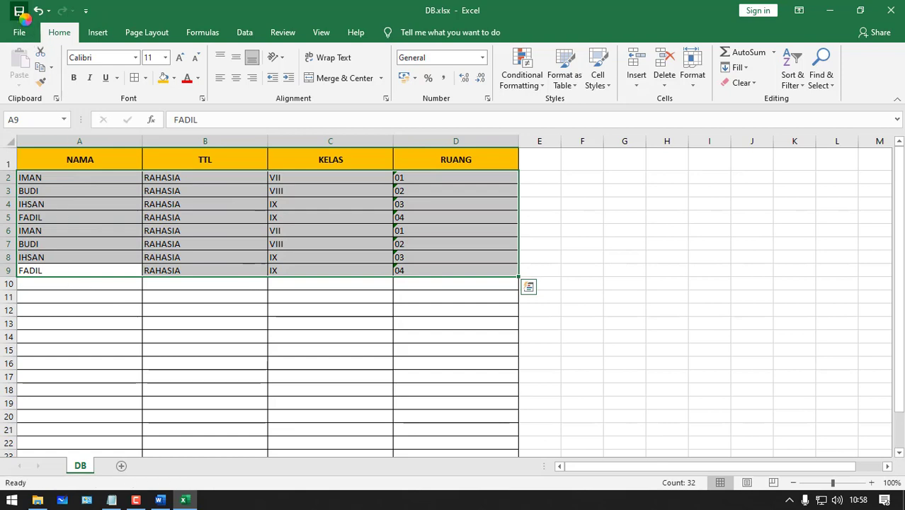
pyautogui.click(178, 298)
# - In CARD.docx in Word, turn off the merge preview and complete the merge through Check for Errors, pausing to report each error as it occurs
pyautogui.click(161, 500)
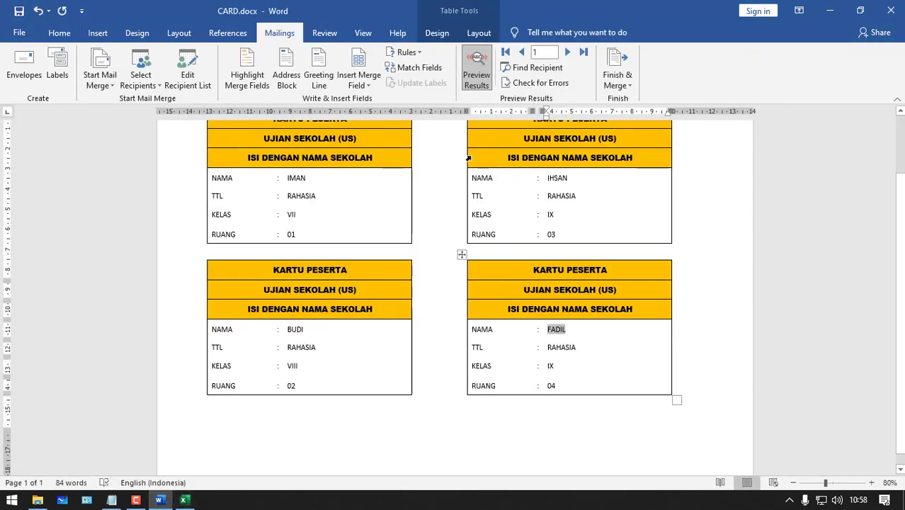
pyautogui.click(479, 84)
pyautogui.click(480, 83)
pyautogui.click(476, 74)
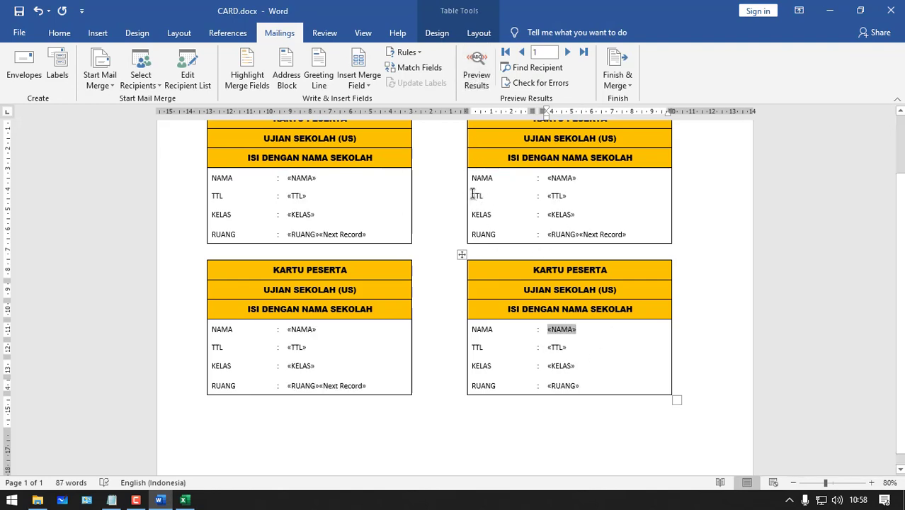
pyautogui.click(555, 88)
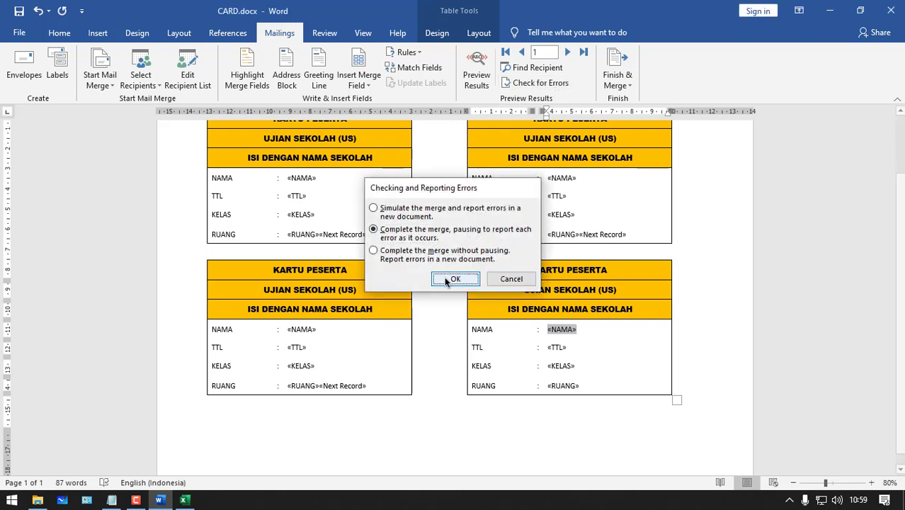
pyautogui.click(459, 279)
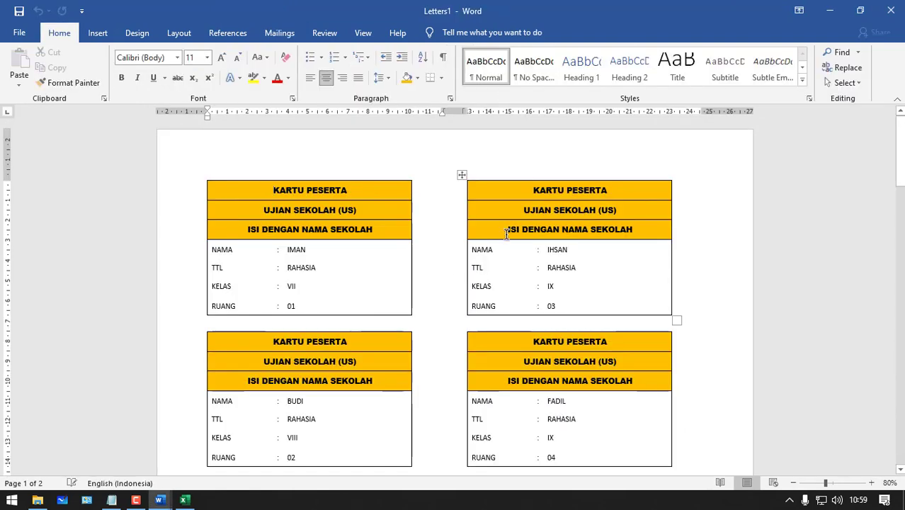
# - Review the cards across the pages of the merged document Letters1 and close it without saving
pyautogui.scroll(-15, 485, 173)
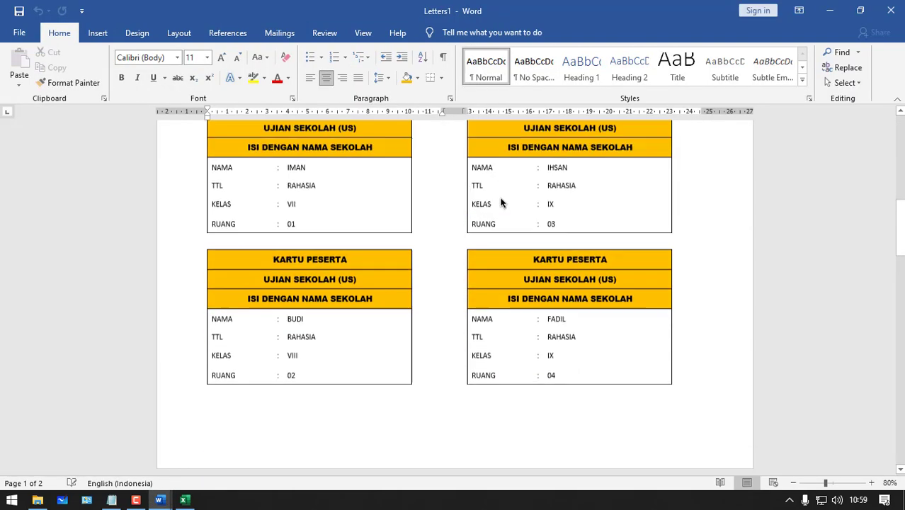
pyautogui.scroll(-12, 498, 202)
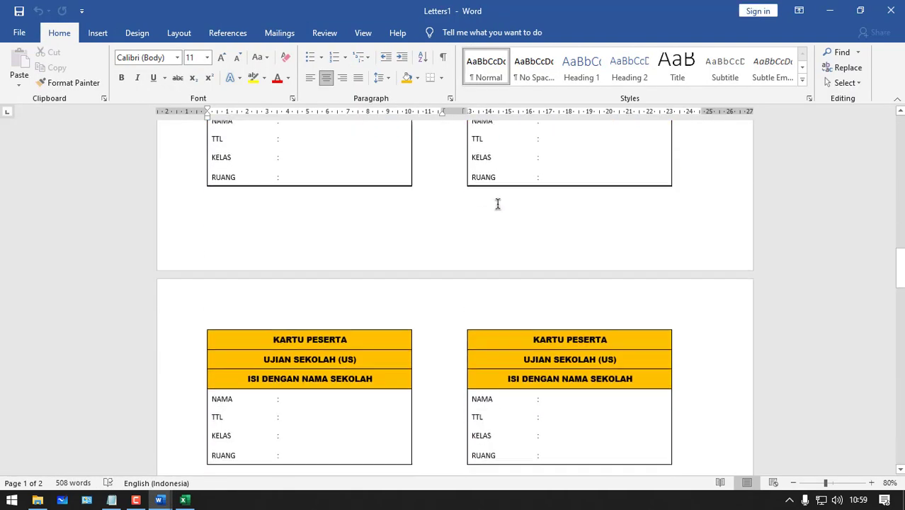
pyautogui.scroll(-9, 495, 218)
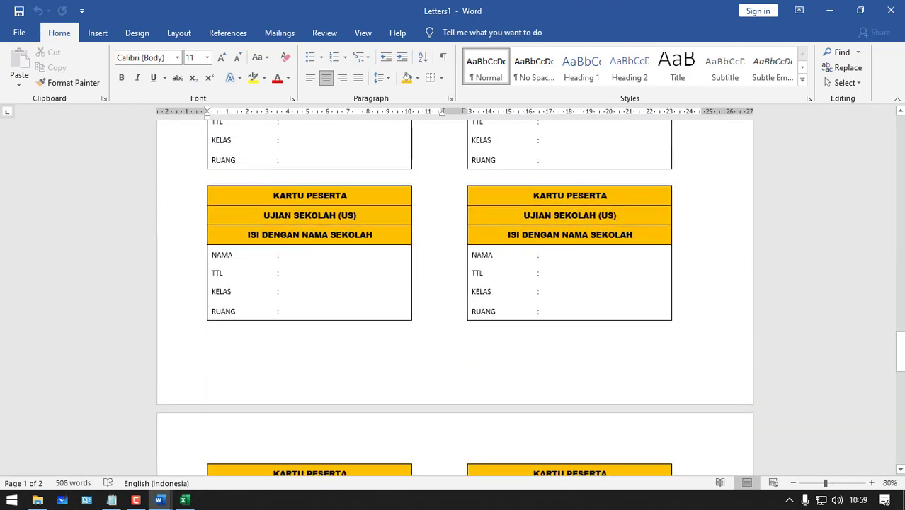
pyautogui.moveTo(900, 358); pyautogui.dragTo(901, 133)
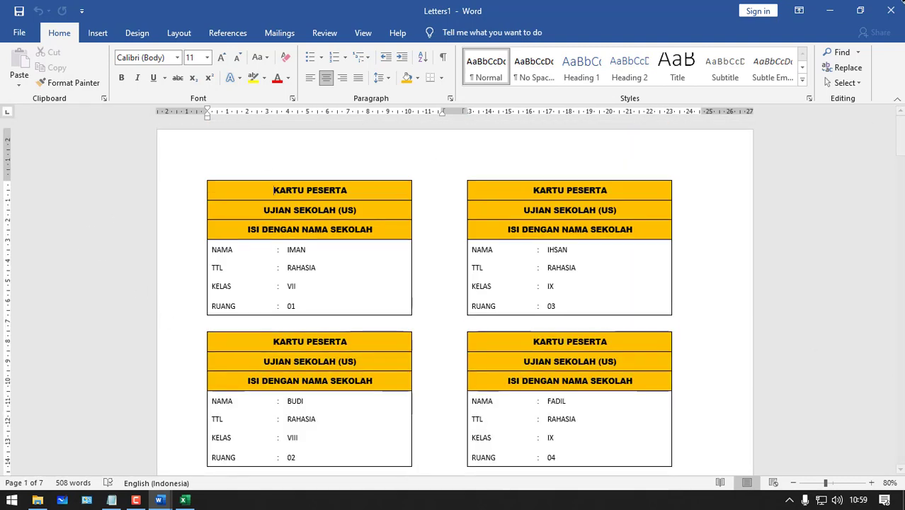
pyautogui.click(890, 12)
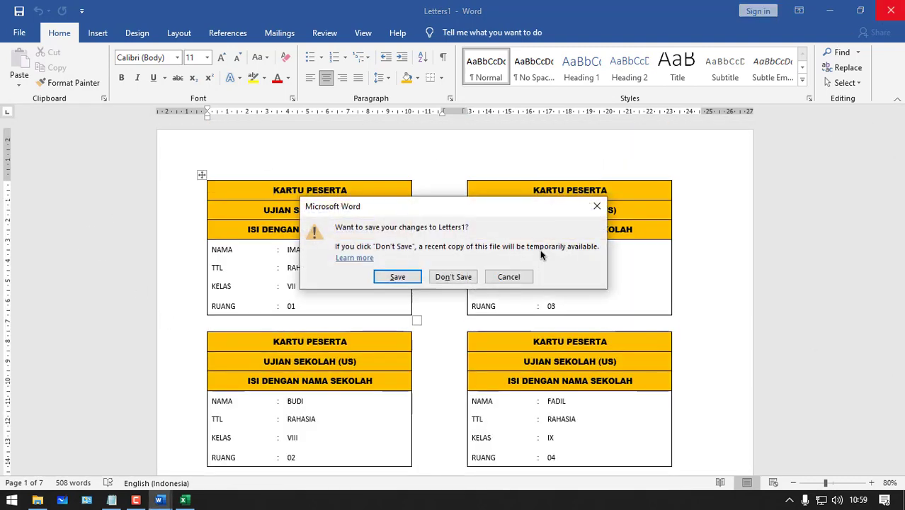
pyautogui.click(440, 276)
pyautogui.click(608, 389)
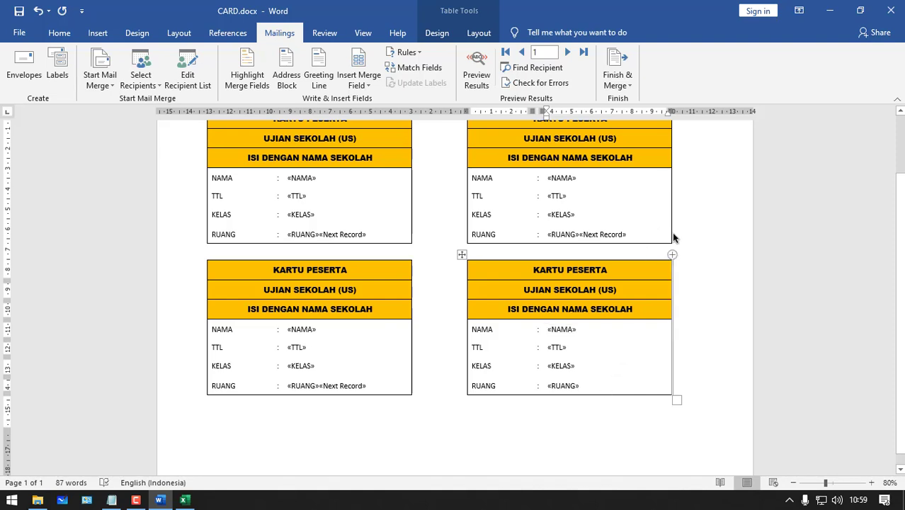
pyautogui.click(364, 86)
pyautogui.click(365, 88)
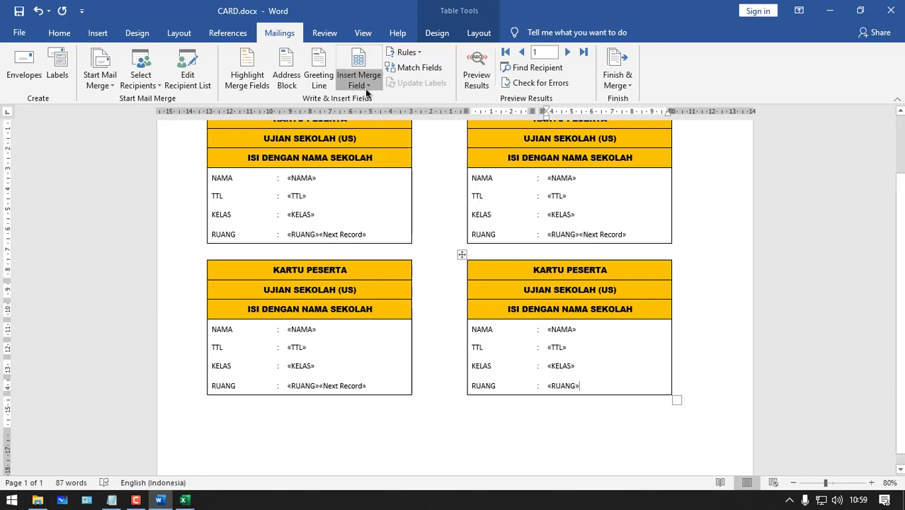
# - Insert a Next Record rule after the RUANG field on the fourth card and complete the merge through Check for Errors
pyautogui.click(406, 52)
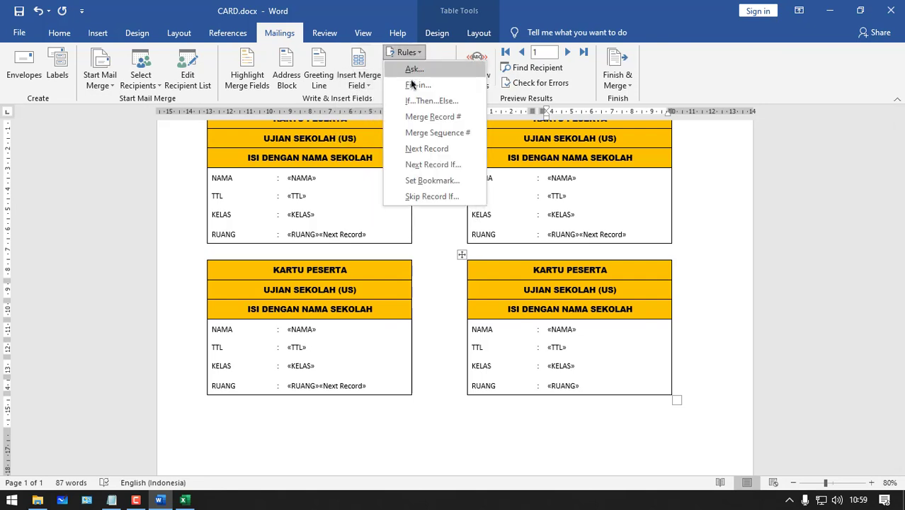
pyautogui.click(451, 148)
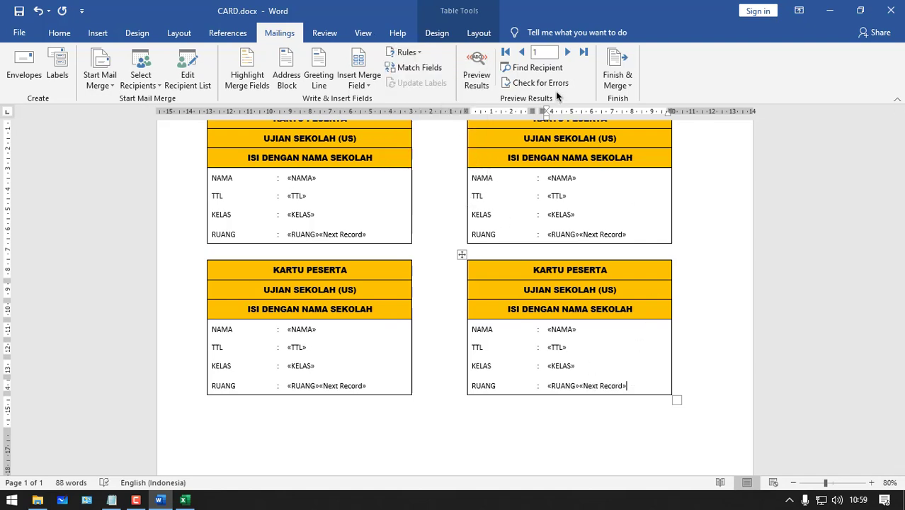
pyautogui.click(537, 83)
pyautogui.click(457, 282)
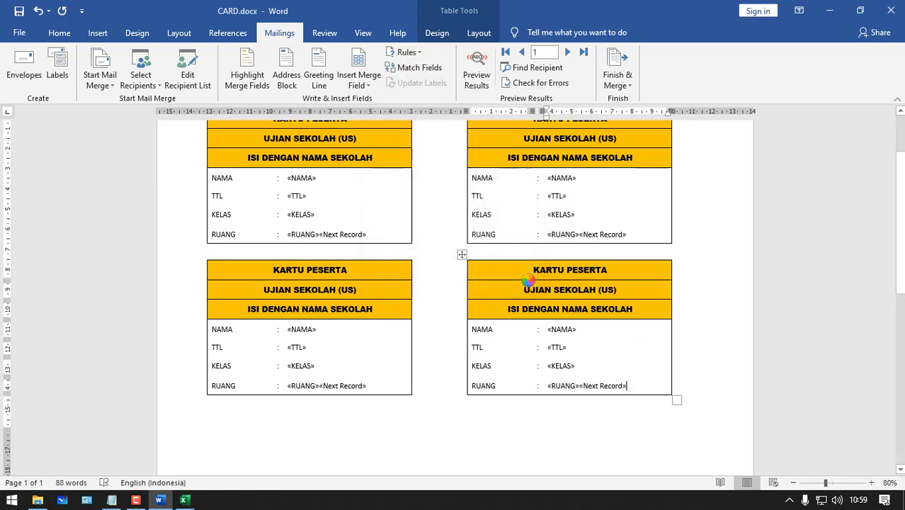
# - Review the cards across the pages of the merged document Letters2 and return to its first page
pyautogui.scroll(-5, 607, 258)
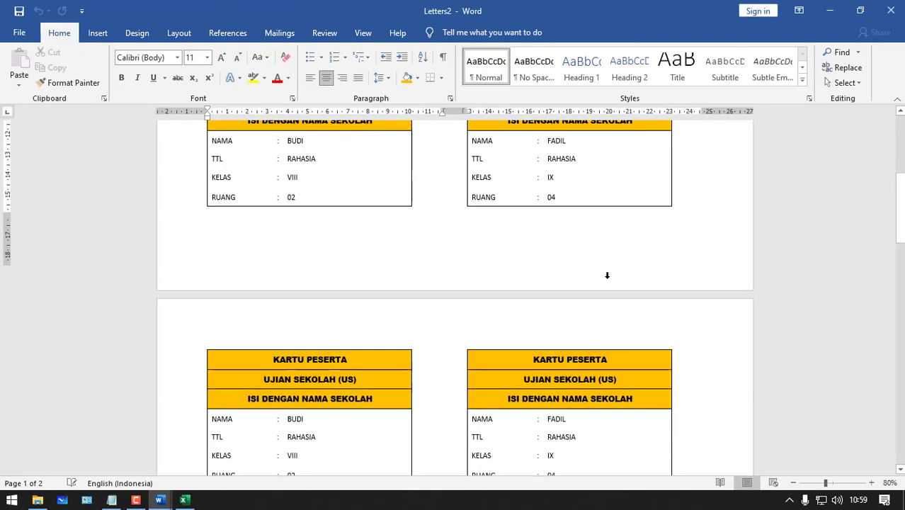
pyautogui.scroll(-10, 451, 286)
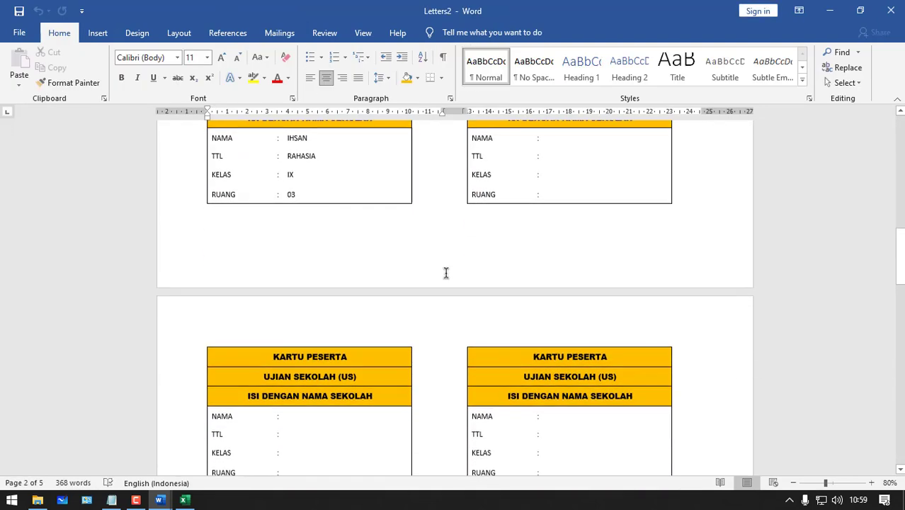
pyautogui.hotkey('ctrl', 'Home')
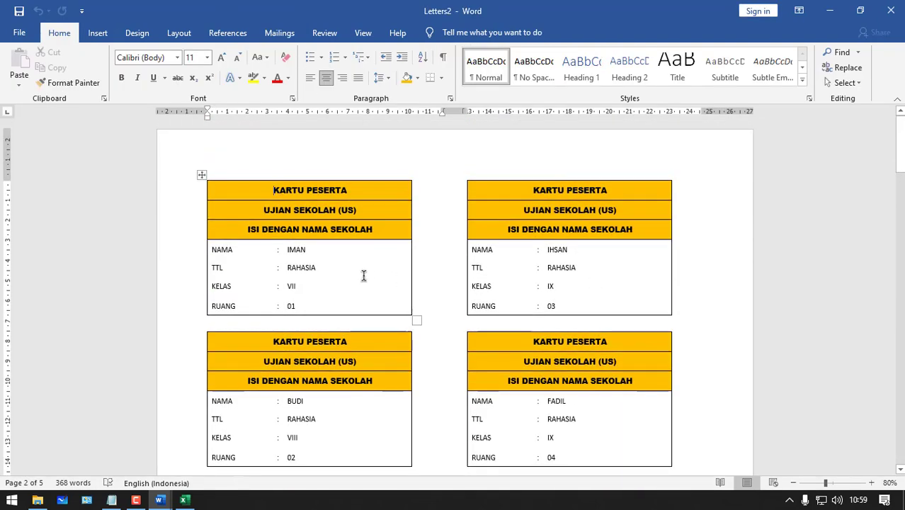
pyautogui.click(135, 501)
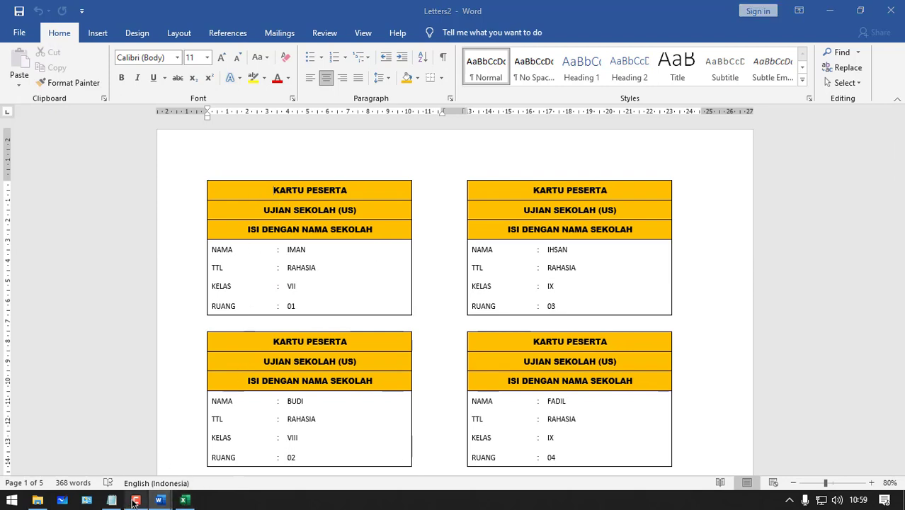
pyautogui.hotkey('alt', 'Tab')
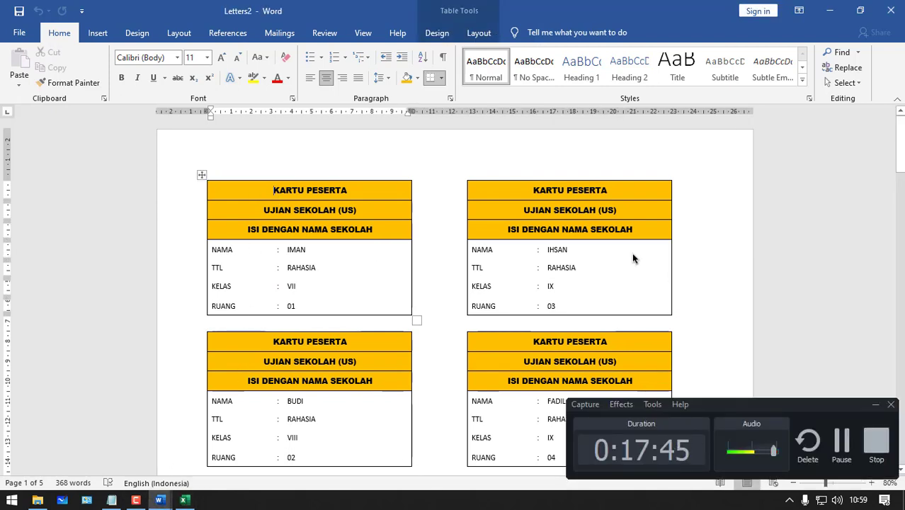
# - Select the participant detail rows from NAMA to RUANG on the first page's second card
pyautogui.click(613, 250)
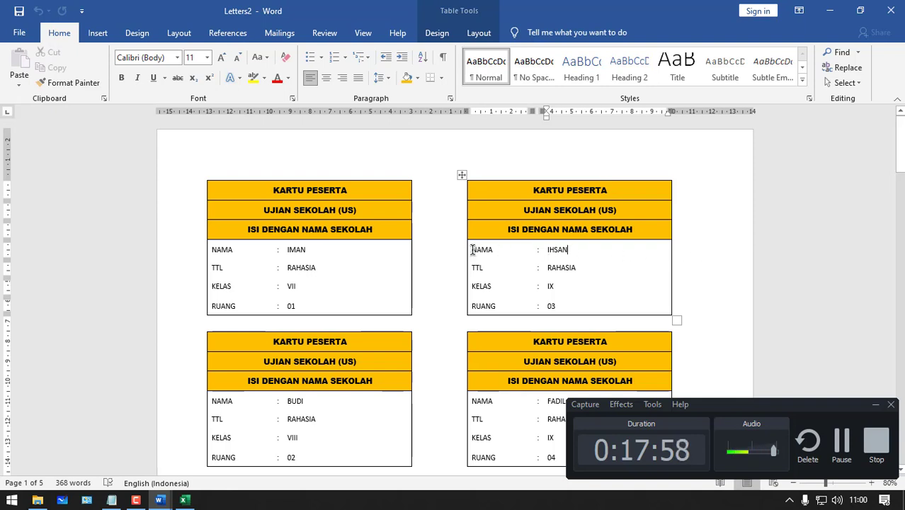
pyautogui.moveTo(500, 260); pyautogui.dragTo(586, 306)
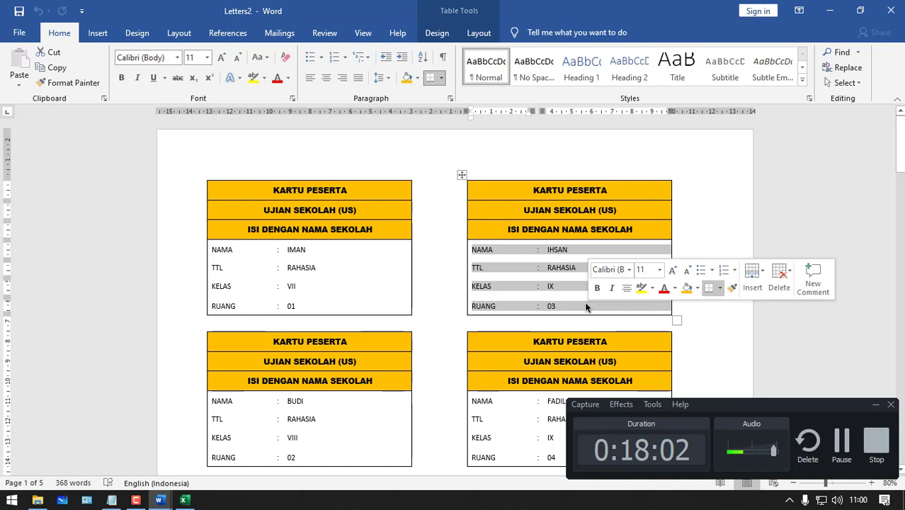